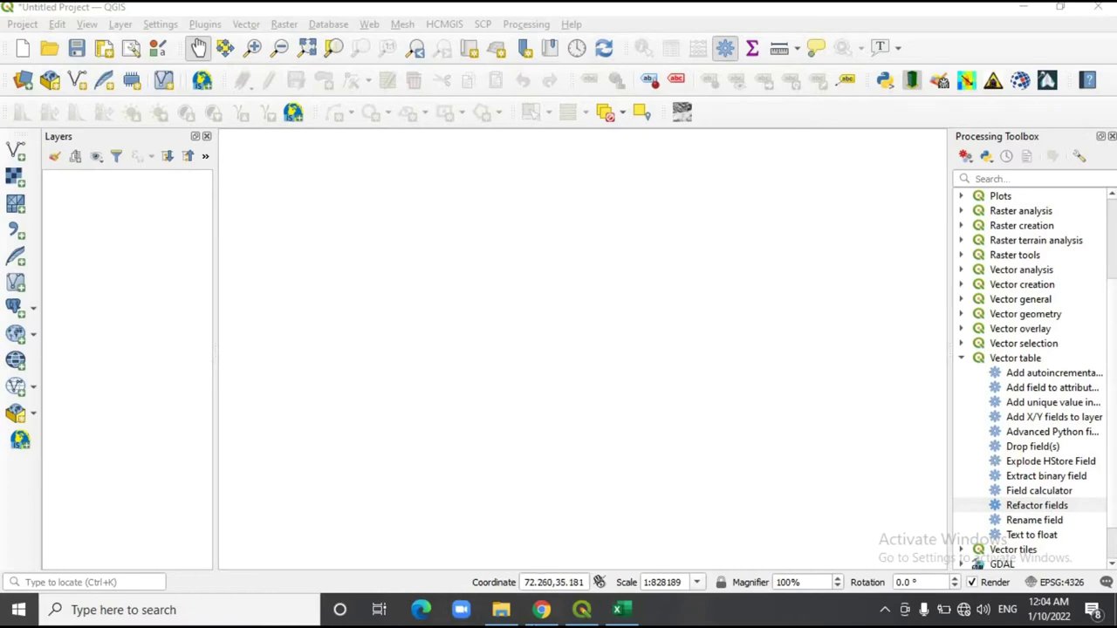
Switch to the browser, look over the population thematic map image examples, and return to QGIS.
click(543, 610)
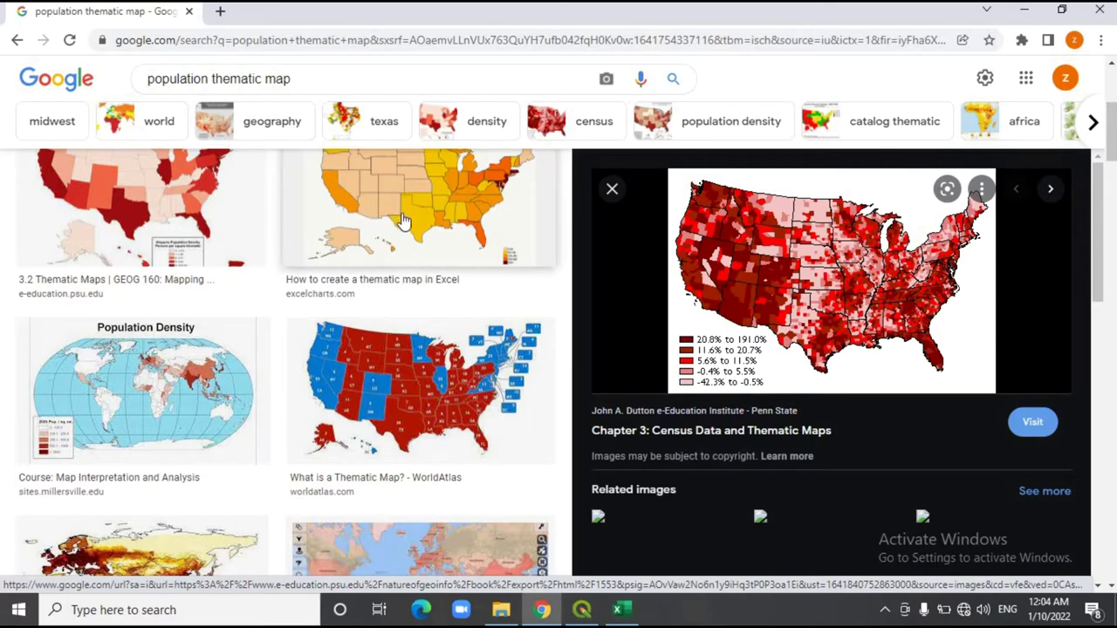
scroll(403, 222, up, 3)
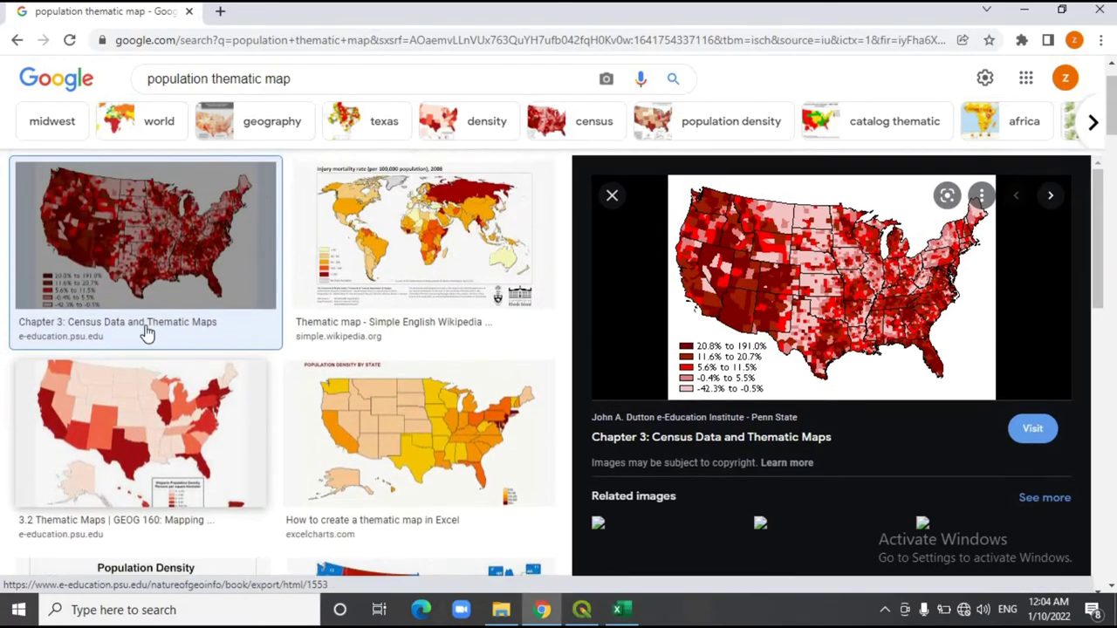
scroll(147, 332, up, 1)
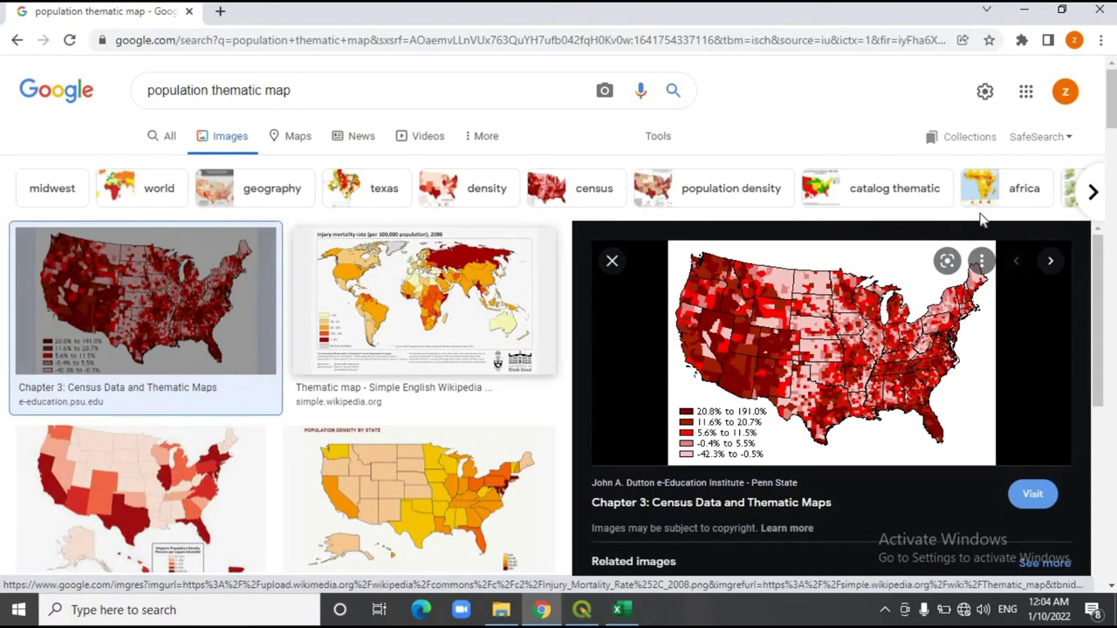
click(583, 611)
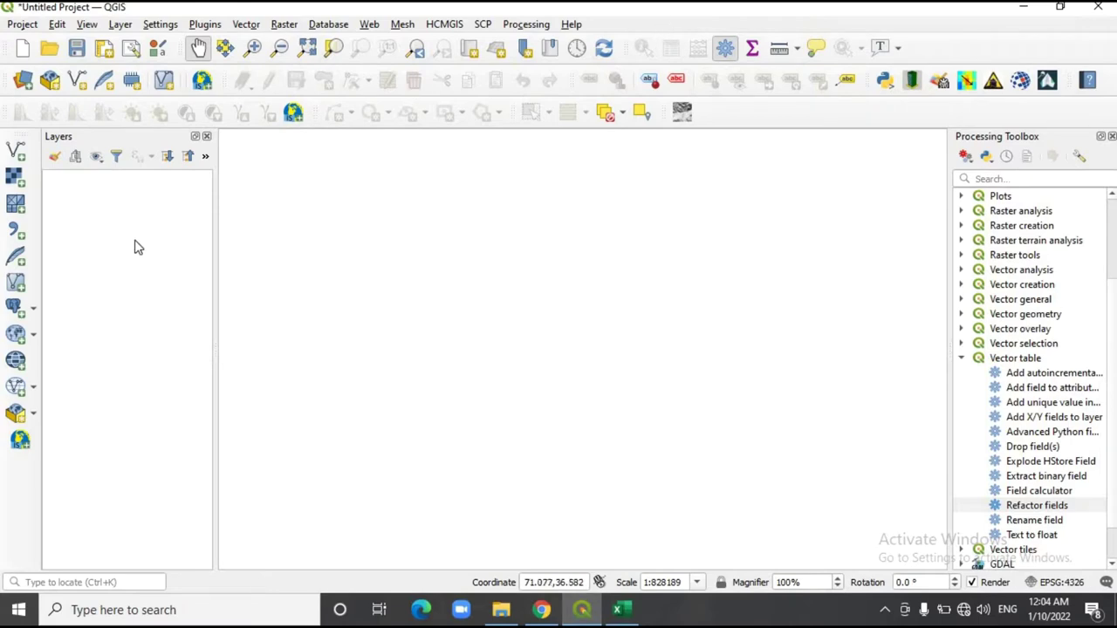
Add the Union_Council.shp shapefile from the Mapping Practice folder to the QGIS project as a layer.
click(501, 613)
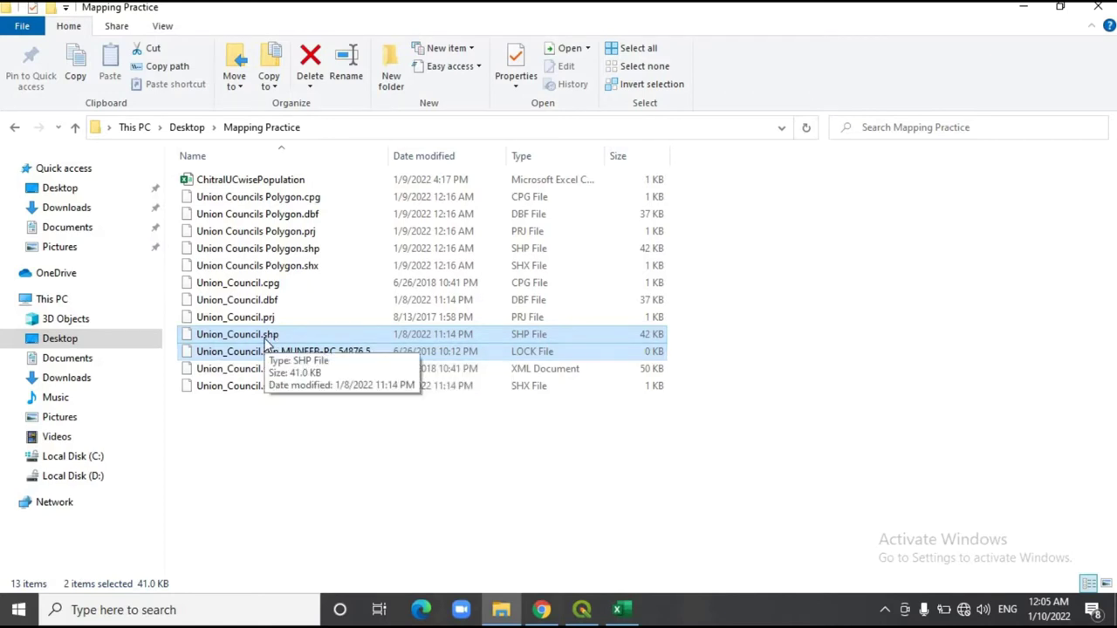
drag(234, 342, 580, 620)
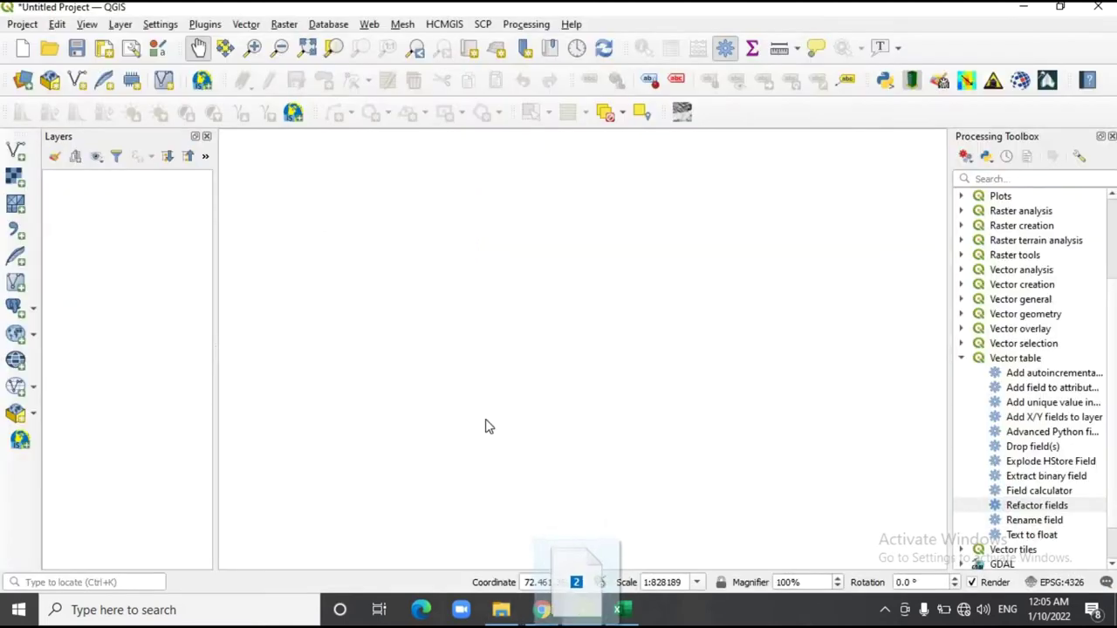
drag(489, 427, 481, 419)
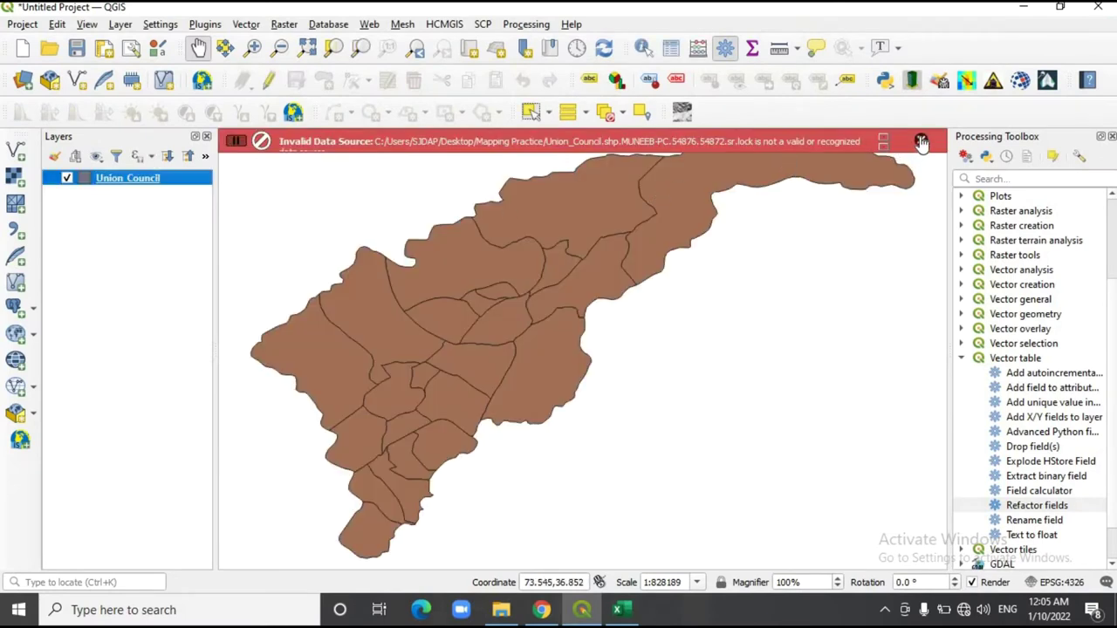
click(922, 142)
drag(526, 270, 541, 278)
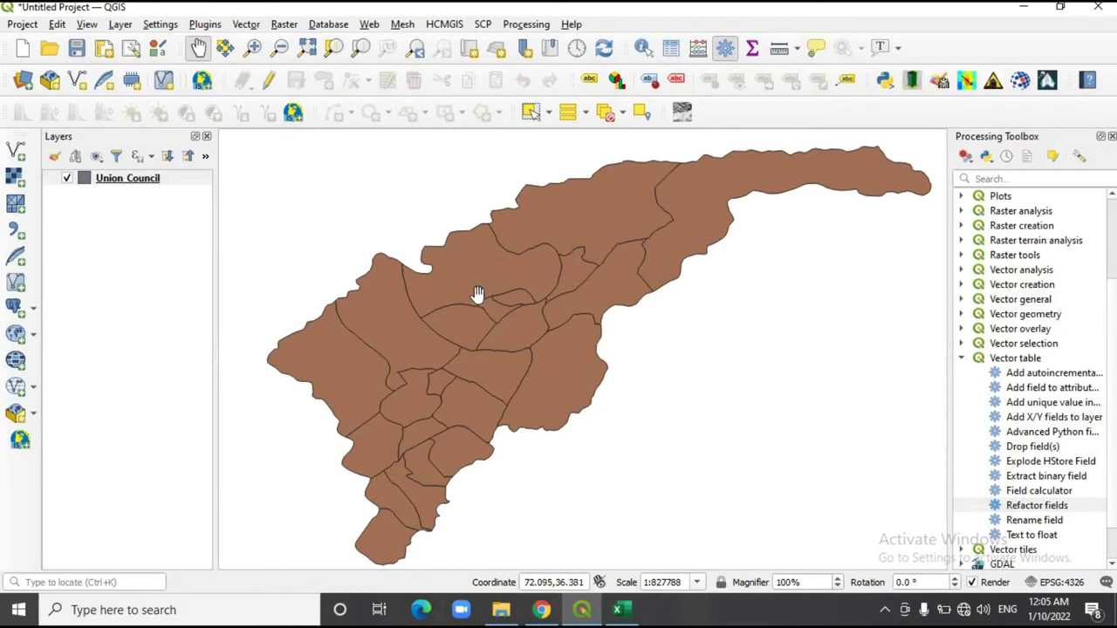
Label the Union_Council layer with single labels using the UC_NAME field.
right_click(133, 184)
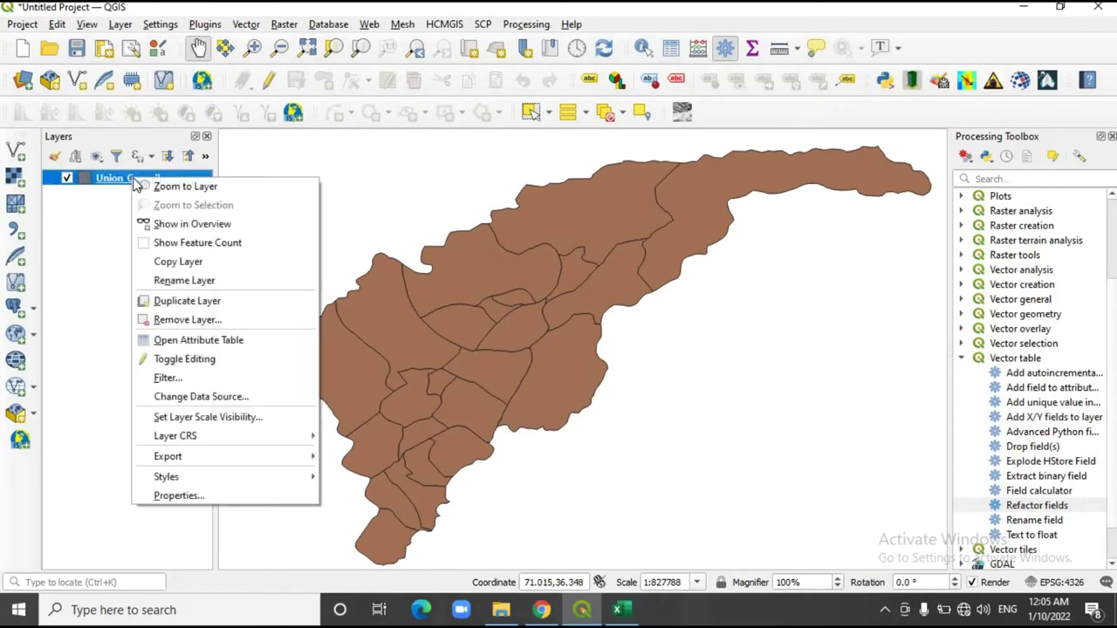
click(199, 501)
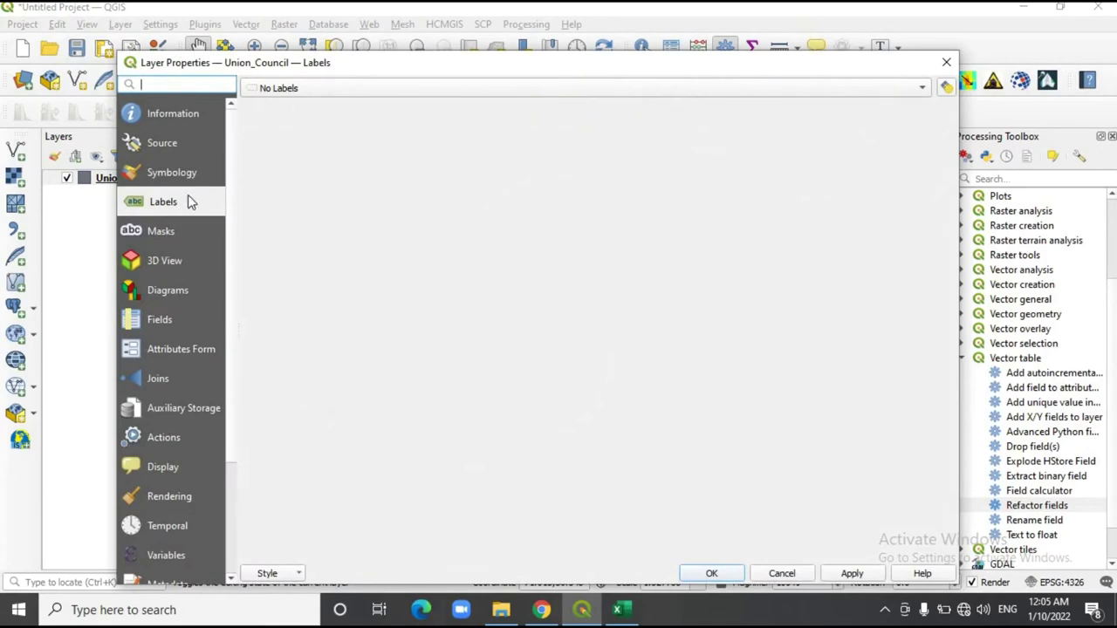
click(364, 88)
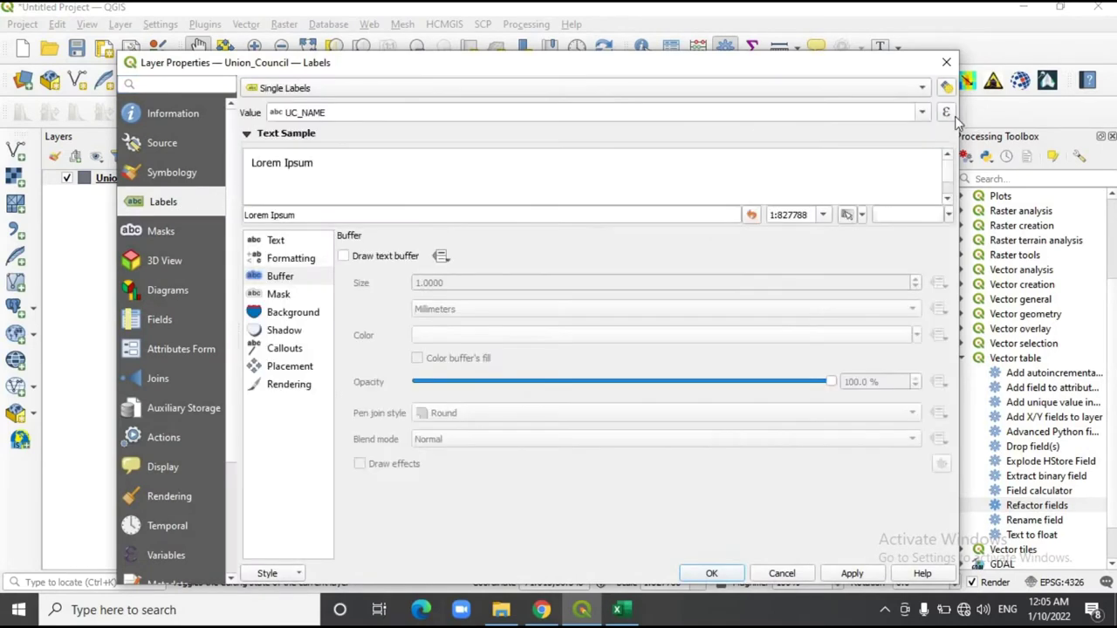
click(923, 113)
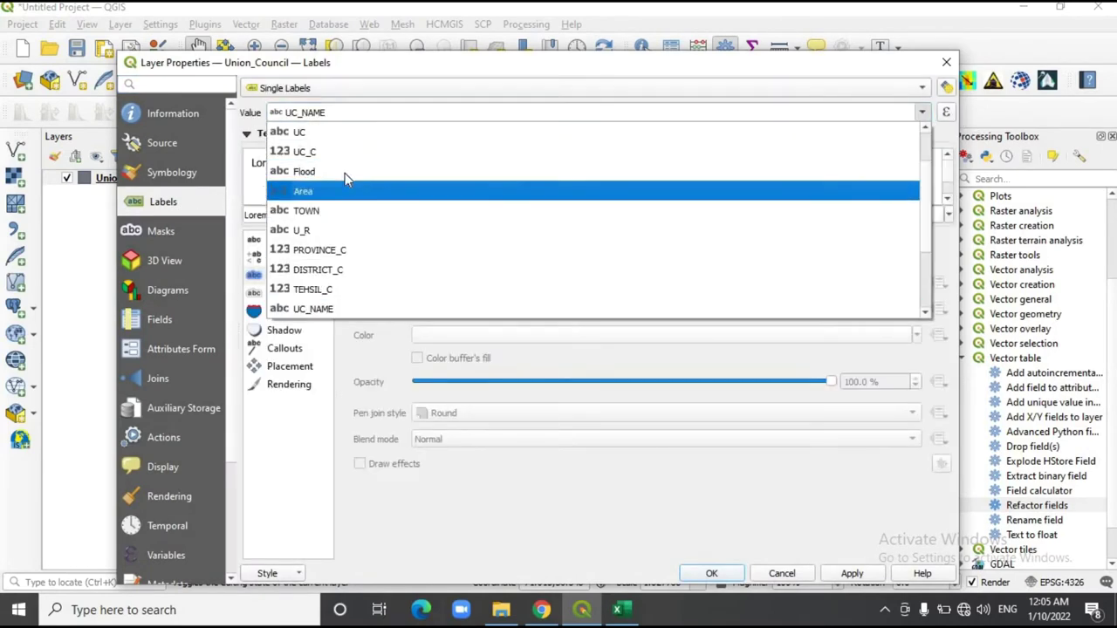
key(Down)
key(Down)
key(Down)
key(Down)
key(Down)
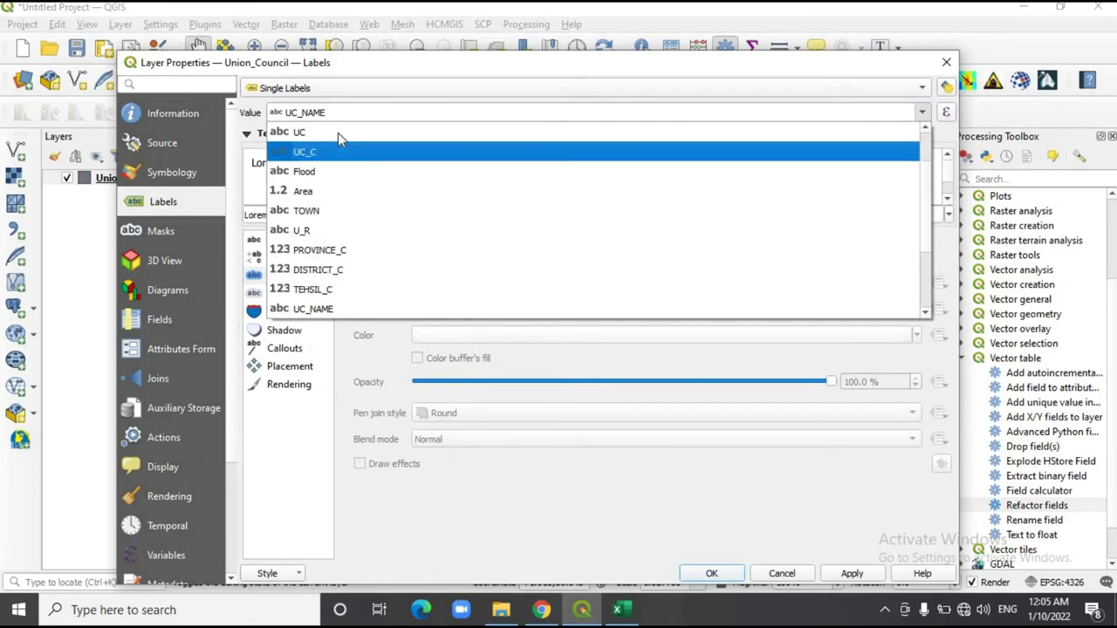
click(523, 74)
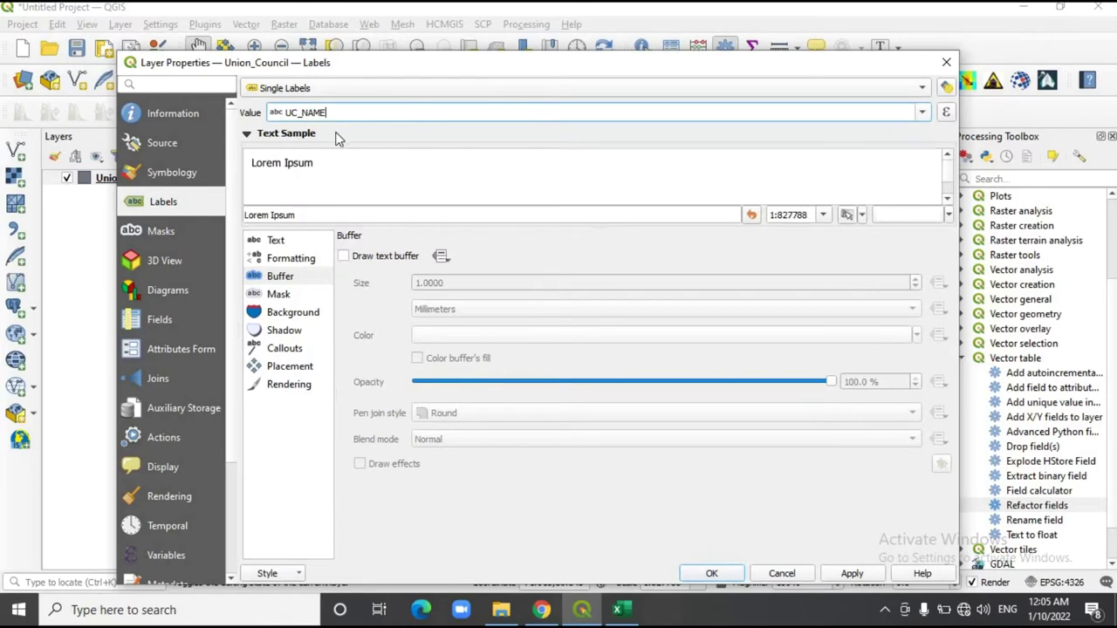
click(711, 573)
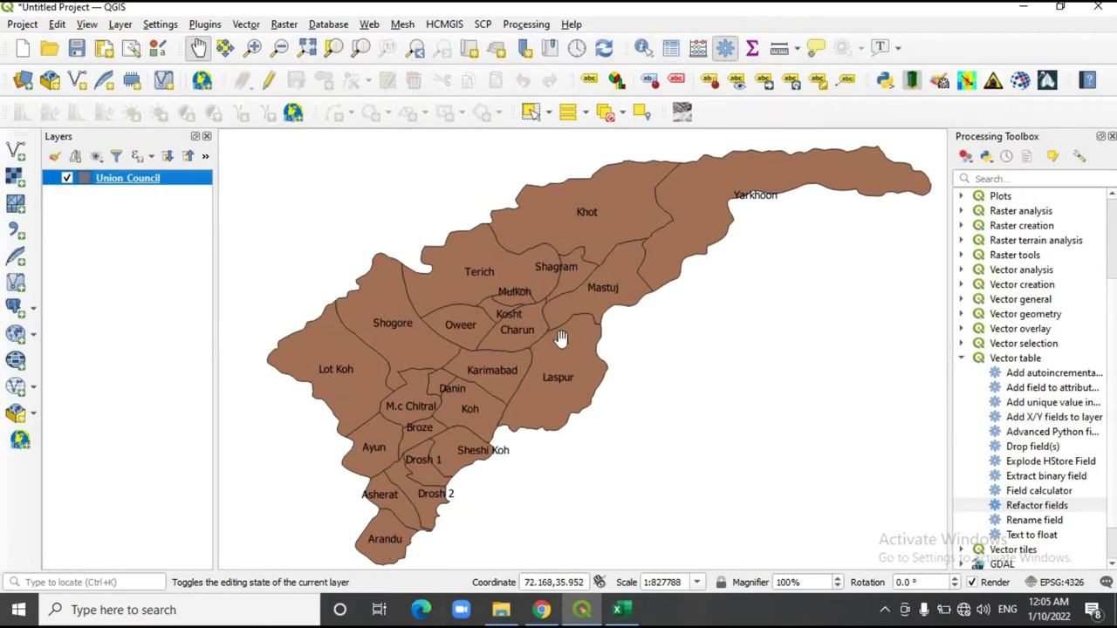
drag(543, 321, 526, 354)
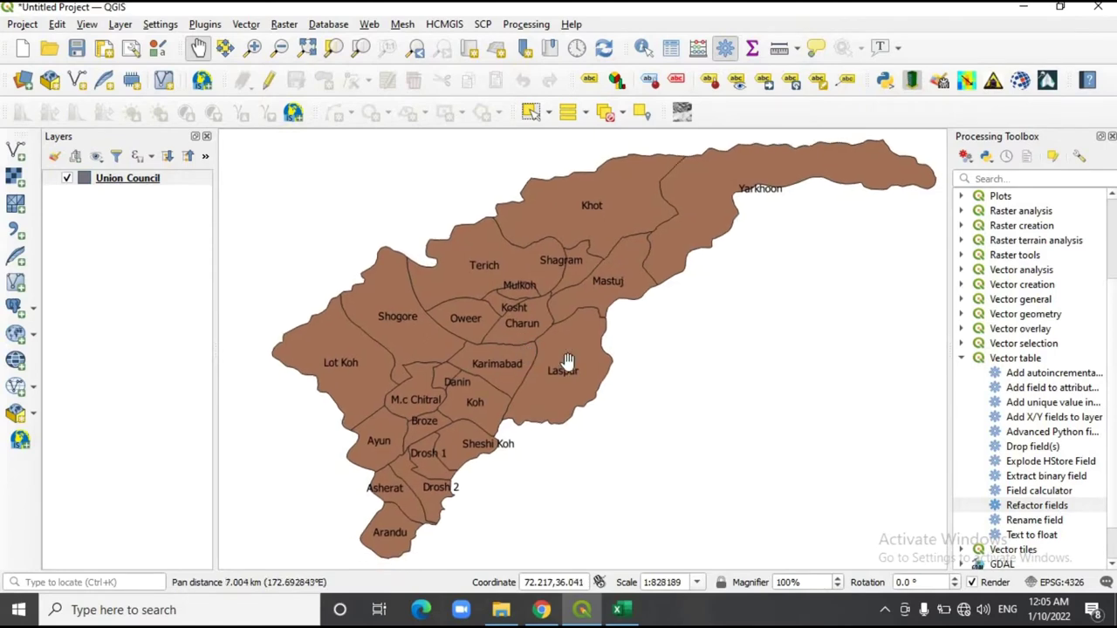
Open the Union_Council attribute table and examine the province, district, tehsil, UC and UC_C fields.
click(133, 184)
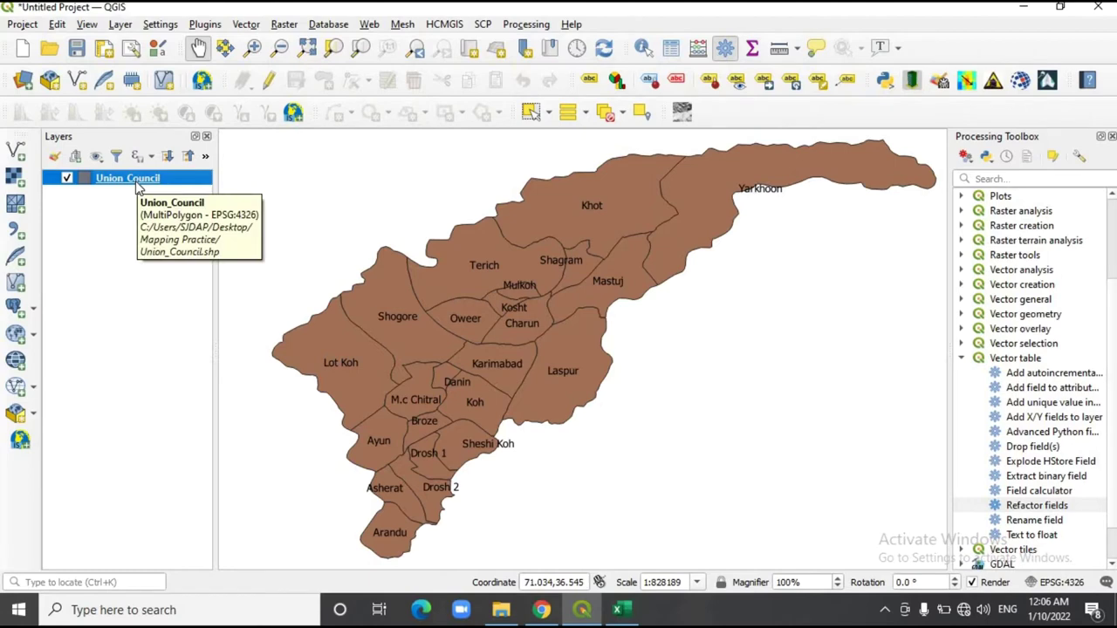
right_click(135, 180)
click(203, 347)
click(234, 150)
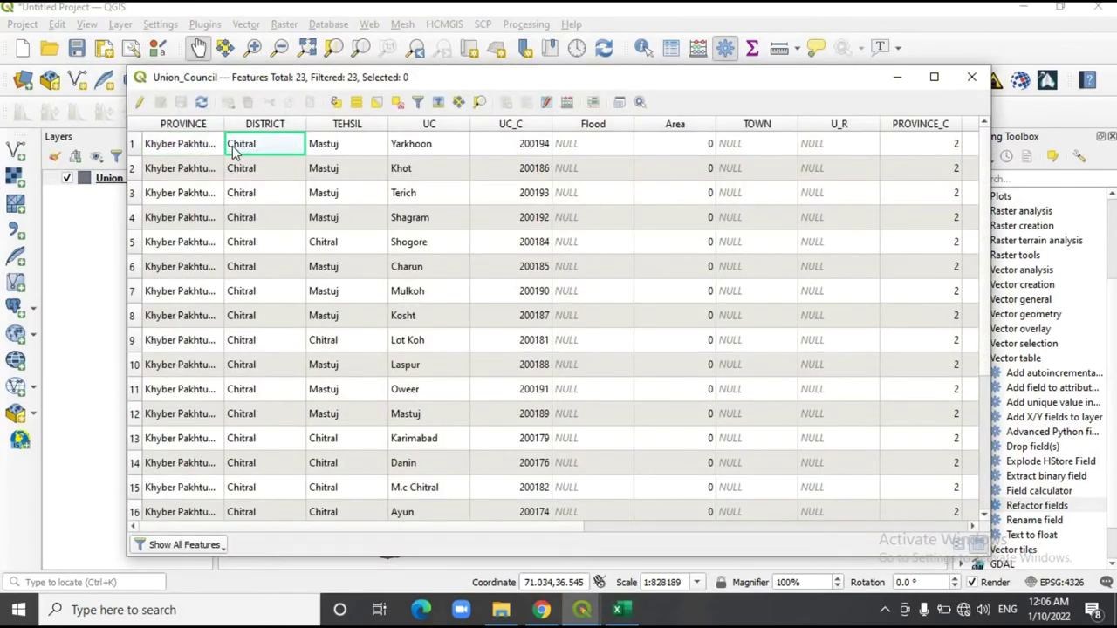
click(214, 150)
click(271, 150)
click(349, 150)
click(441, 148)
click(524, 147)
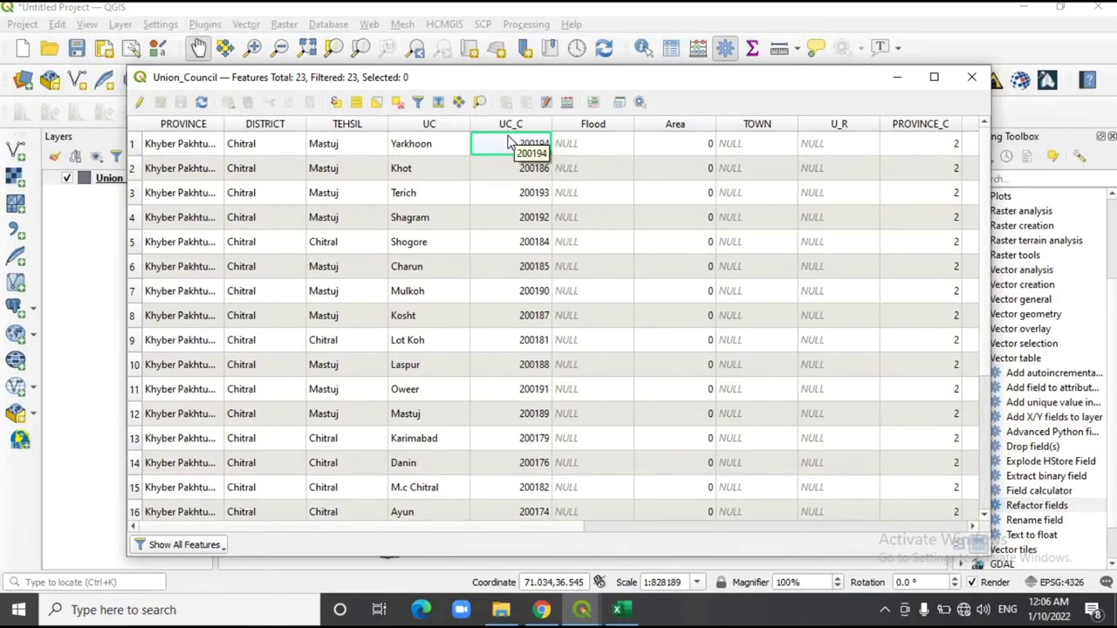
Sort the Union_Council attribute table by UC_C in ascending order.
click(531, 173)
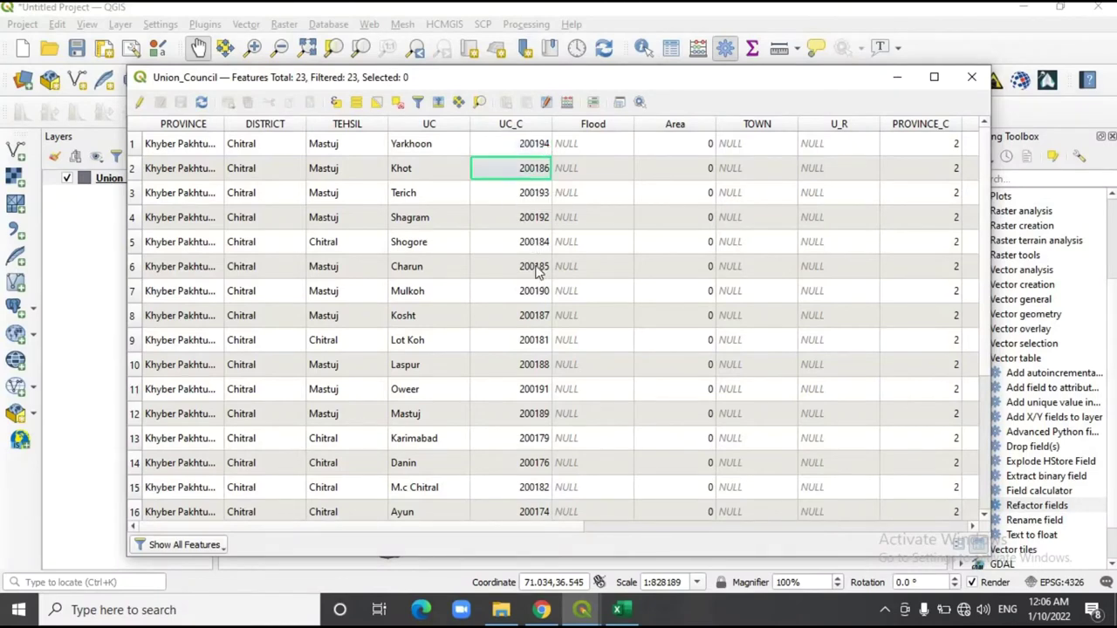
click(533, 144)
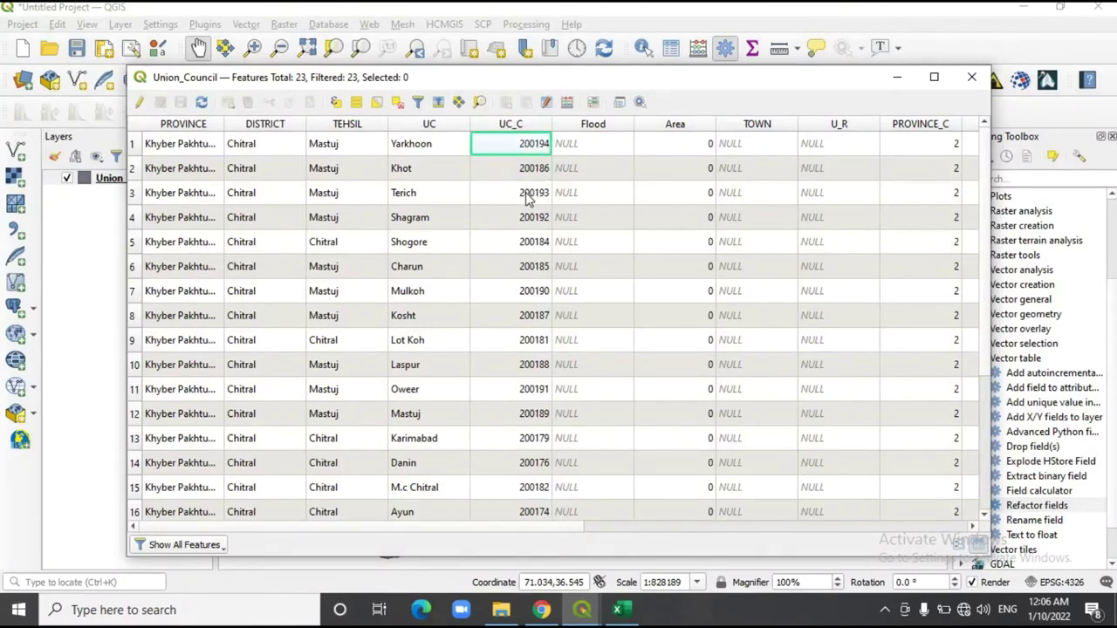
click(528, 124)
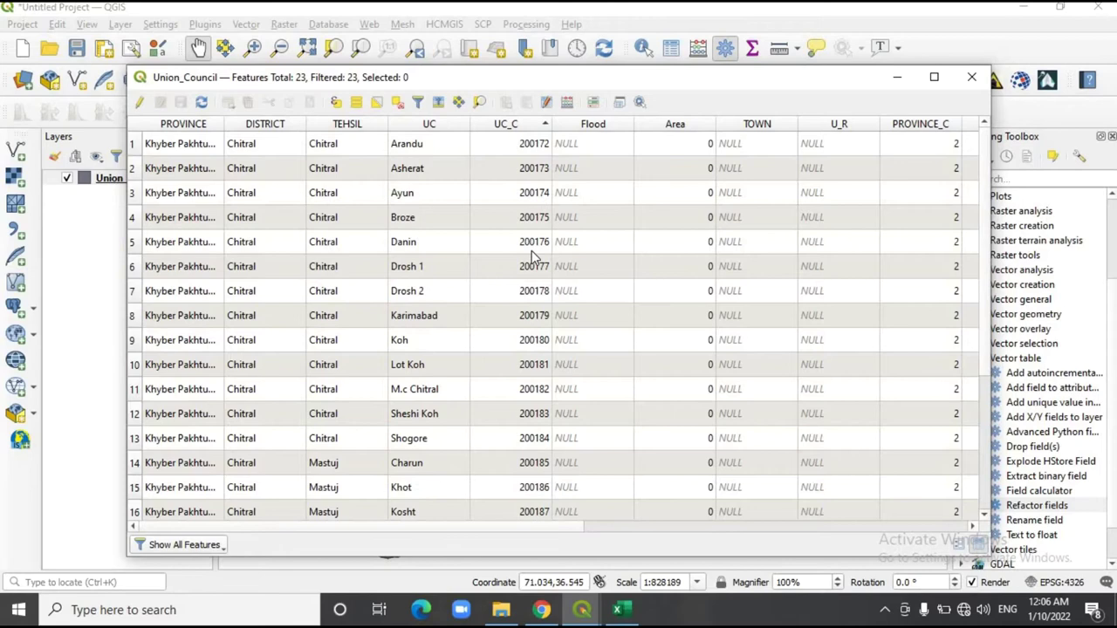
click(516, 124)
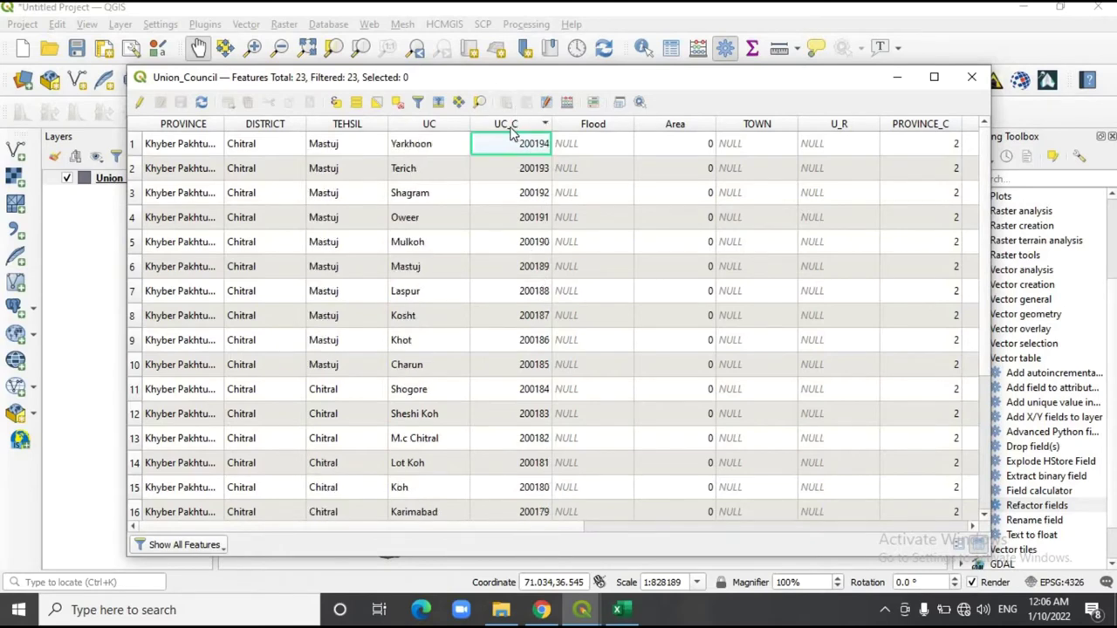
click(511, 126)
Check the remaining attribute fields through Shape_Area and close the attribute table.
drag(569, 529, 973, 523)
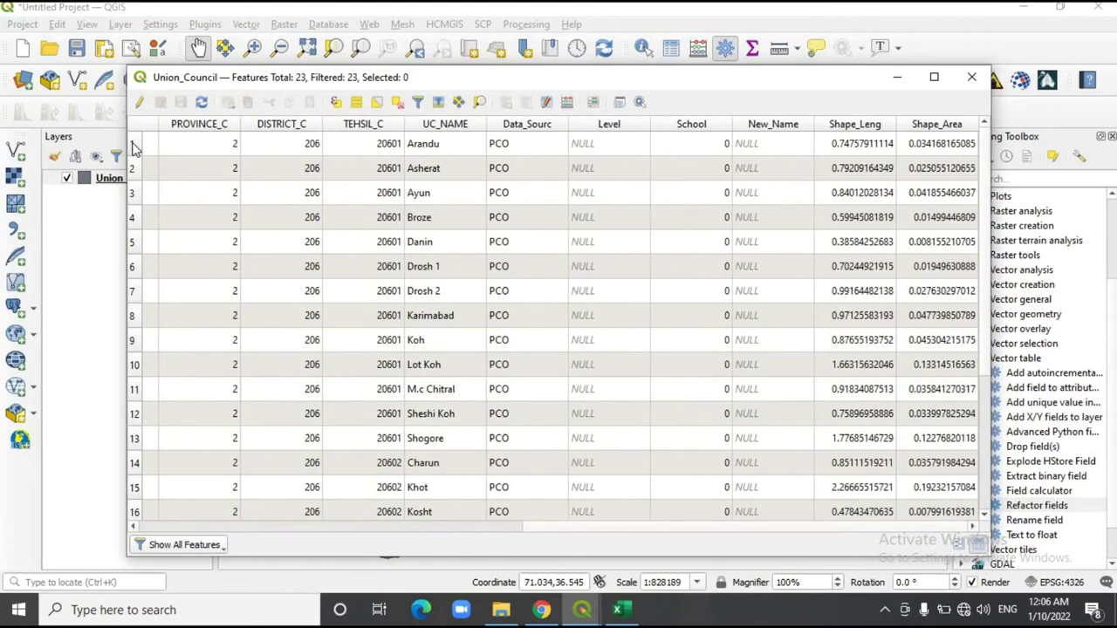
click(966, 147)
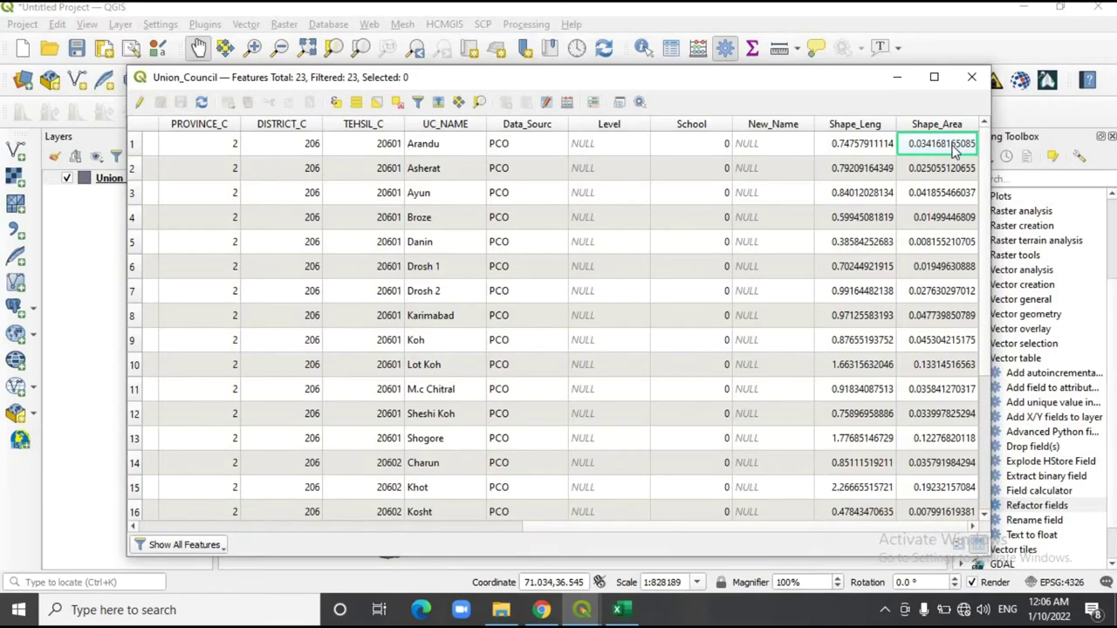
click(972, 77)
Switch to Excel and examine the UC_C and UCPopulation columns of the ChitralUCwisePopulation workbook.
click(617, 610)
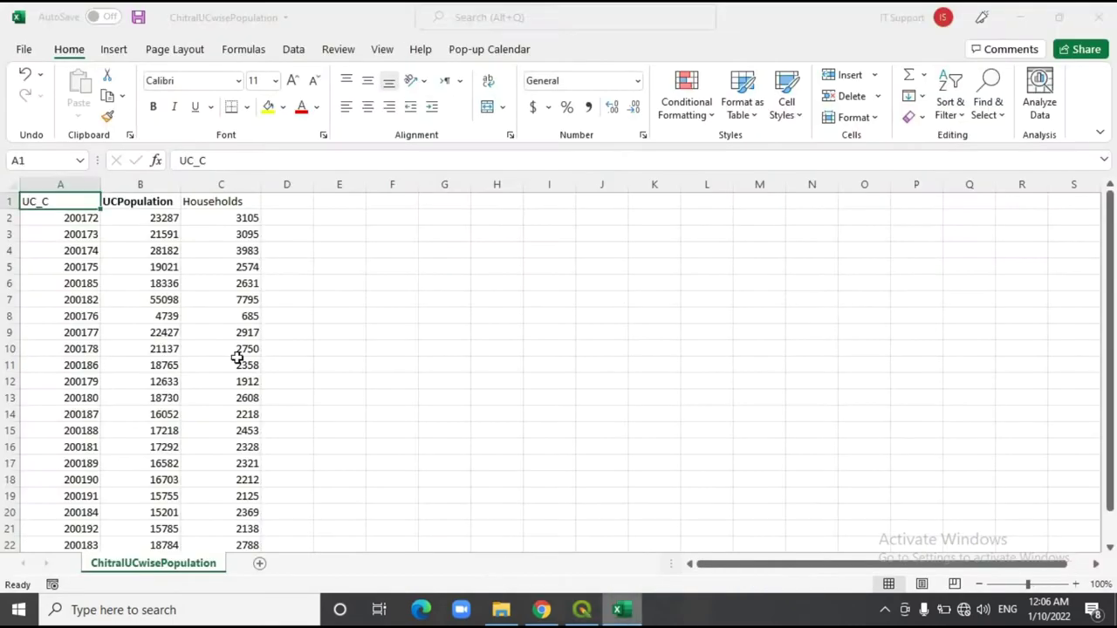
click(174, 297)
click(70, 200)
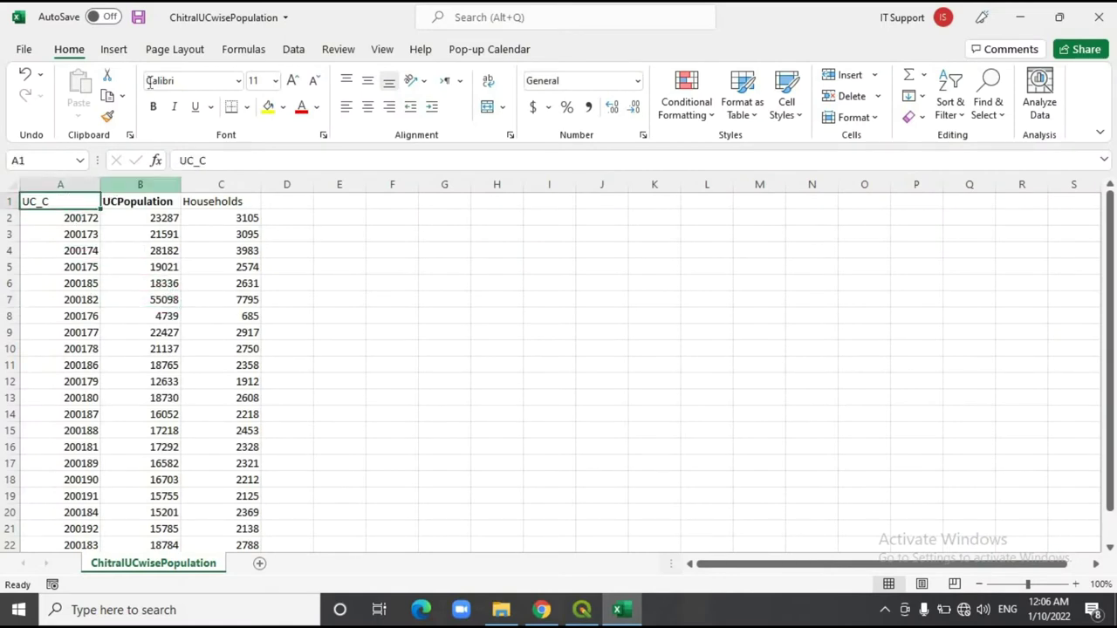
click(140, 18)
click(61, 219)
click(149, 219)
Widen the UCPopulation column to 14.57 and make the UC_C header in cell A1 bold.
drag(181, 192, 189, 191)
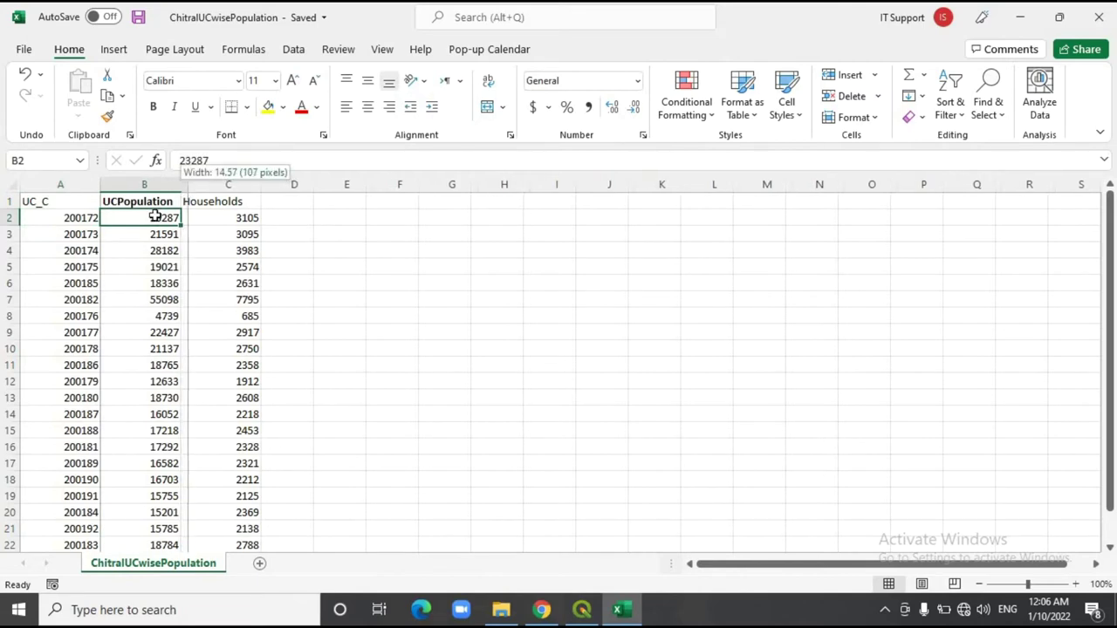
click(84, 202)
key(ctrl+b)
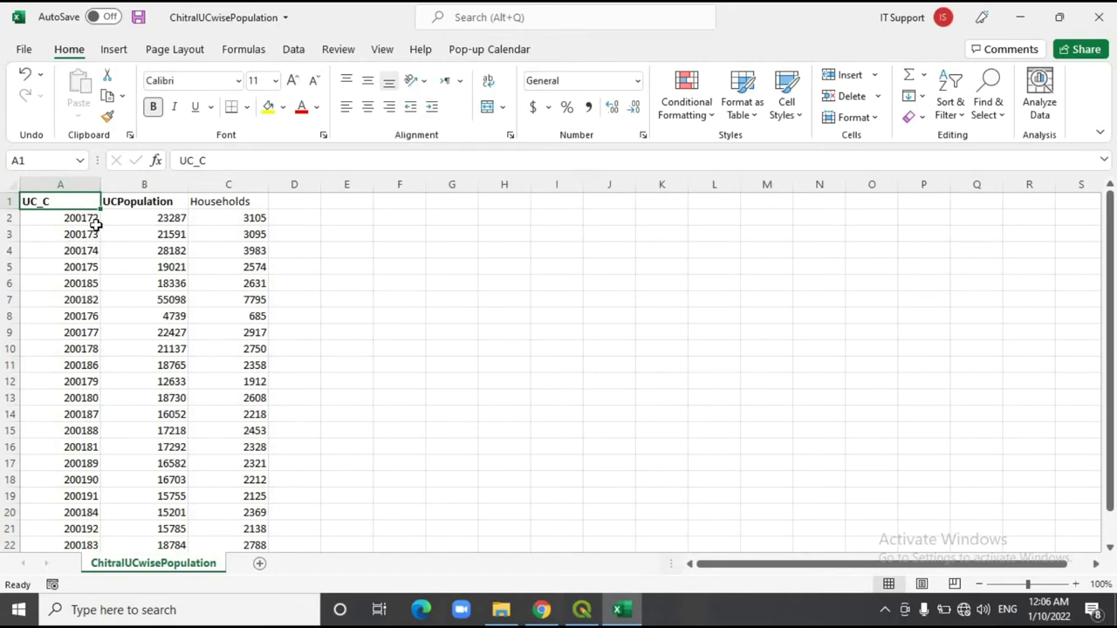
Review the UC_C codes in rows 2 to 24 and select the whole UC_C column.
click(85, 224)
scroll(77, 349, down, 3)
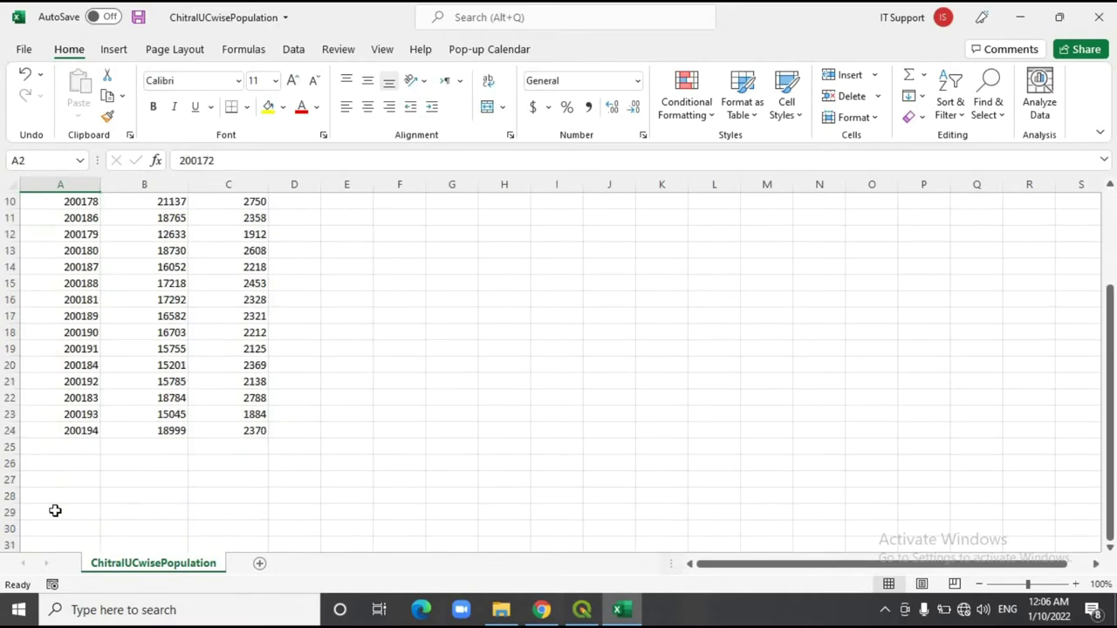
shift+click(81, 431)
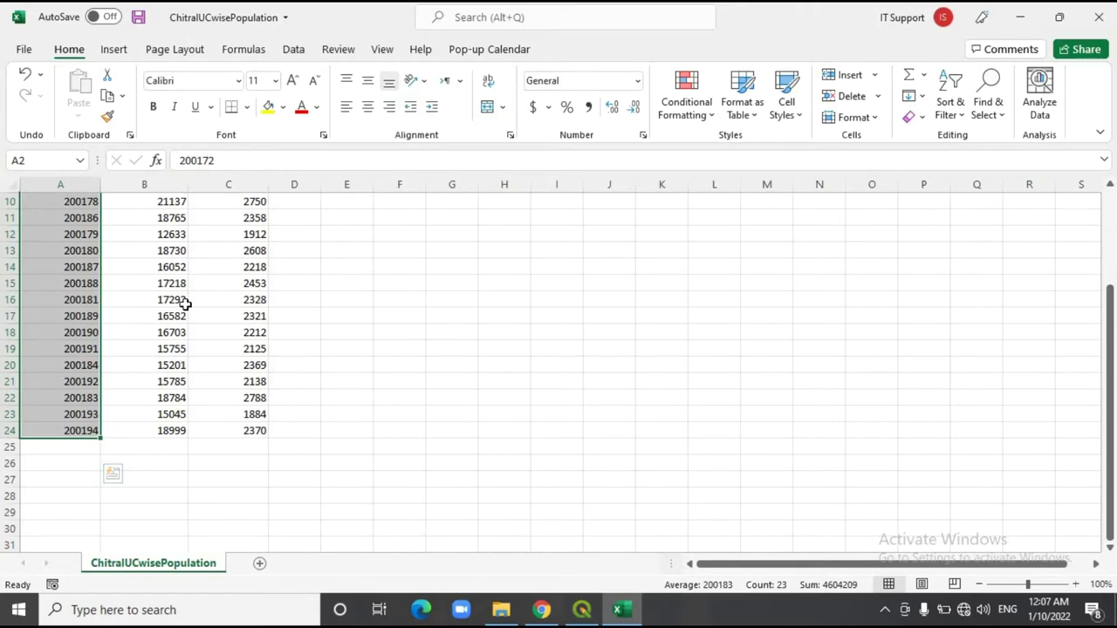
scroll(183, 304, up, 3)
click(77, 184)
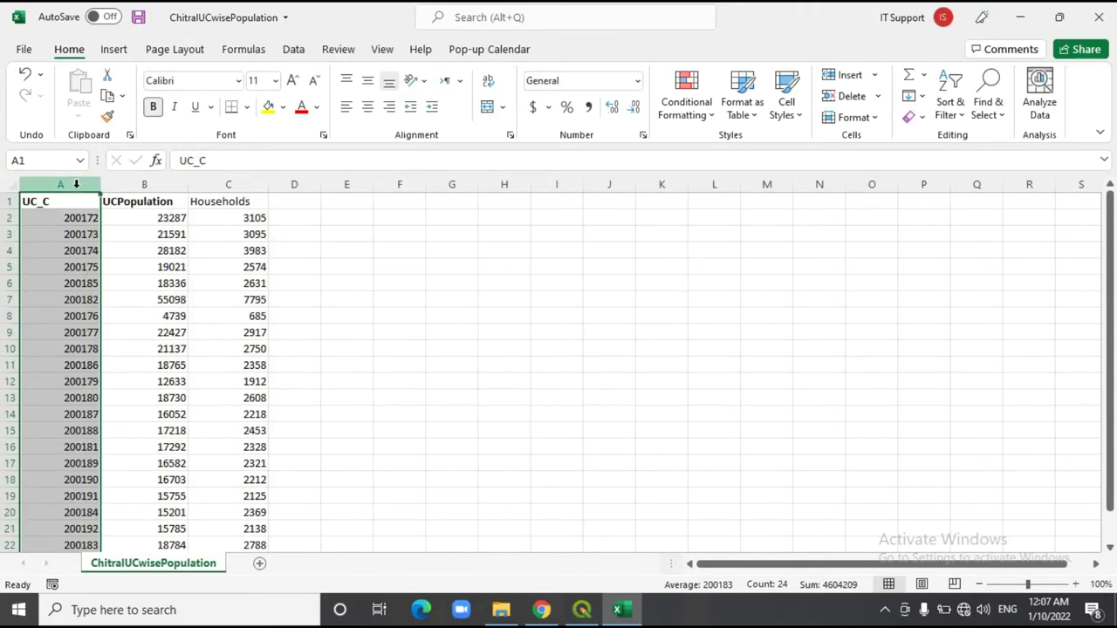
drag(96, 184, 180, 192)
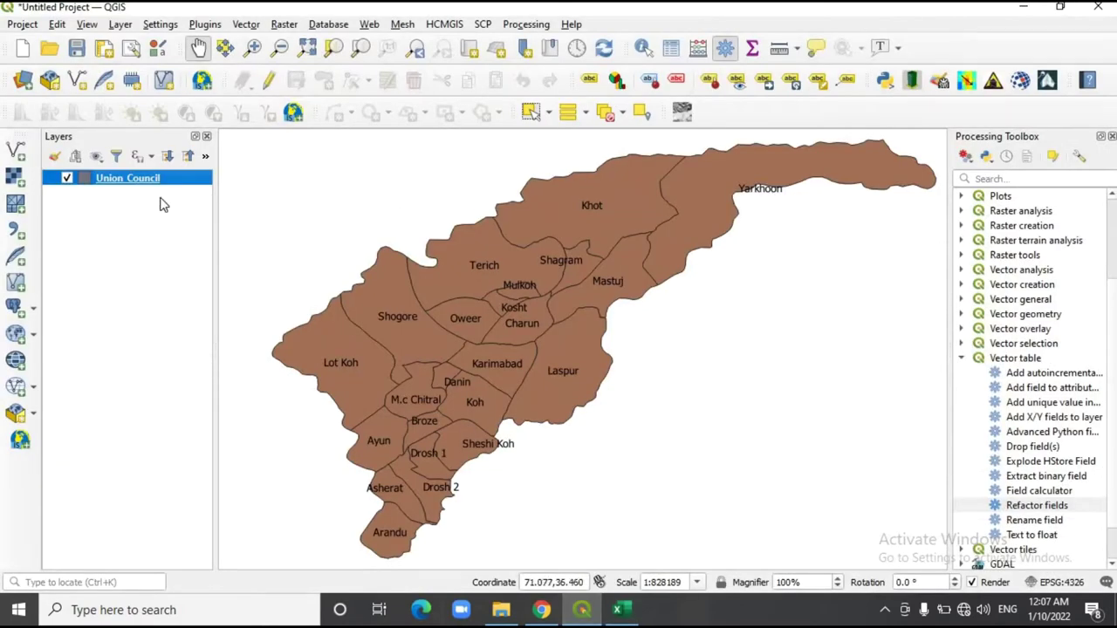
Reopen the Union_Council attribute table in QGIS and check its fields through Shape_Area.
right_click(167, 180)
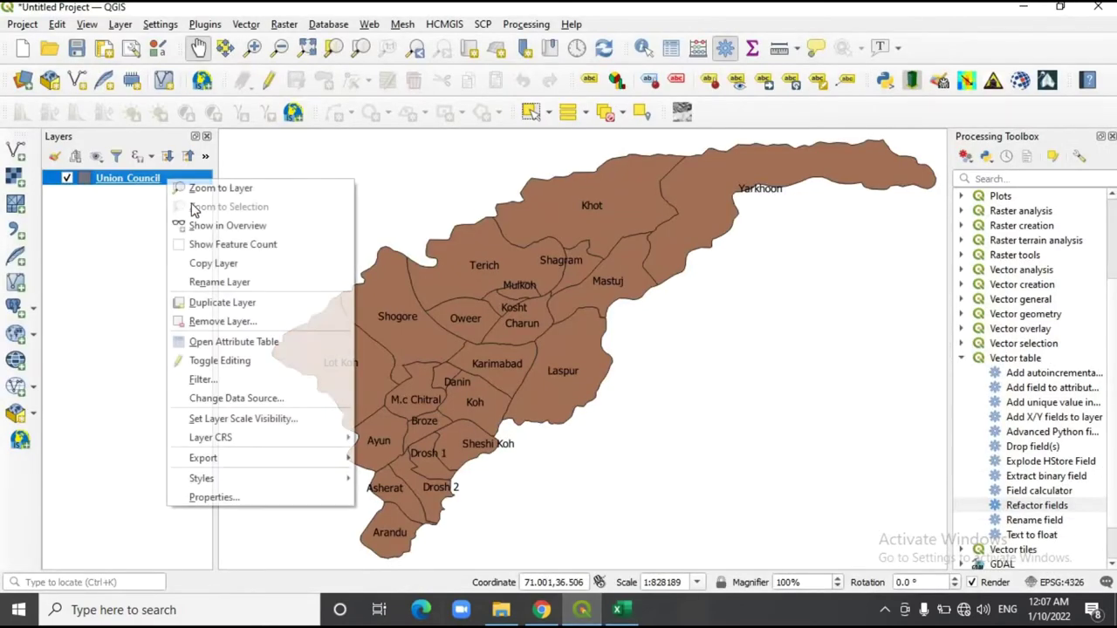
click(271, 342)
click(886, 146)
drag(550, 535, 947, 535)
click(943, 146)
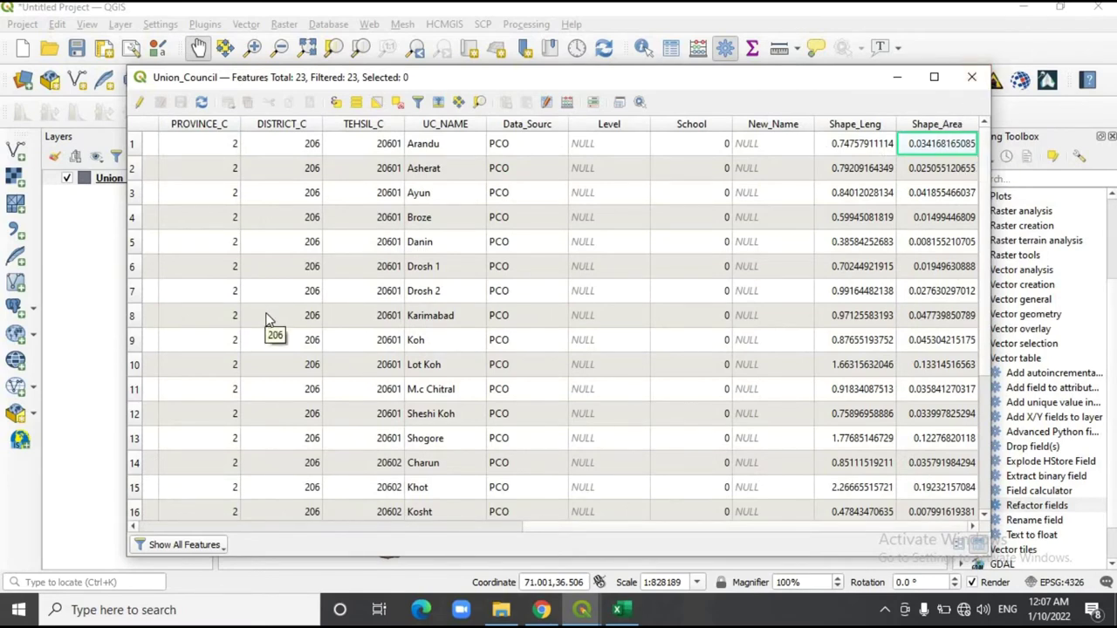
Close the Union_Council attribute table and switch to the ChitralUCwisePopulation workbook in Excel.
click(972, 79)
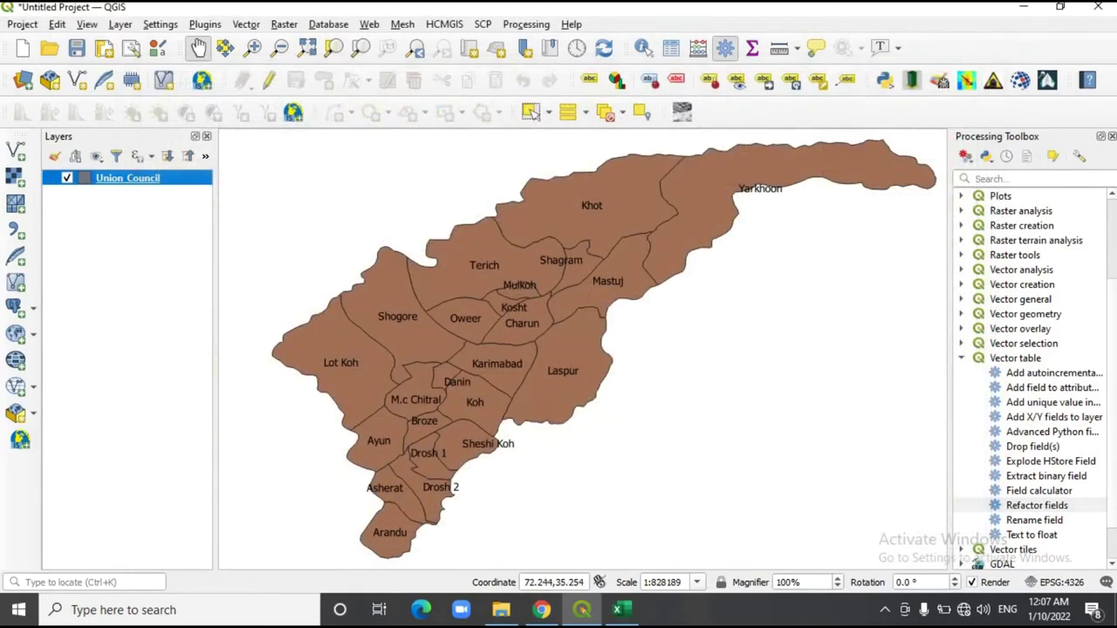
click(501, 610)
click(582, 610)
click(620, 610)
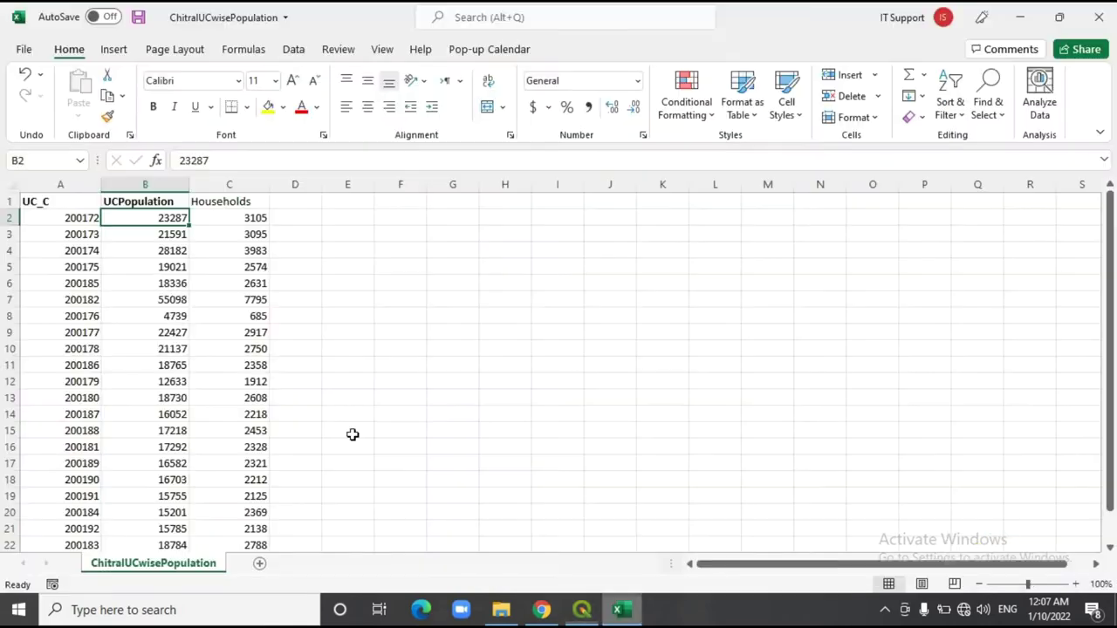
Save the workbook as ChitralUCwisePopulation in CSV (Comma delimited) format in the Mapping Practice folder, replacing the existing file.
click(24, 50)
click(27, 47)
click(26, 53)
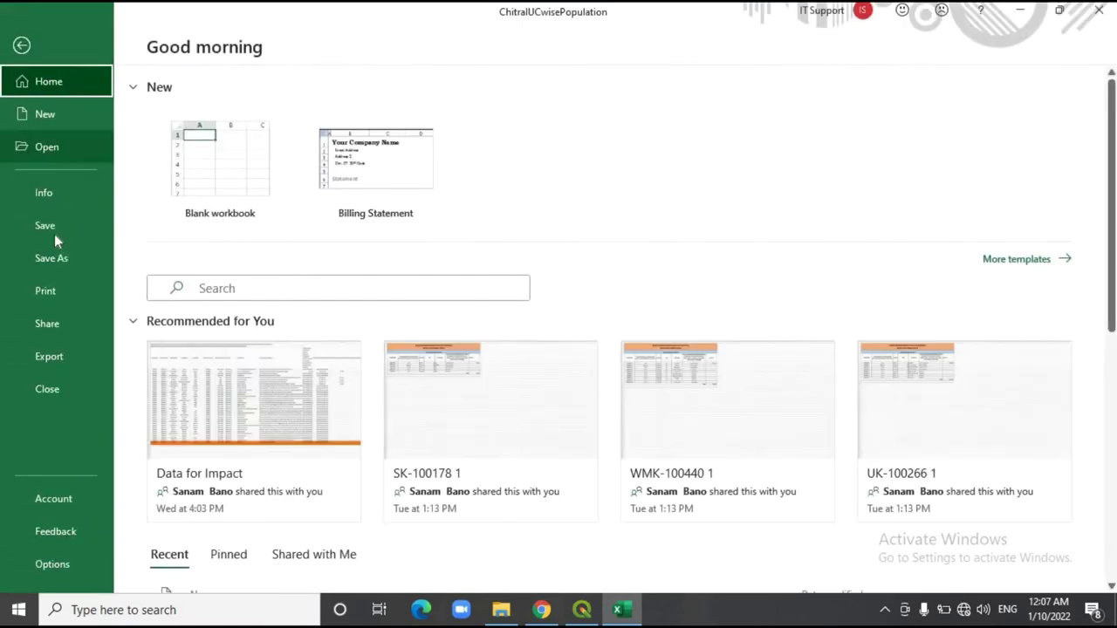
click(57, 257)
click(229, 373)
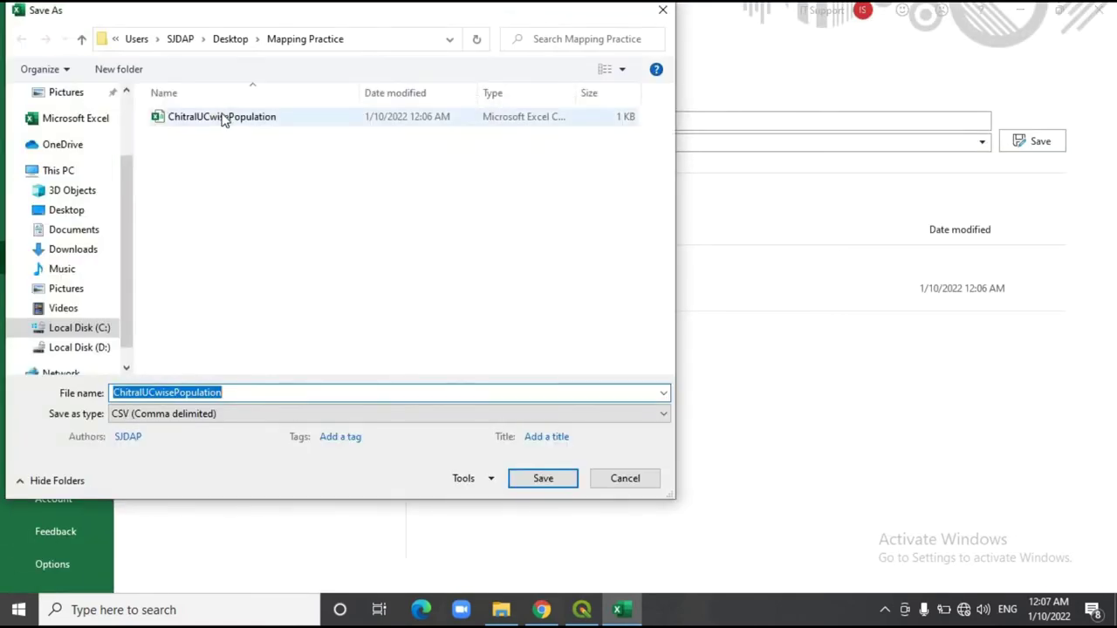
click(176, 416)
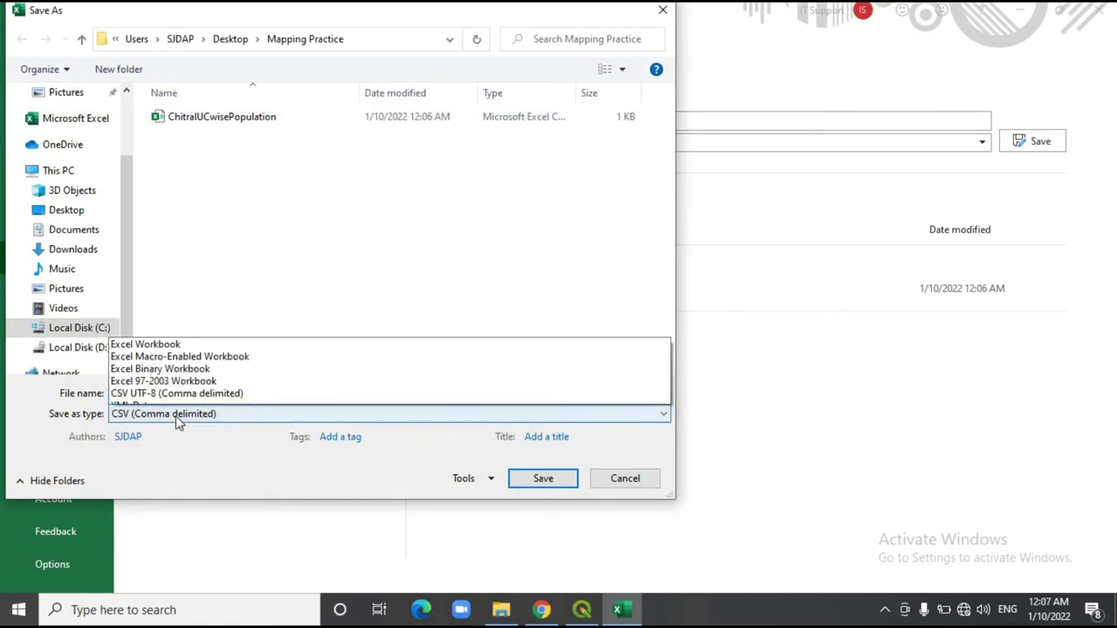
click(226, 240)
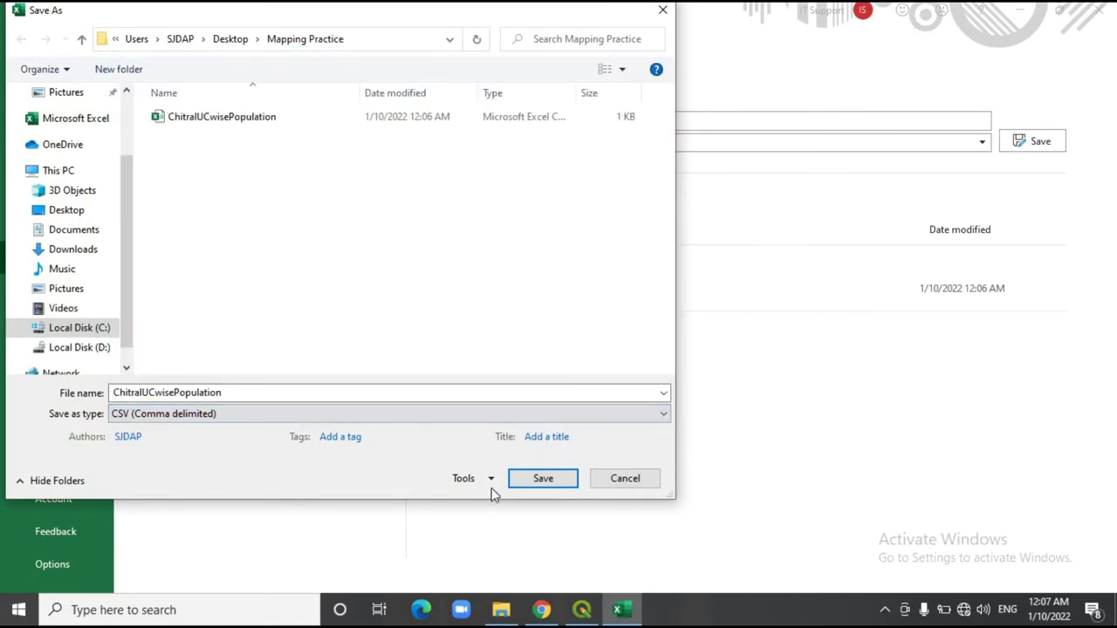
click(543, 480)
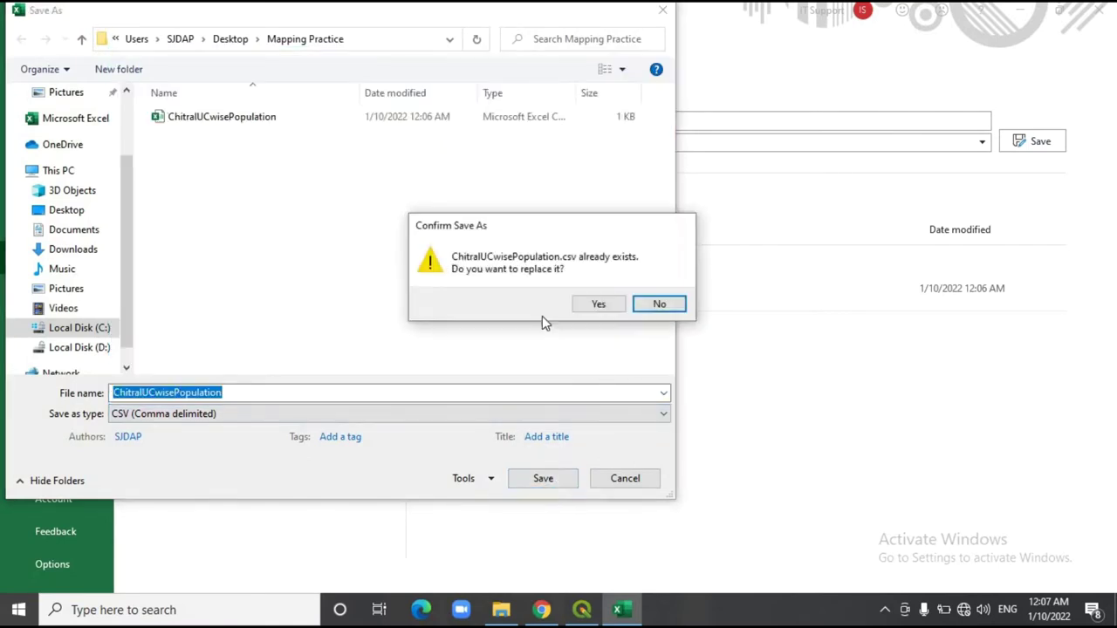
click(596, 306)
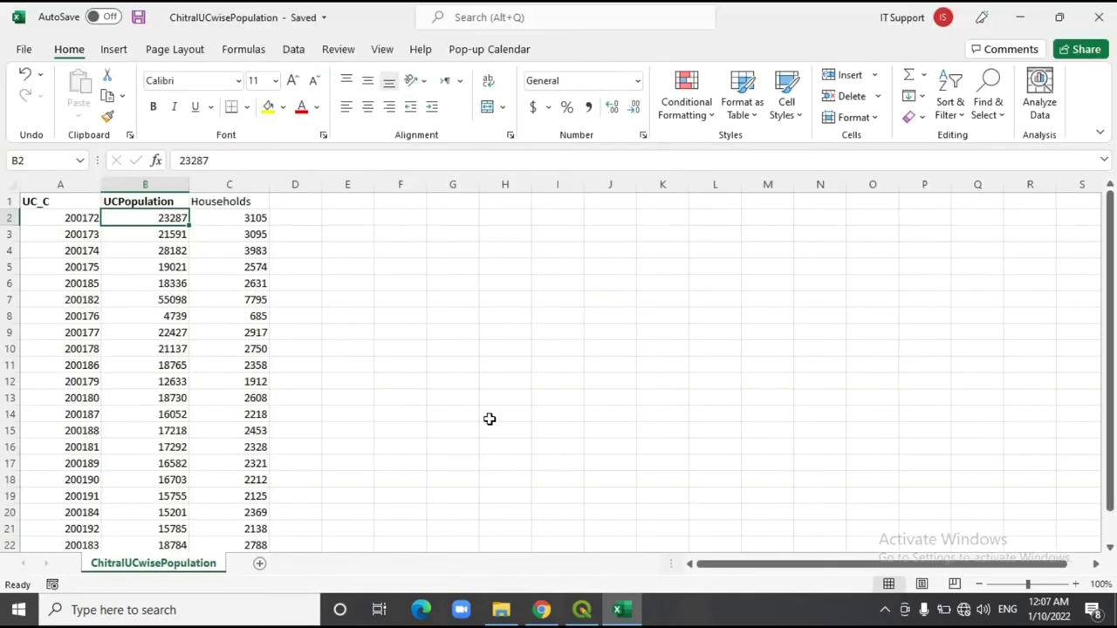
Review the UC_C codes in the Excel population table and select the whole UC_C column.
click(582, 610)
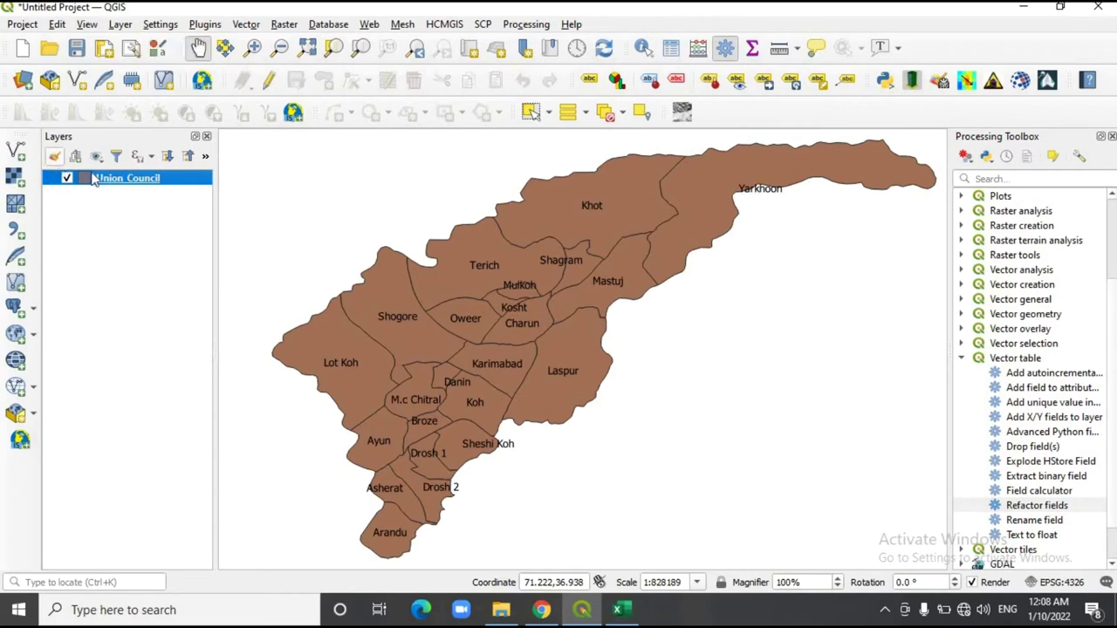
right_click(122, 187)
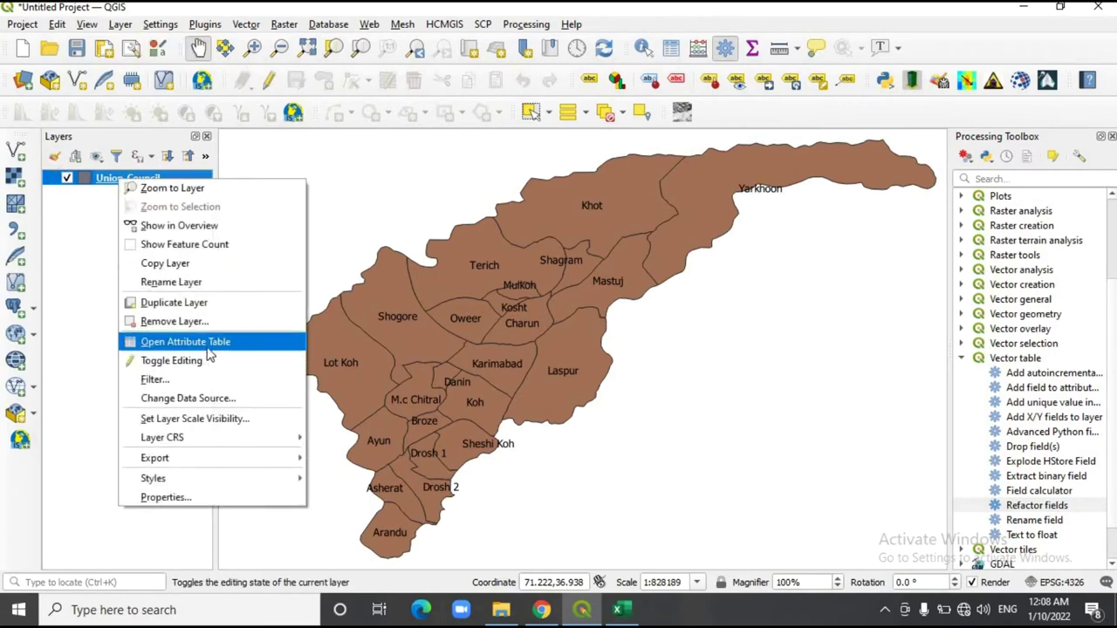
click(622, 611)
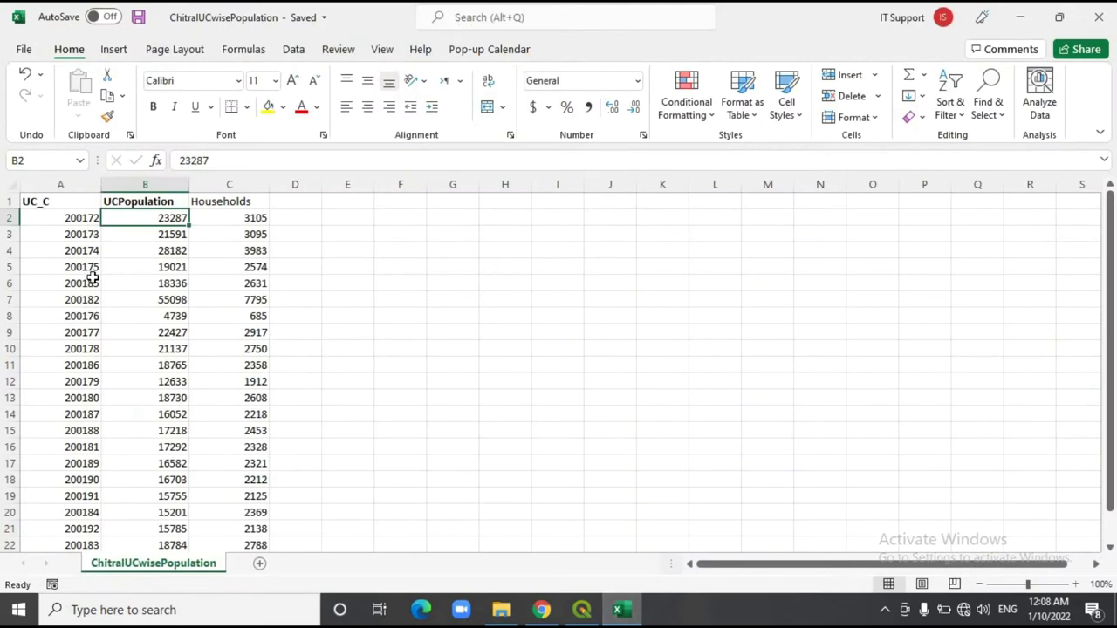
click(78, 215)
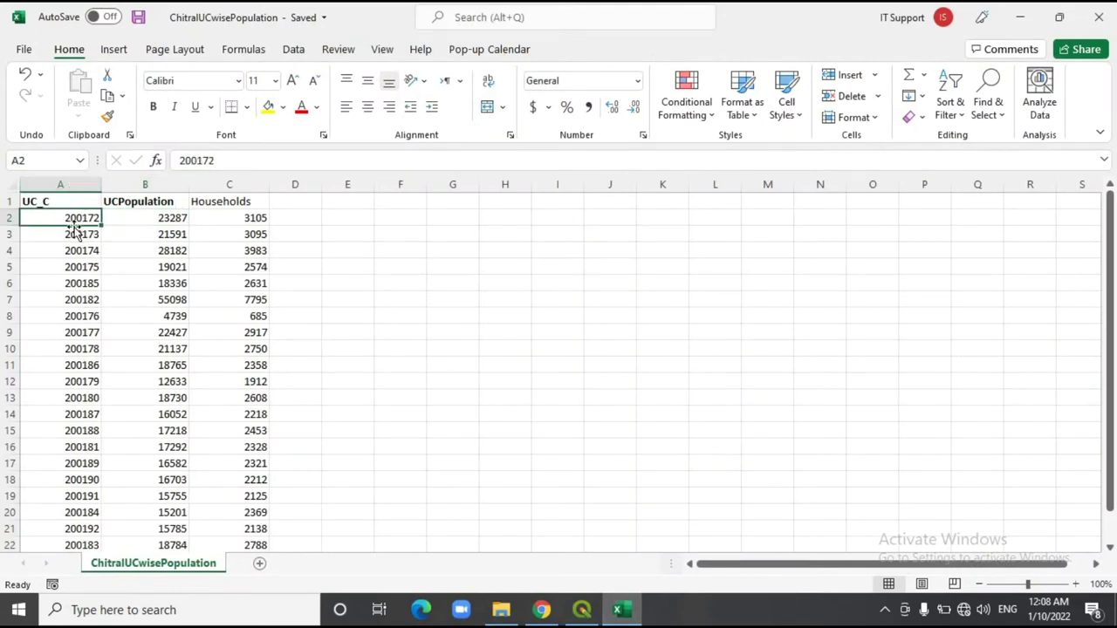
drag(75, 185, 75, 212)
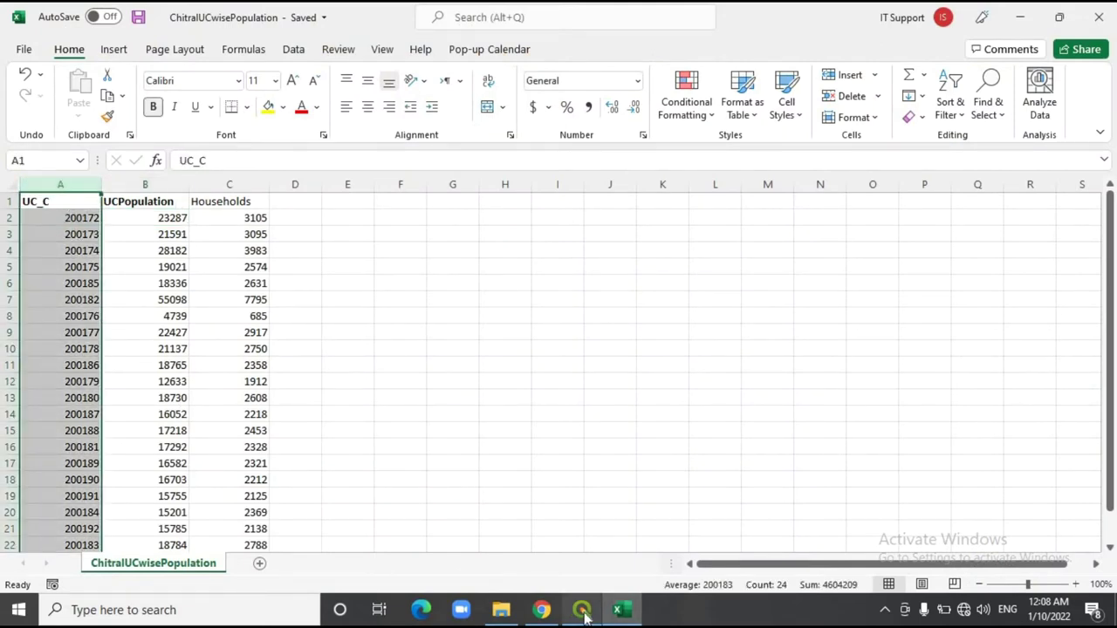
Switch to QGIS and check the UC_C field and its data type in the Union_Council attribute table.
click(583, 610)
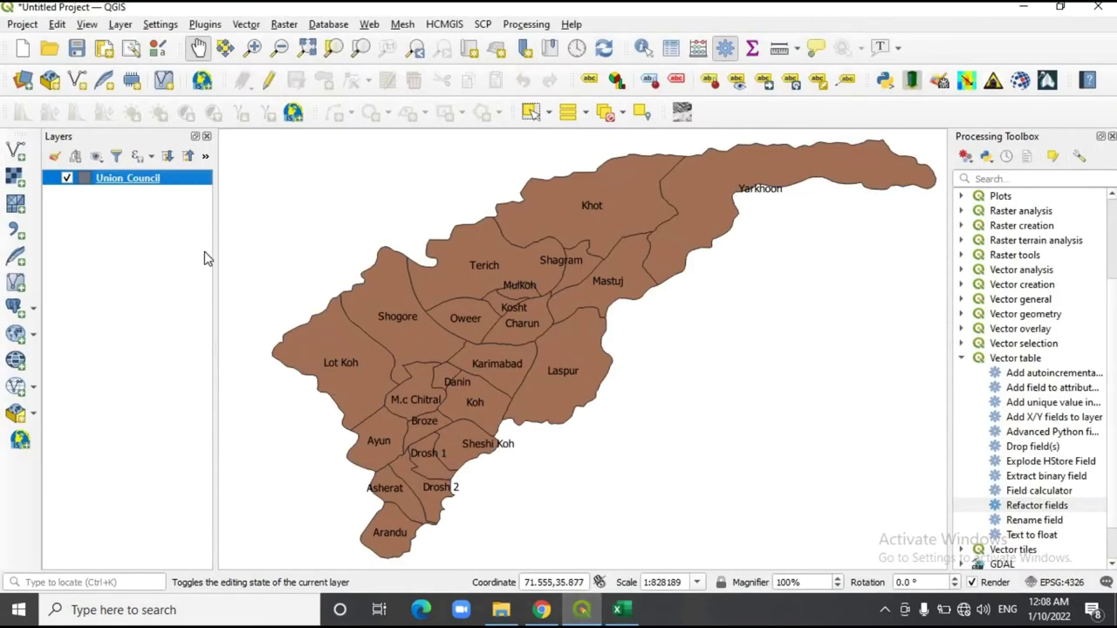
right_click(147, 182)
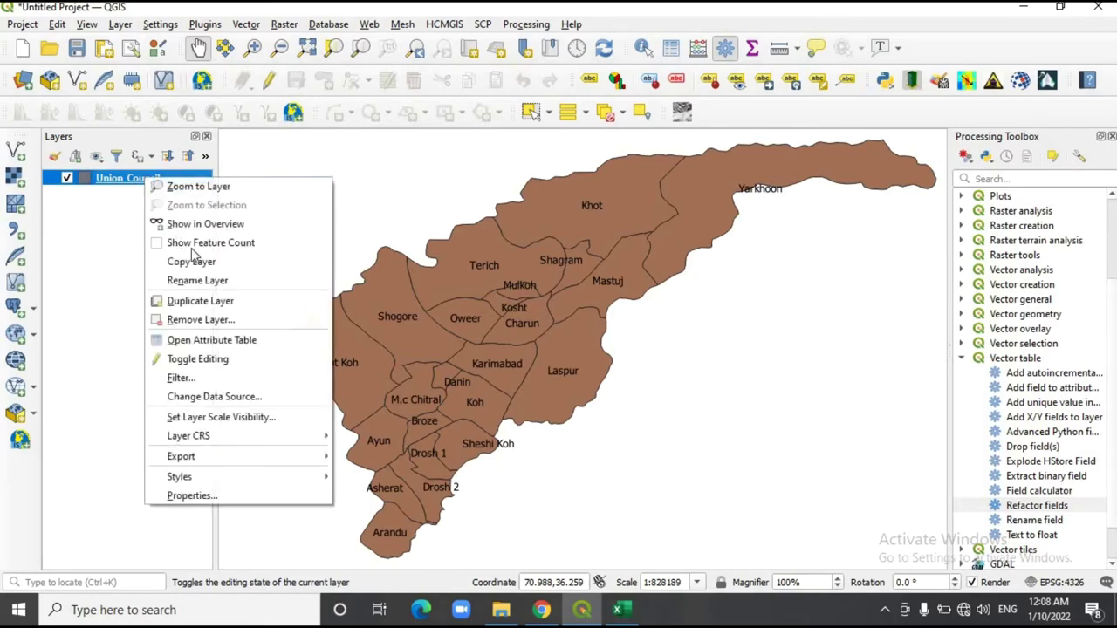
click(244, 343)
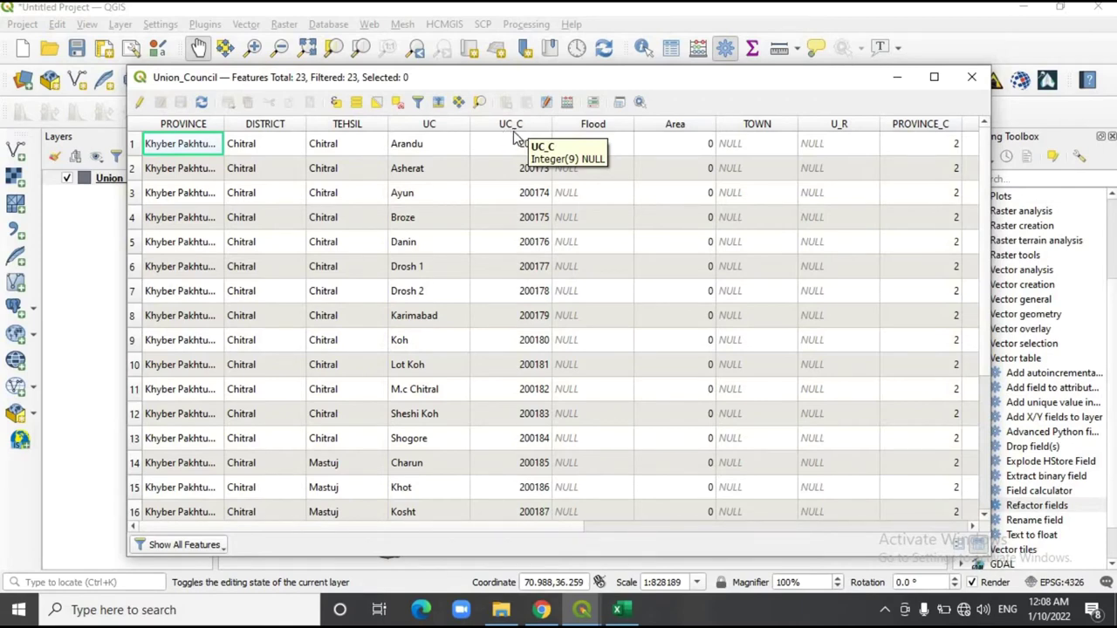
click(973, 80)
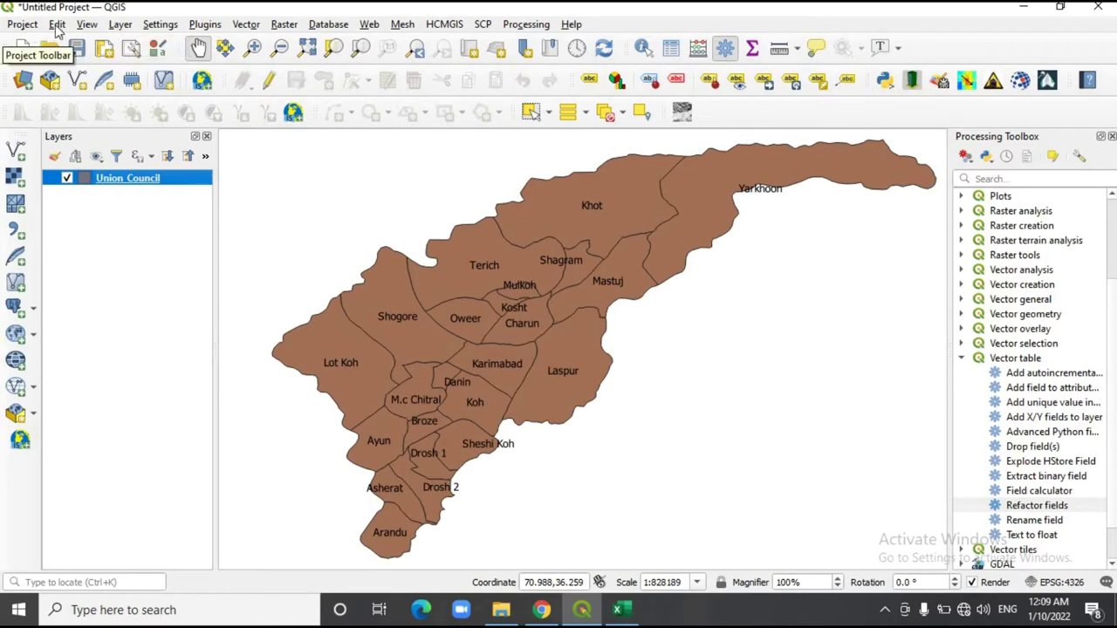
Start adding a delimited text layer and choose ChitralUCwisePopulation.csv from the Mapping Practice folder as its source.
click(120, 25)
mouse_move(161, 85)
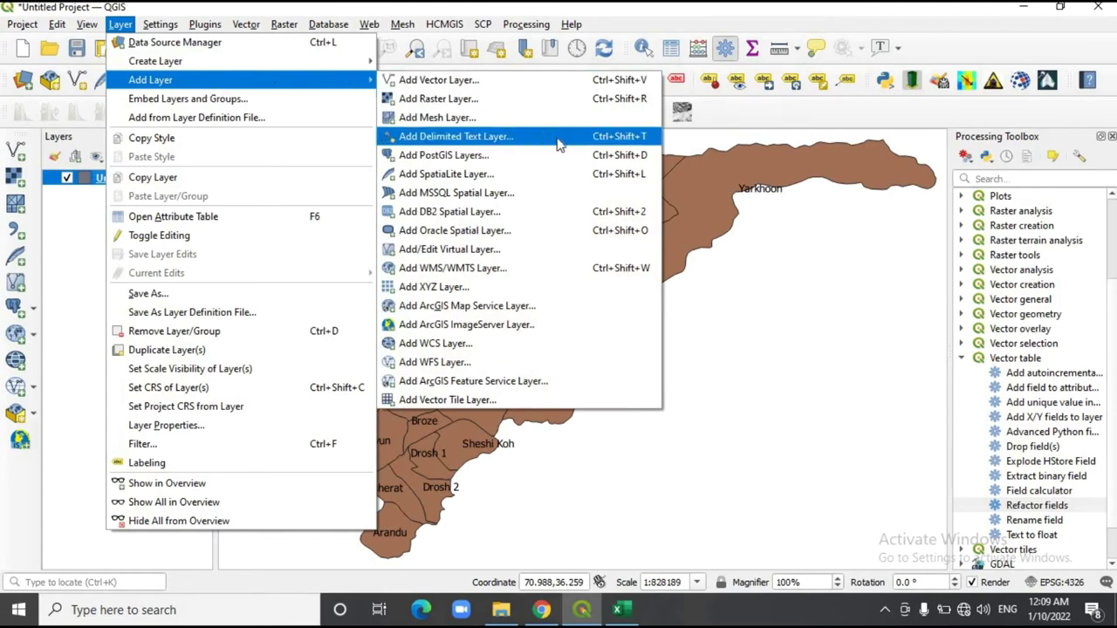
click(502, 145)
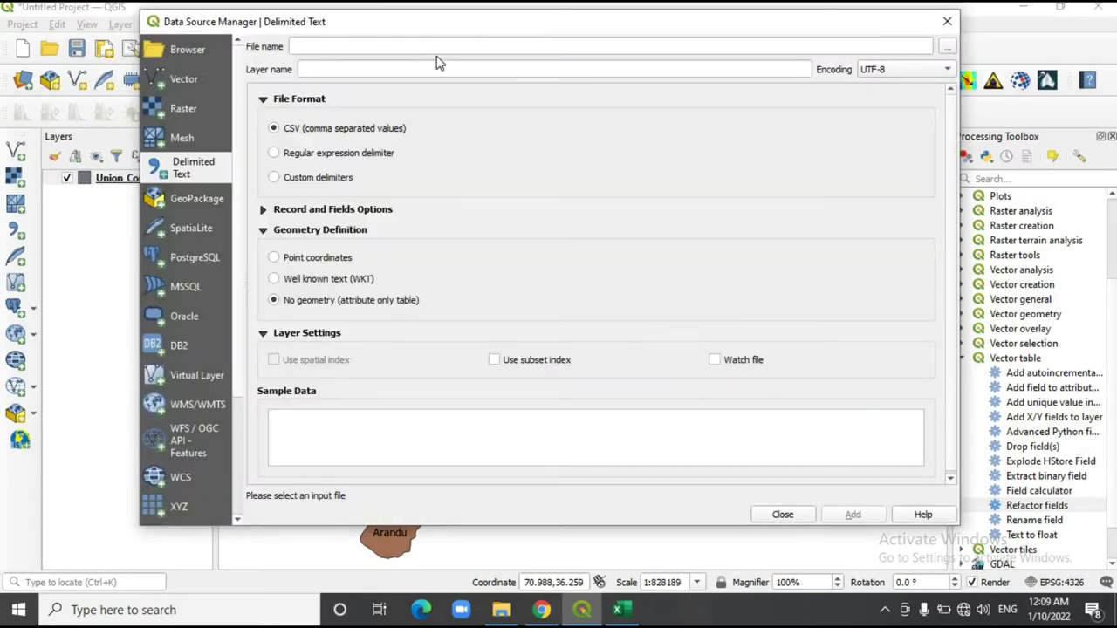
drag(486, 30, 499, 56)
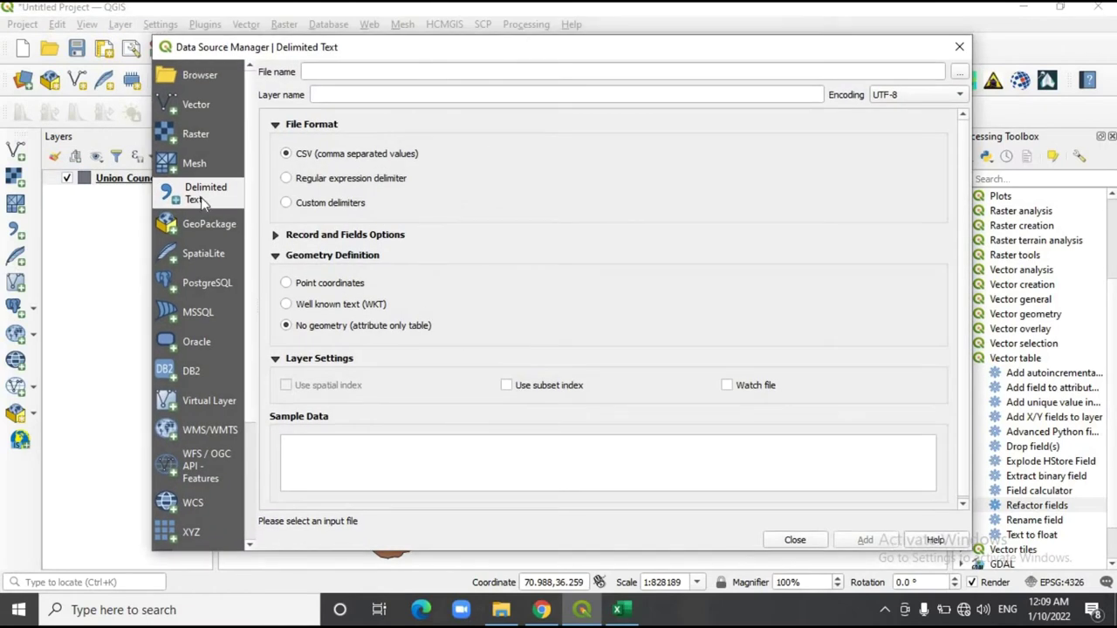
click(960, 72)
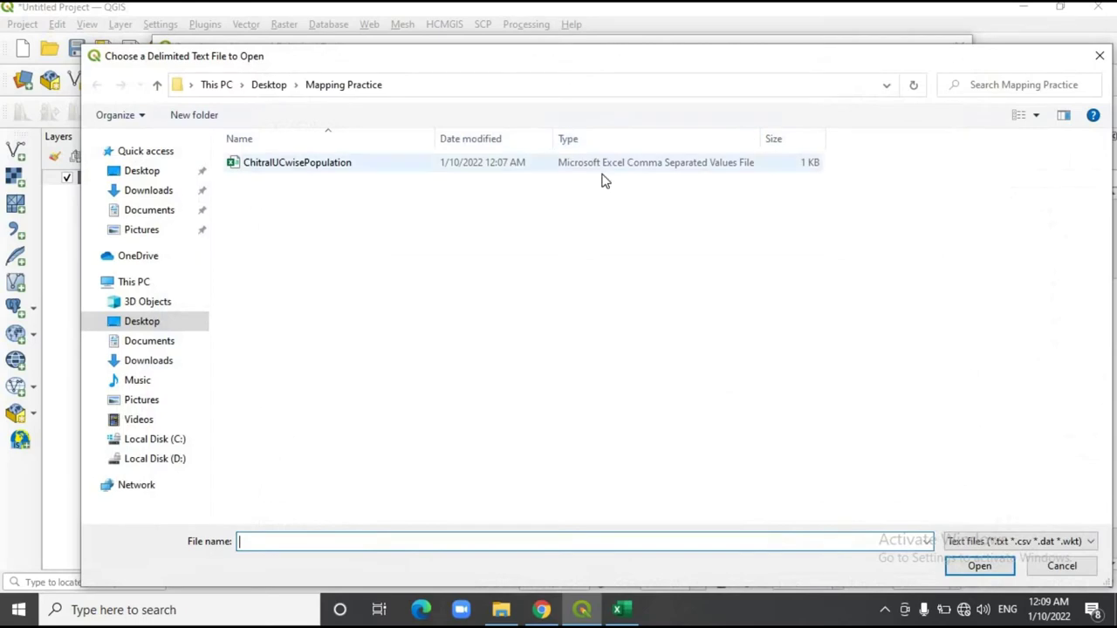
double_click(325, 170)
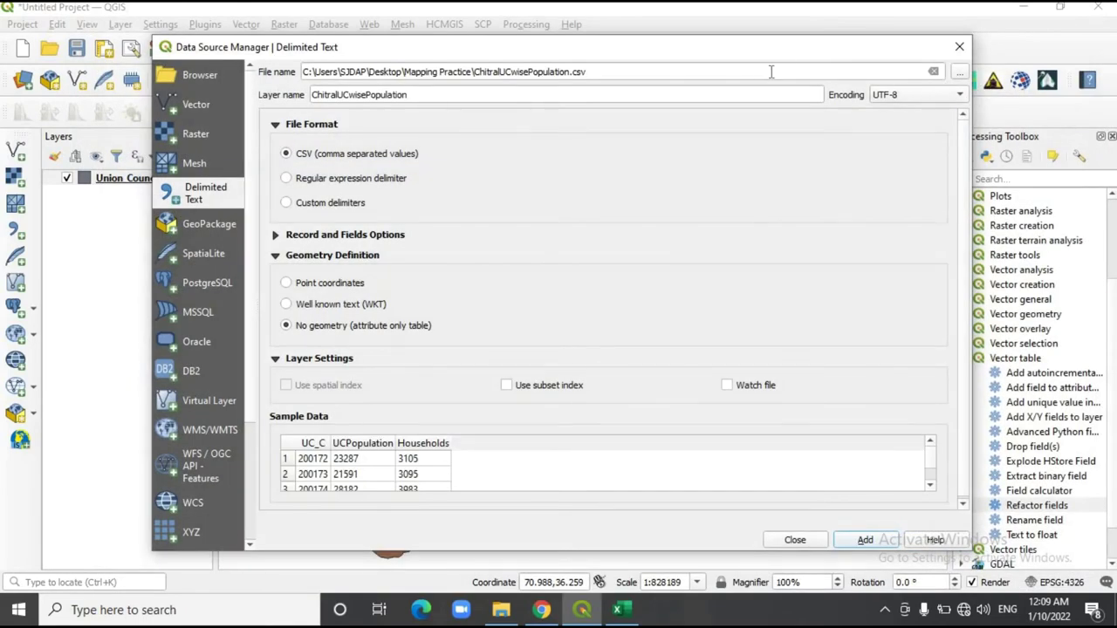
Add the ChitralUCwisePopulation CSV to the project as an attribute-only table with no geometry and close the Data Source Manager.
drag(830, 51, 838, 49)
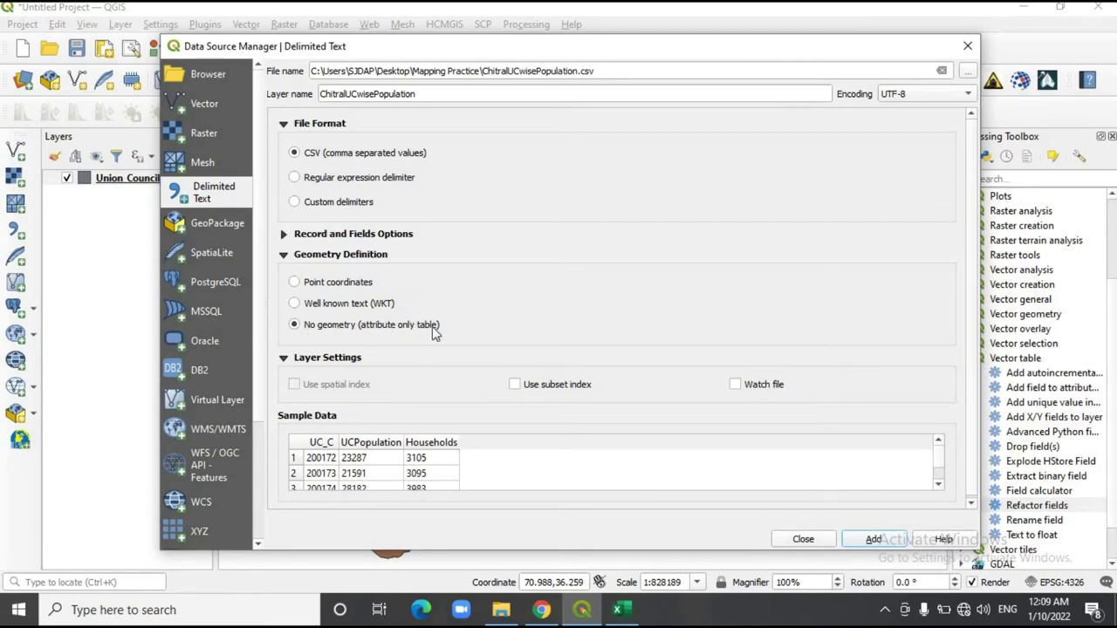
scroll(975, 422, down, 1)
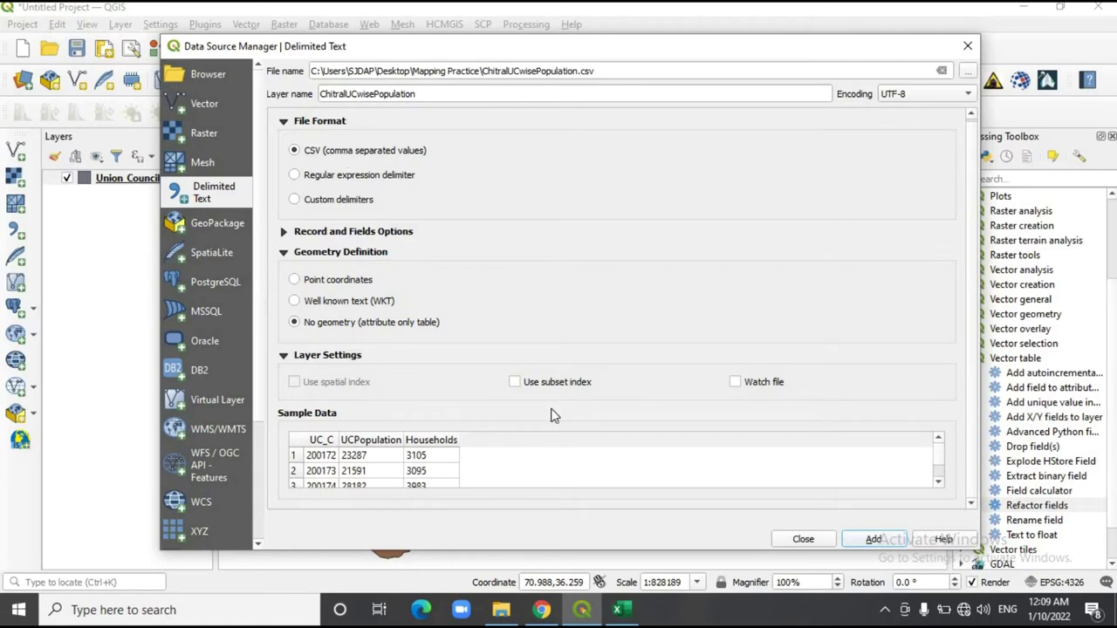
click(873, 540)
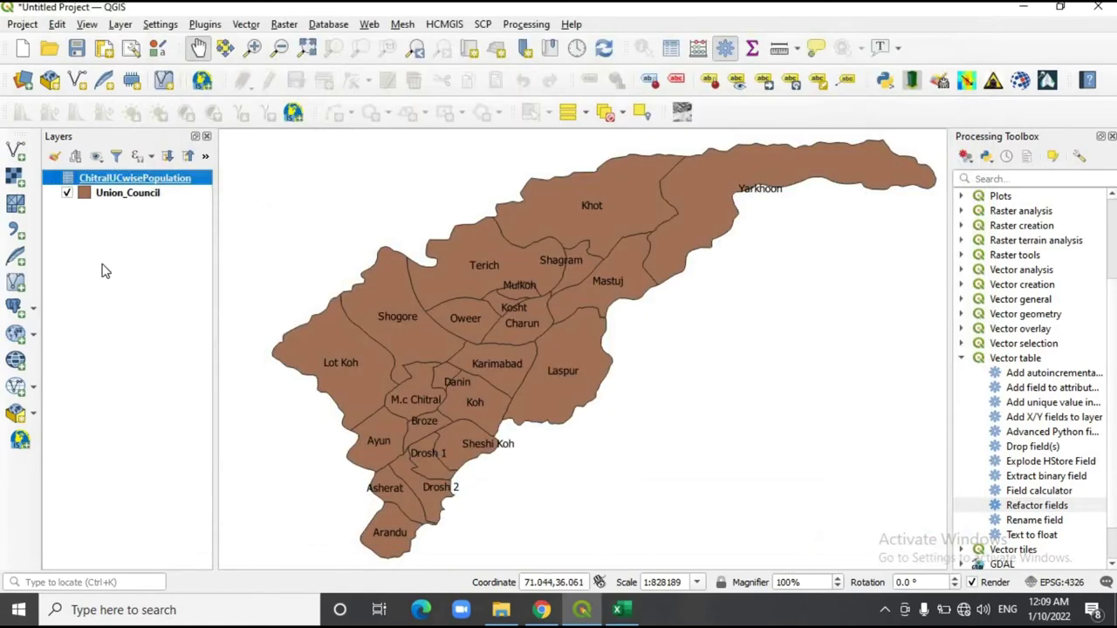
click(803, 540)
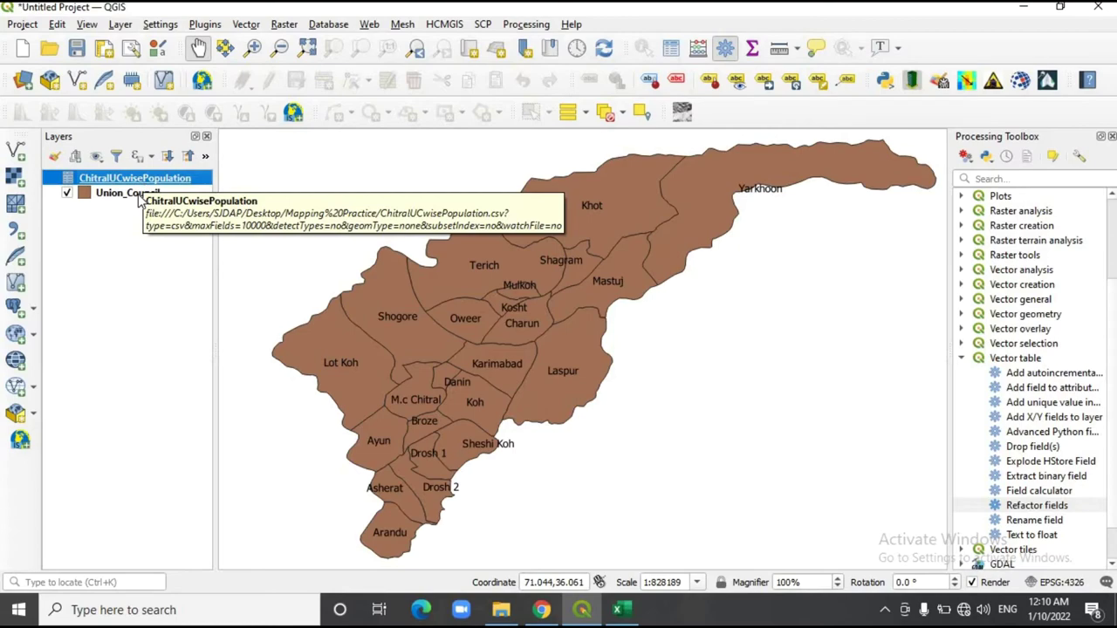
Examine the Union_Council attribute table's fields through Shape_Area for a population column and close the table.
right_click(137, 193)
click(264, 377)
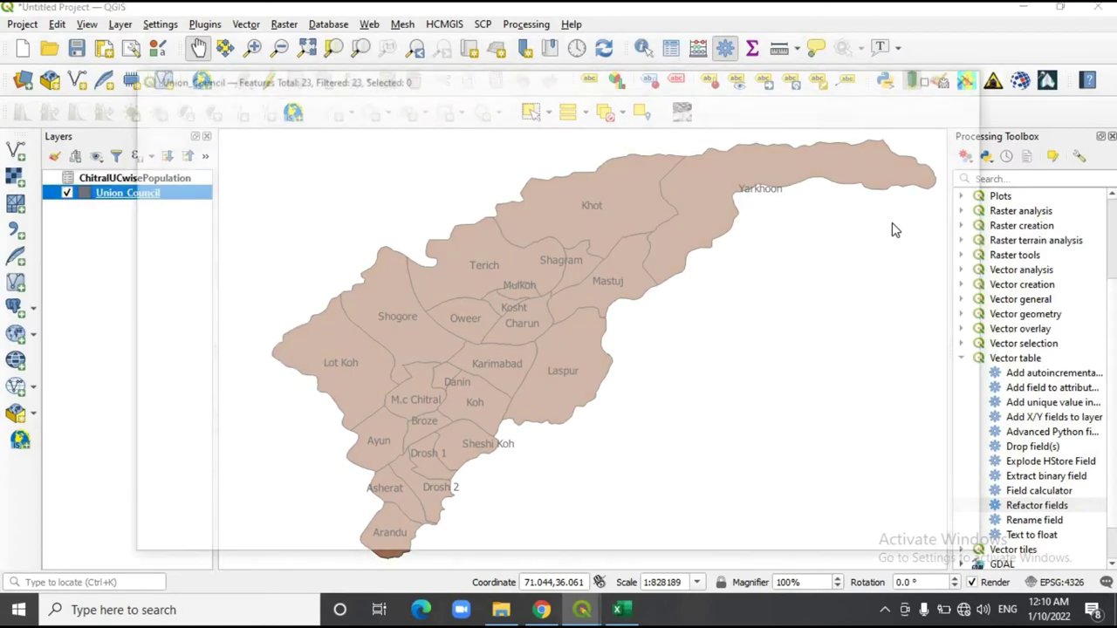
drag(484, 529, 917, 534)
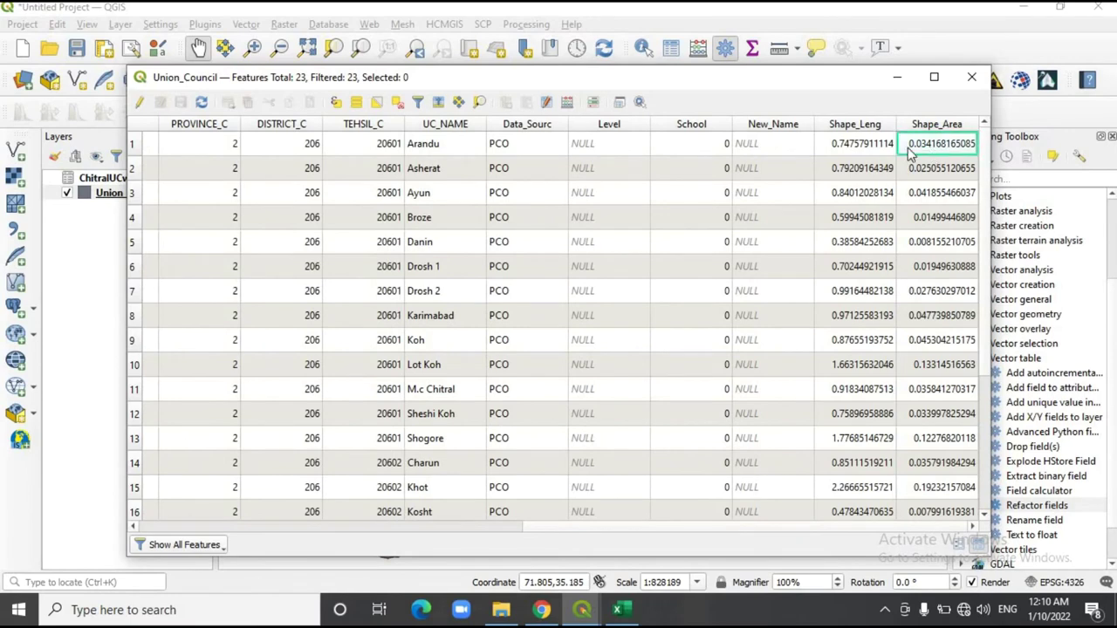
click(971, 77)
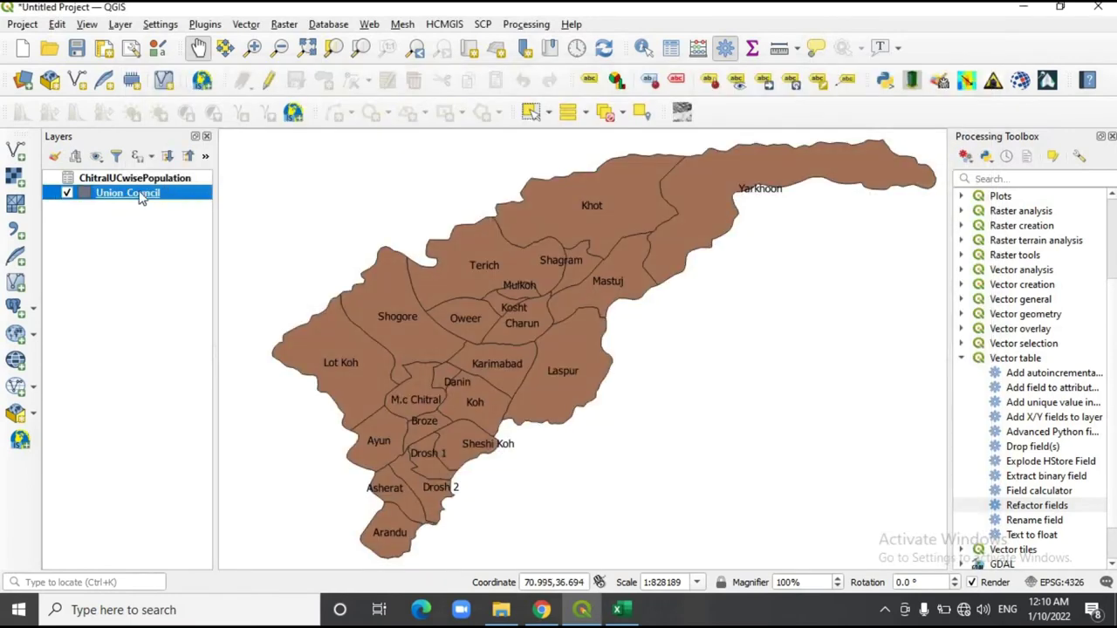
Open the ChitralUCwisePopulation layer's attribute table and examine its UC_C, UCPopulation and Households fields and their data types.
click(148, 179)
click(134, 195)
click(154, 180)
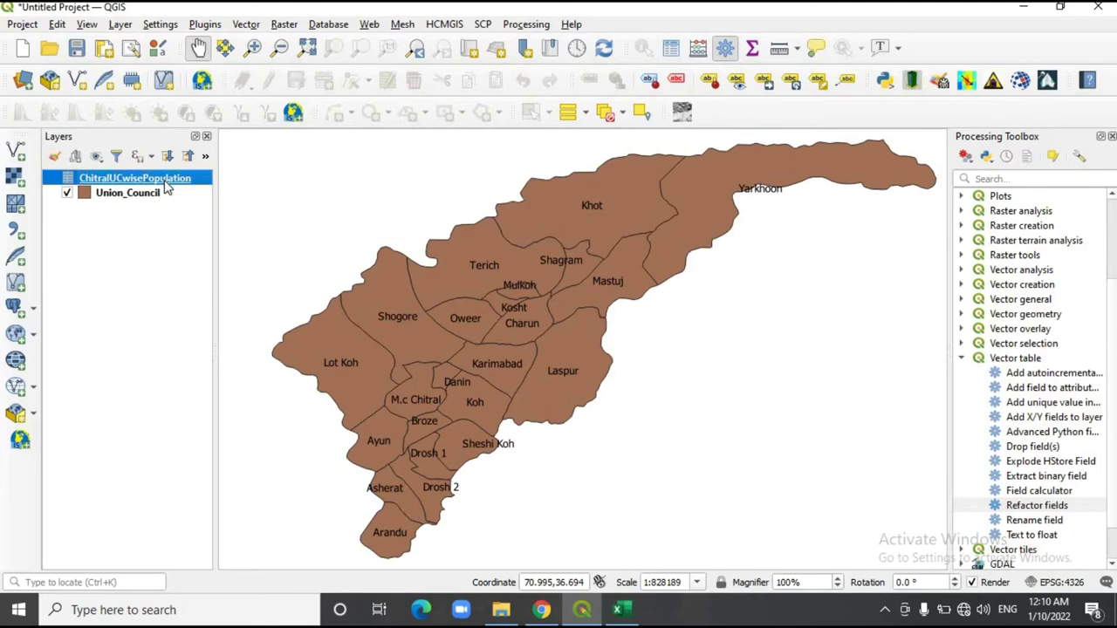
right_click(165, 182)
right_click(138, 180)
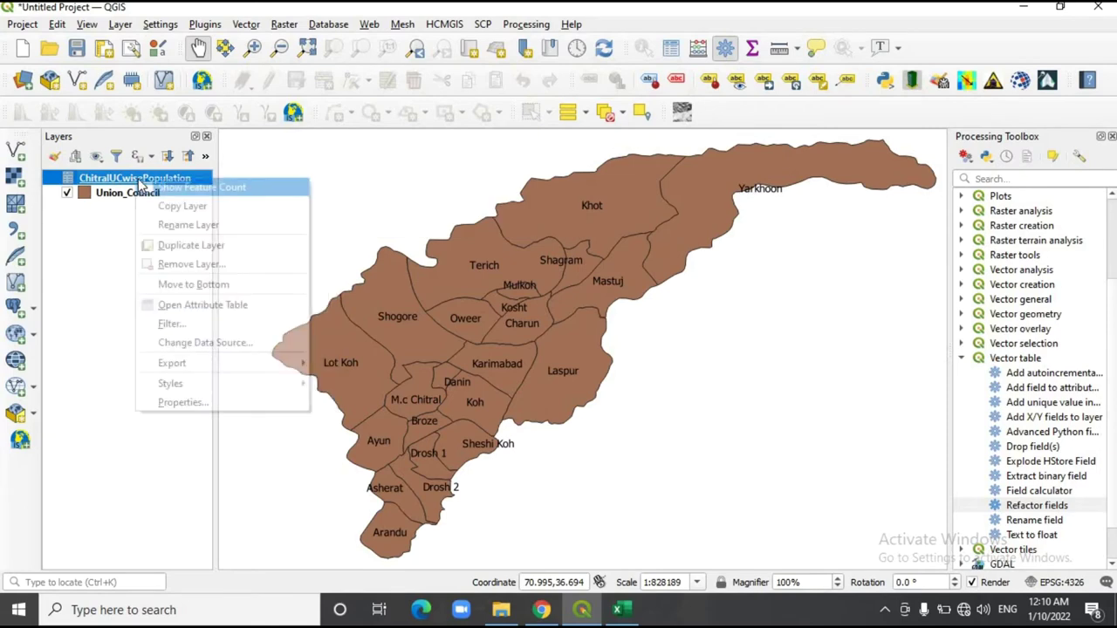
click(118, 186)
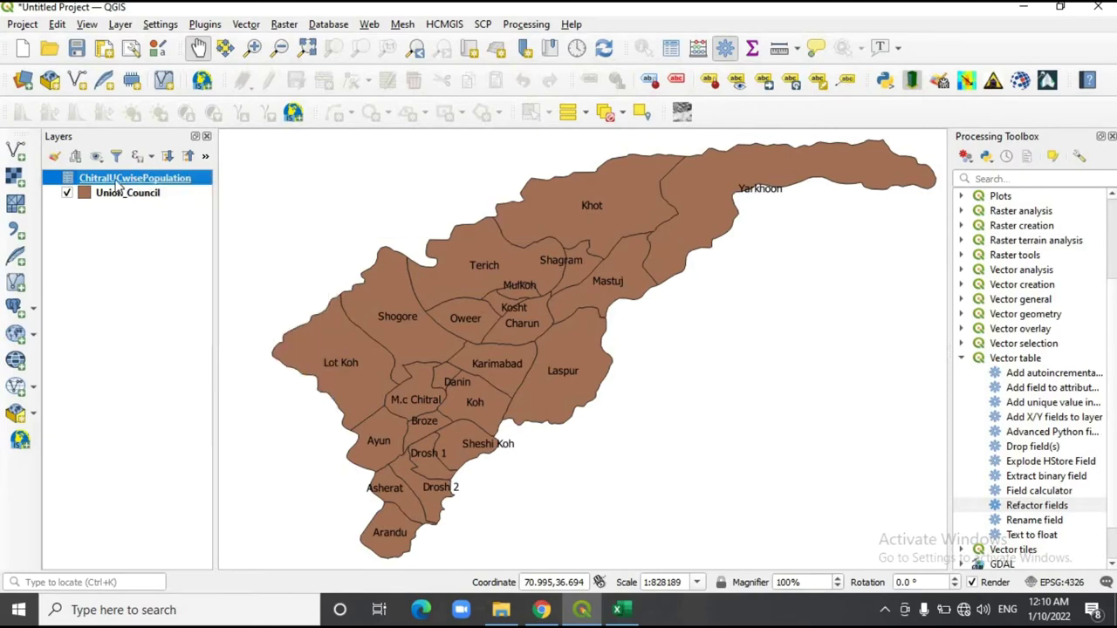
right_click(164, 182)
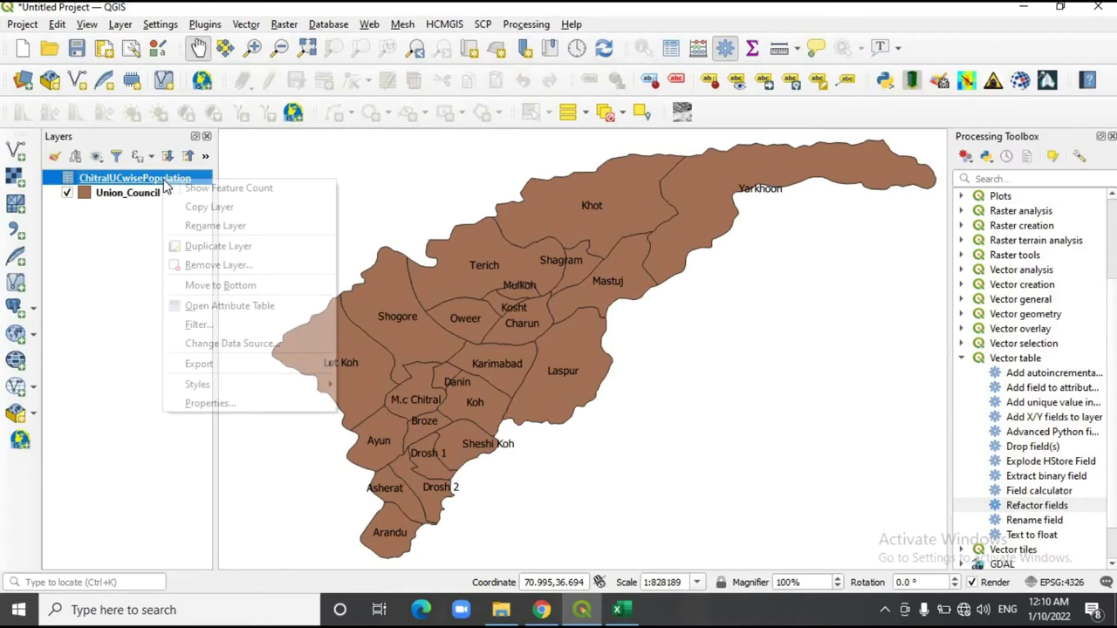
click(256, 311)
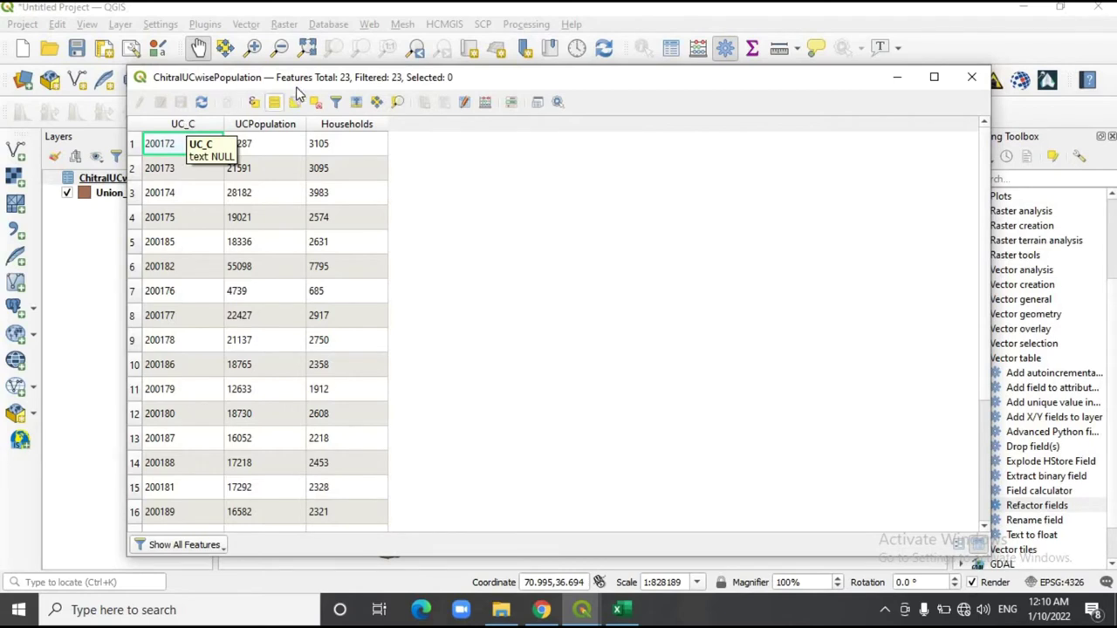
drag(360, 78, 430, 78)
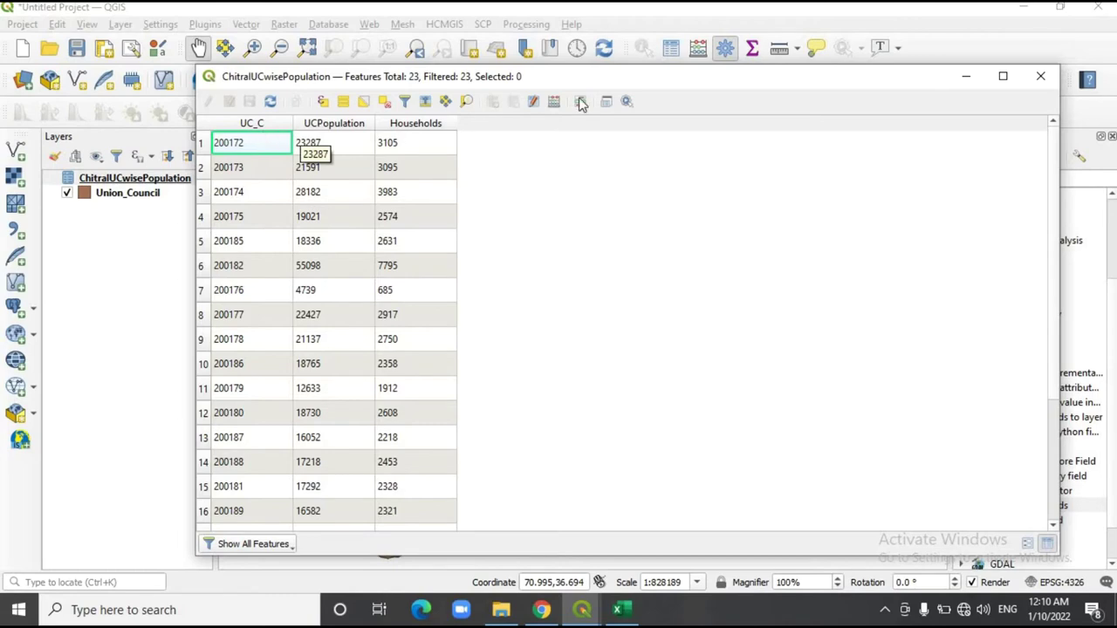
Close the population attribute table and open the Refactor fields tool from the toolbox's Vector table group for ChitralUCwisePopulation.
click(1041, 76)
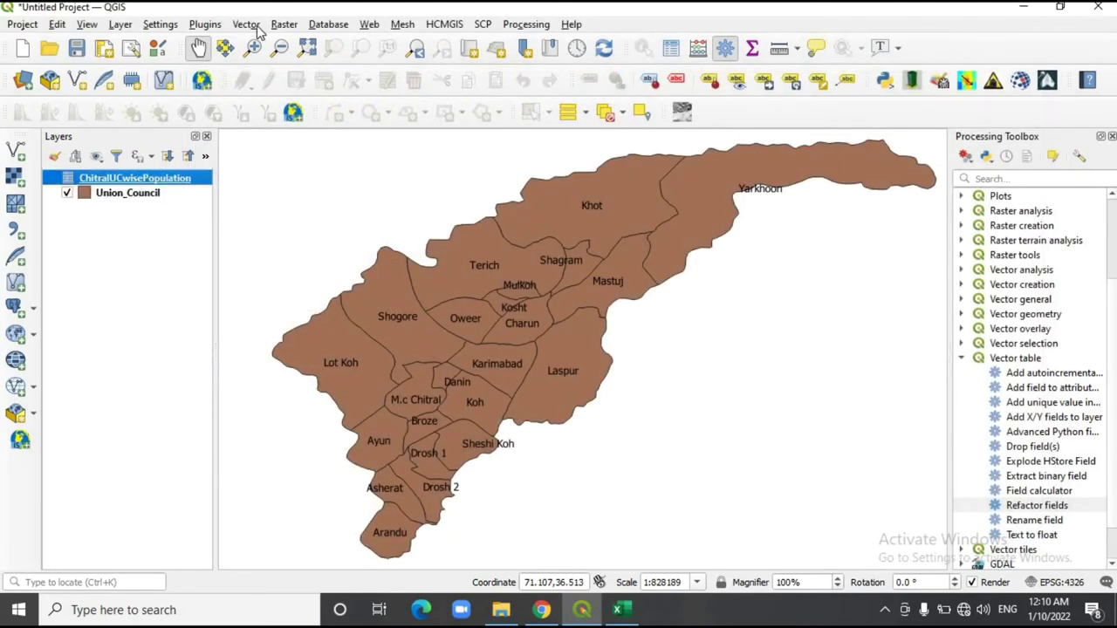
click(528, 26)
click(531, 41)
click(530, 26)
click(536, 42)
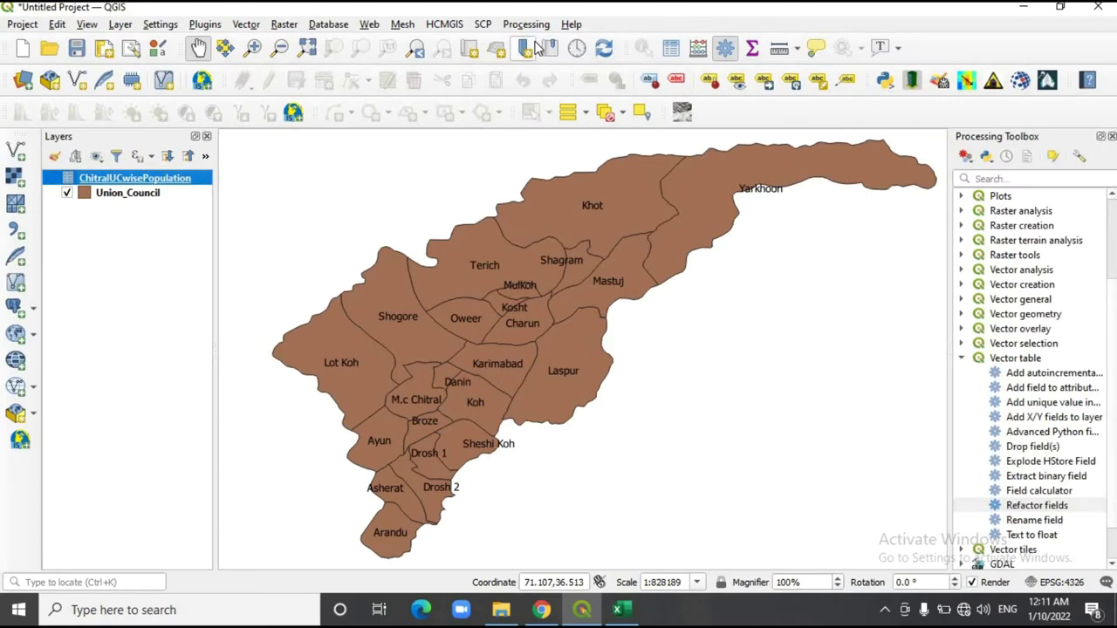
click(961, 358)
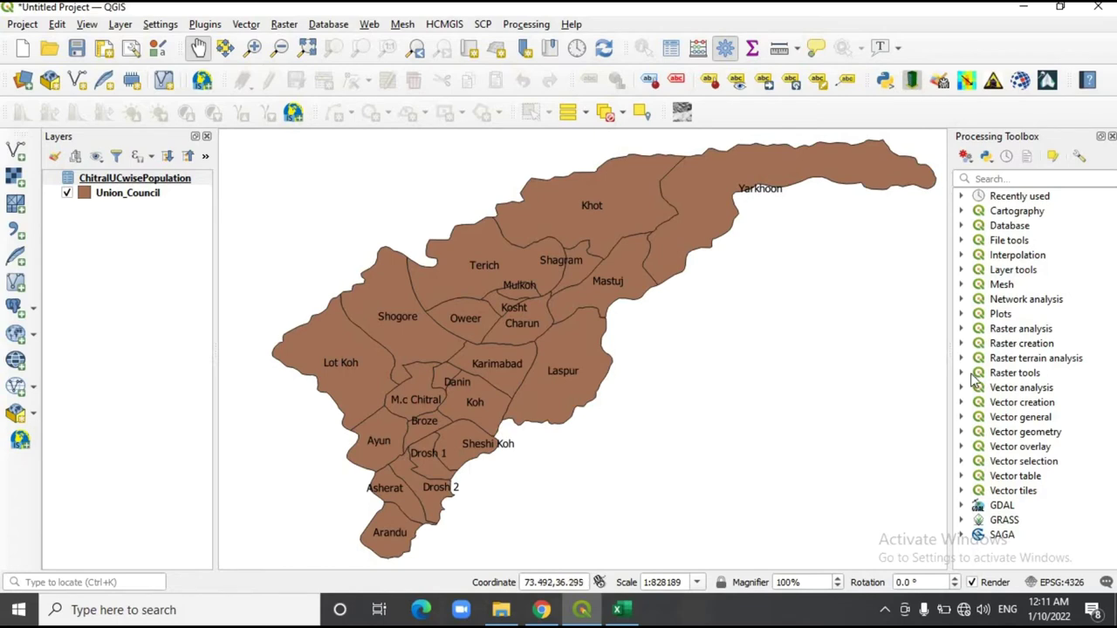
click(961, 477)
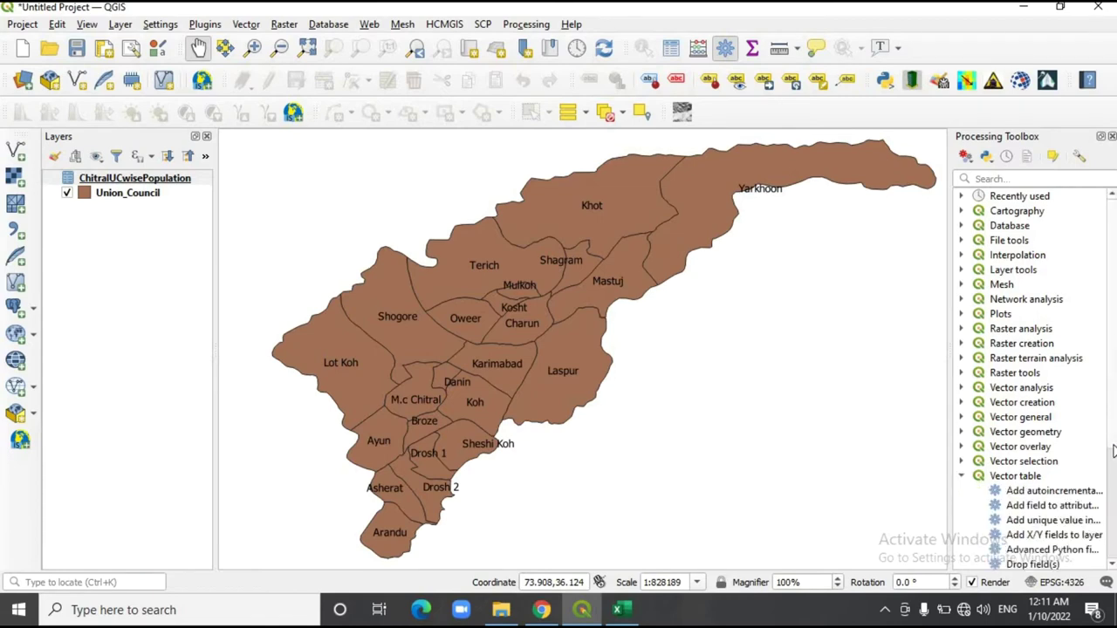
scroll(1030, 393, down, 3)
click(1036, 478)
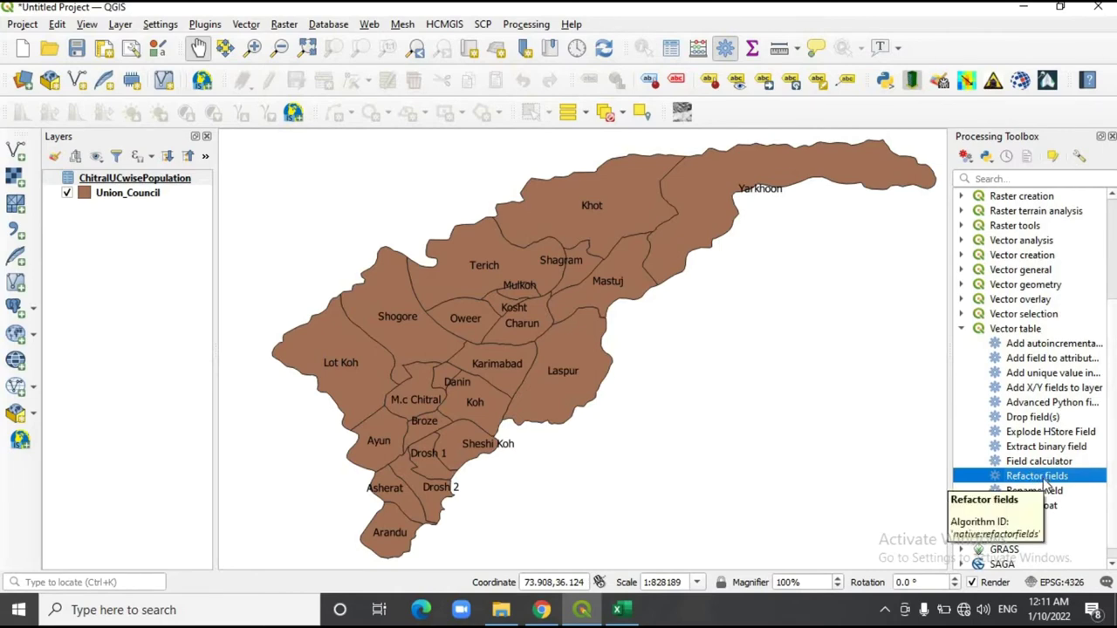
double_click(1039, 476)
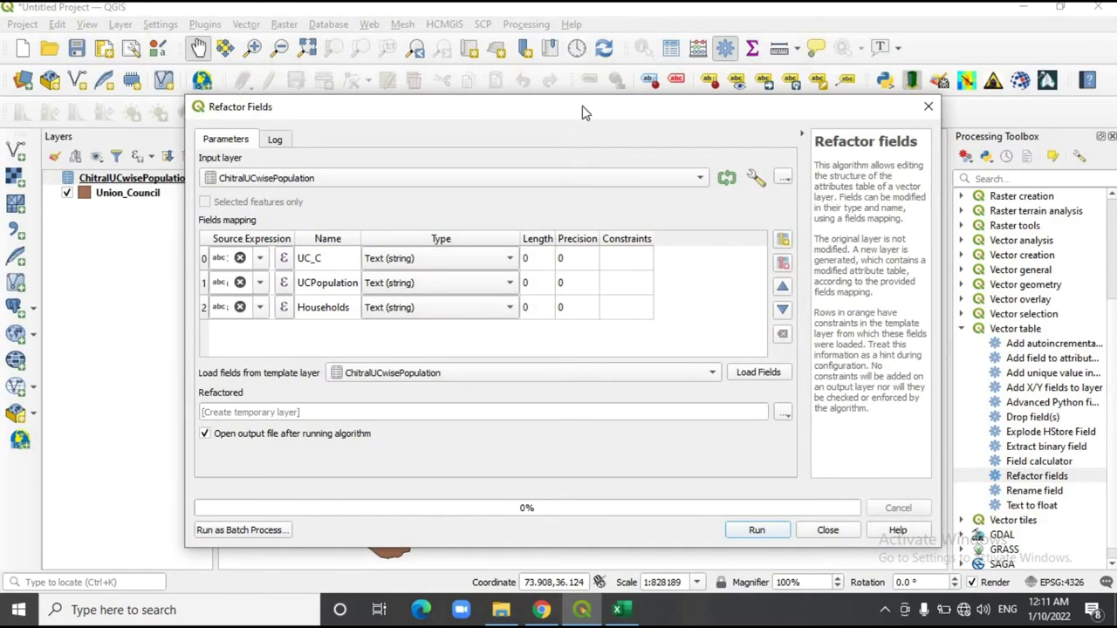
drag(582, 105, 600, 108)
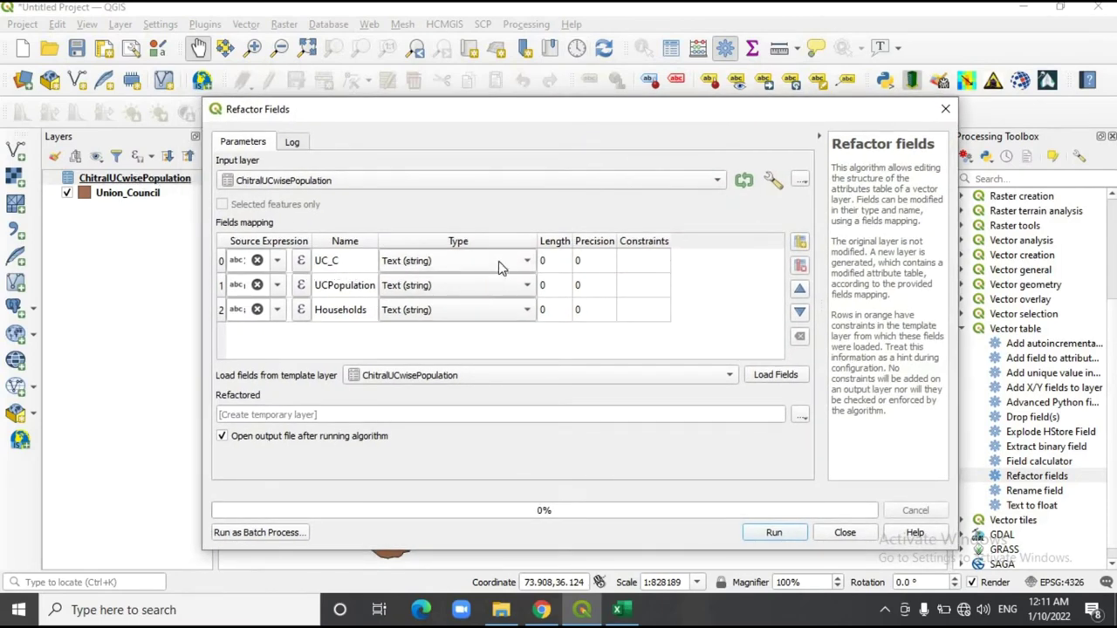
Set the types of the UC_C and UCPopulation fields to Whole number (integer - 64bit) in the fields mapping.
click(339, 264)
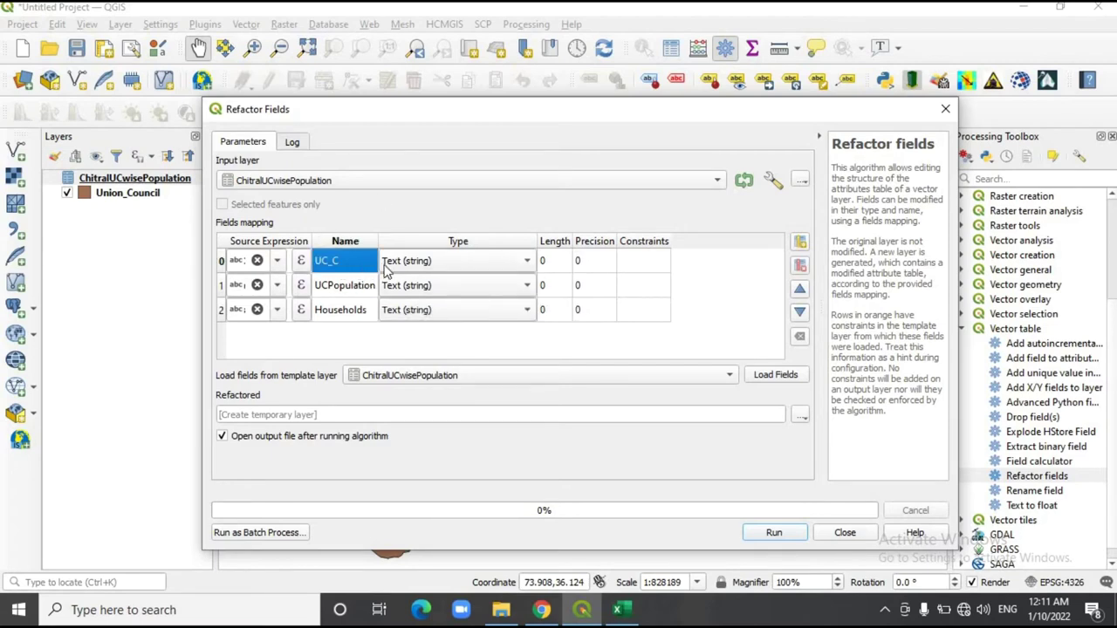
click(446, 261)
click(445, 262)
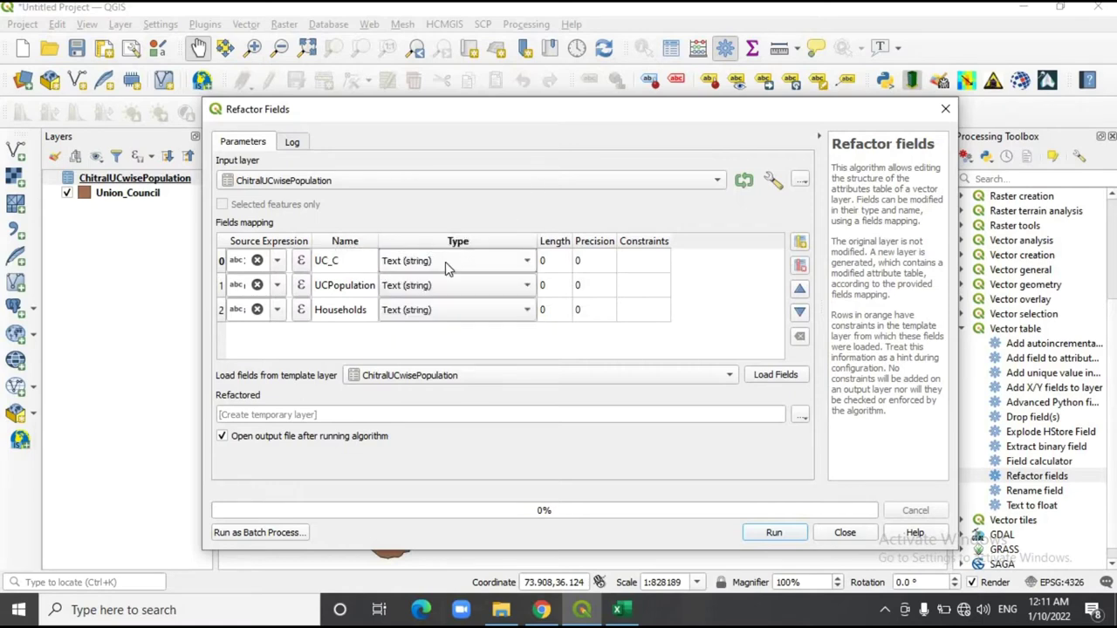
click(527, 263)
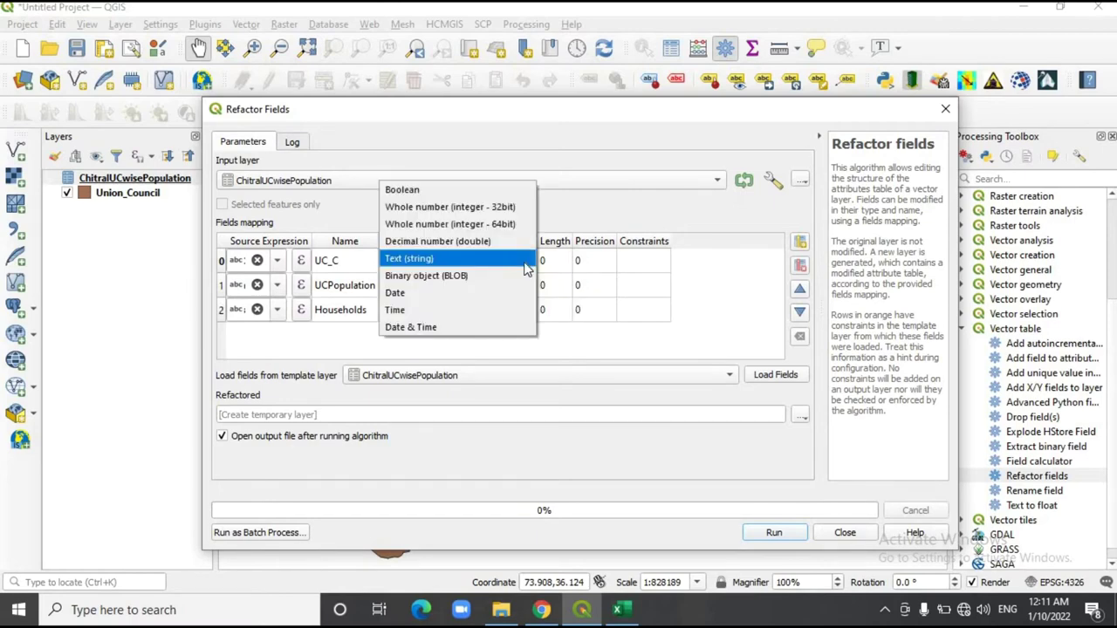
click(496, 226)
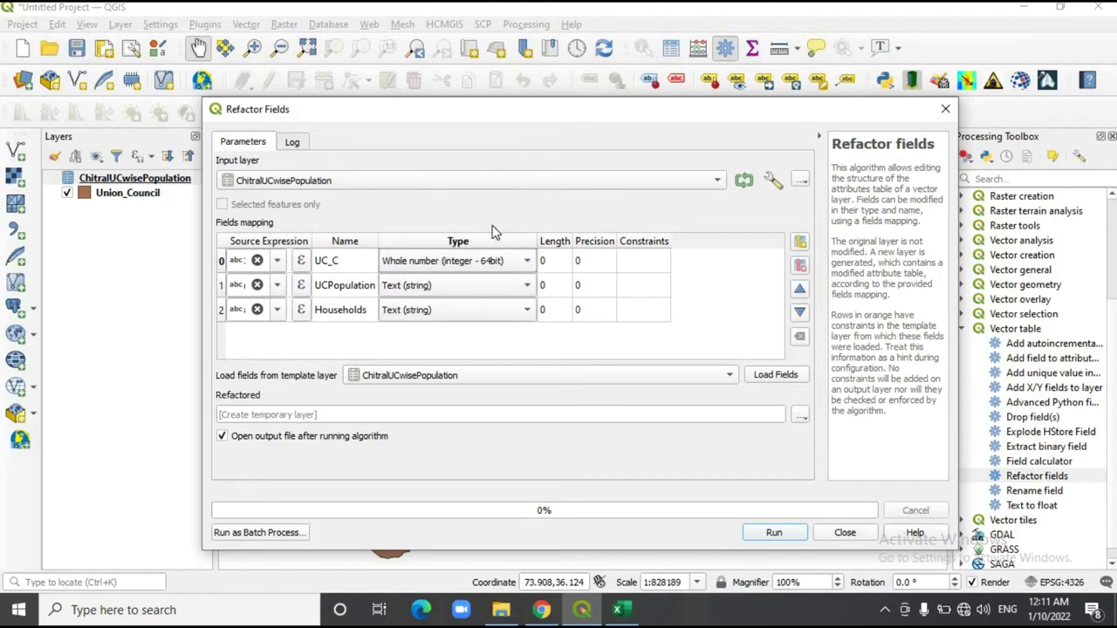
click(485, 288)
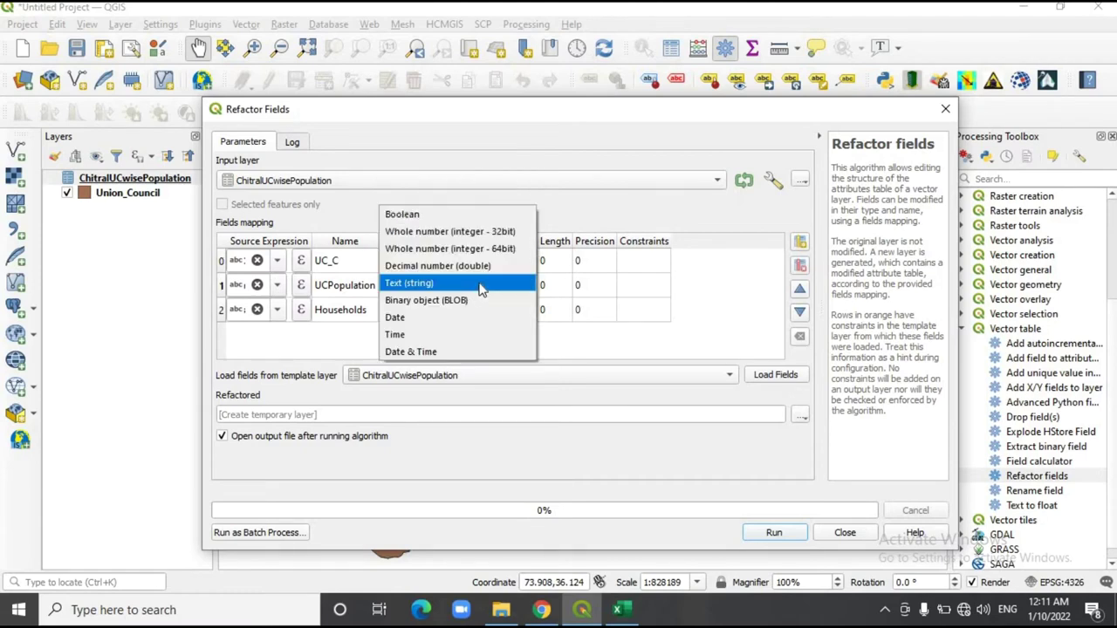
click(497, 251)
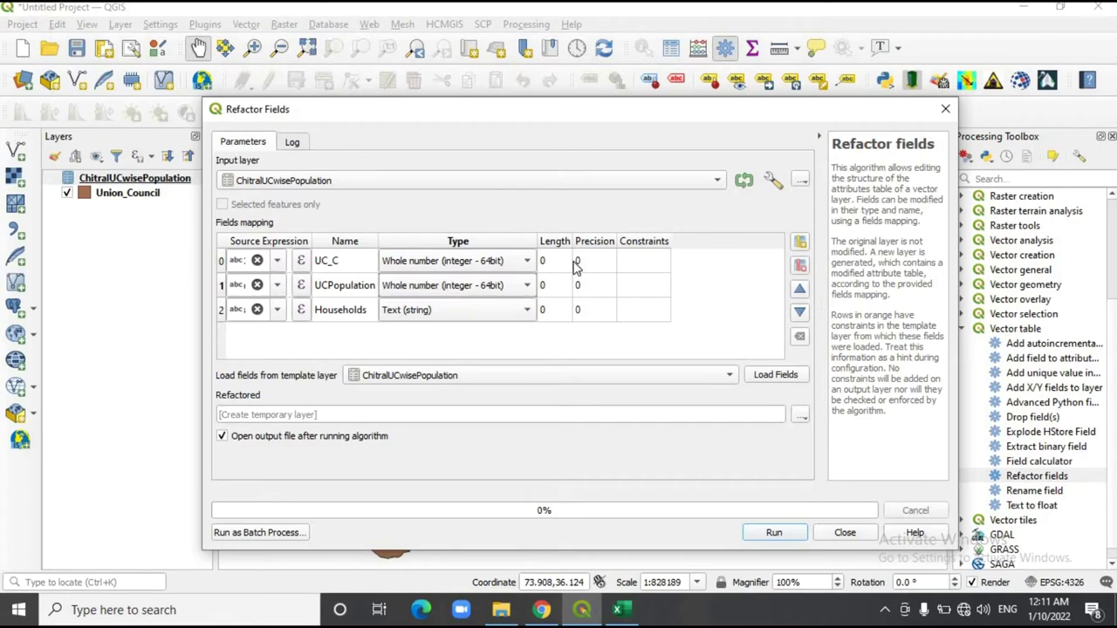
Set the UC_C field's length to 9 and keep its type as Whole number (integer - 64bit).
click(555, 264)
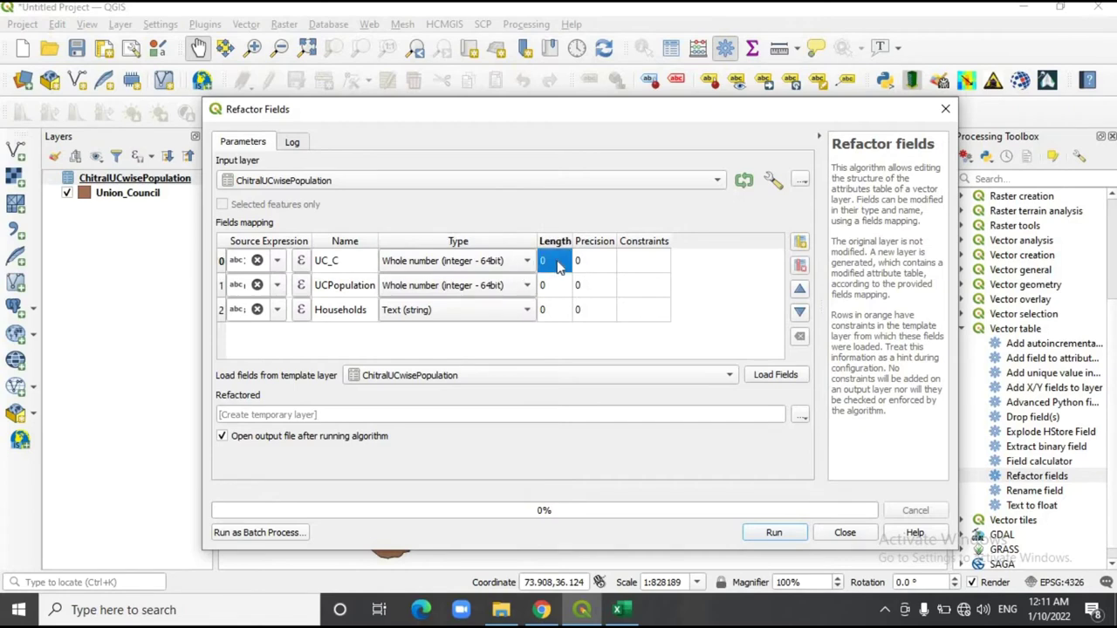
double_click(558, 262)
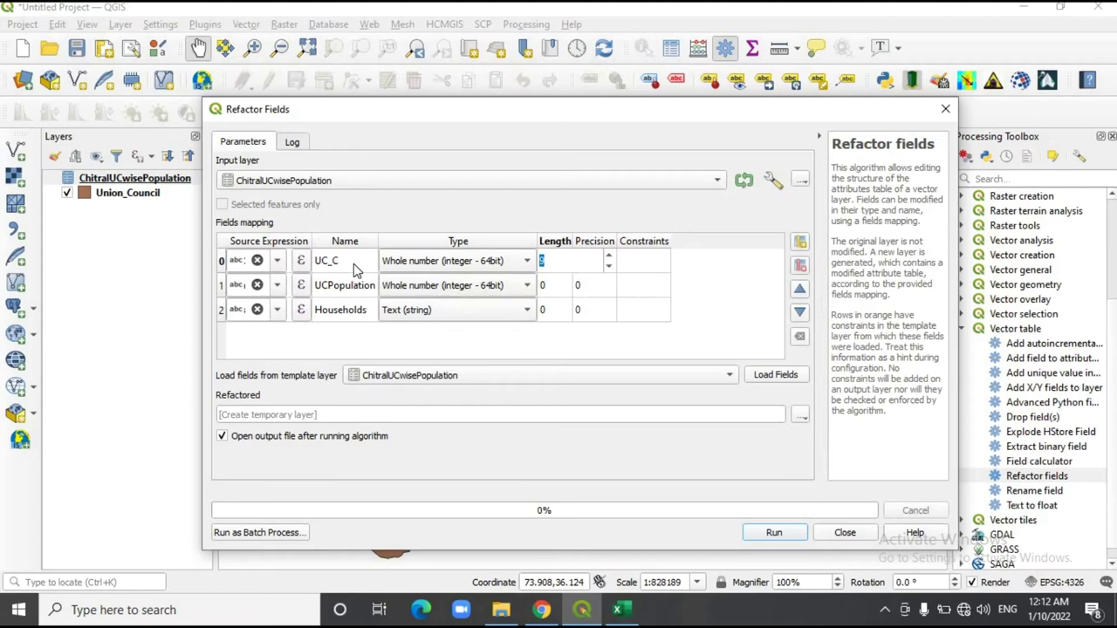
click(456, 264)
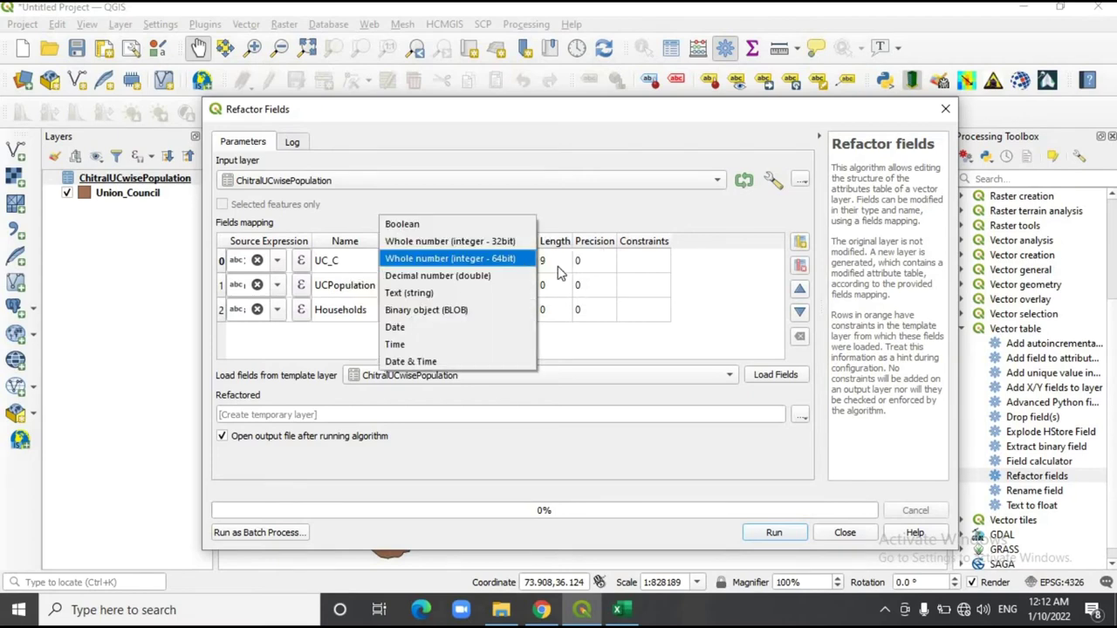
click(580, 236)
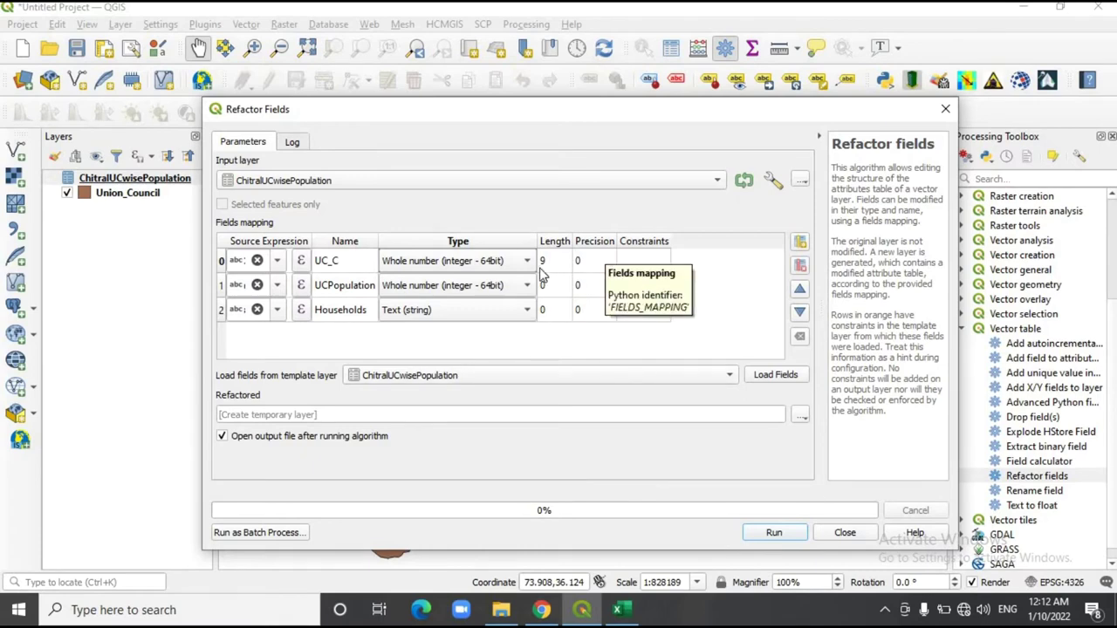
click(476, 262)
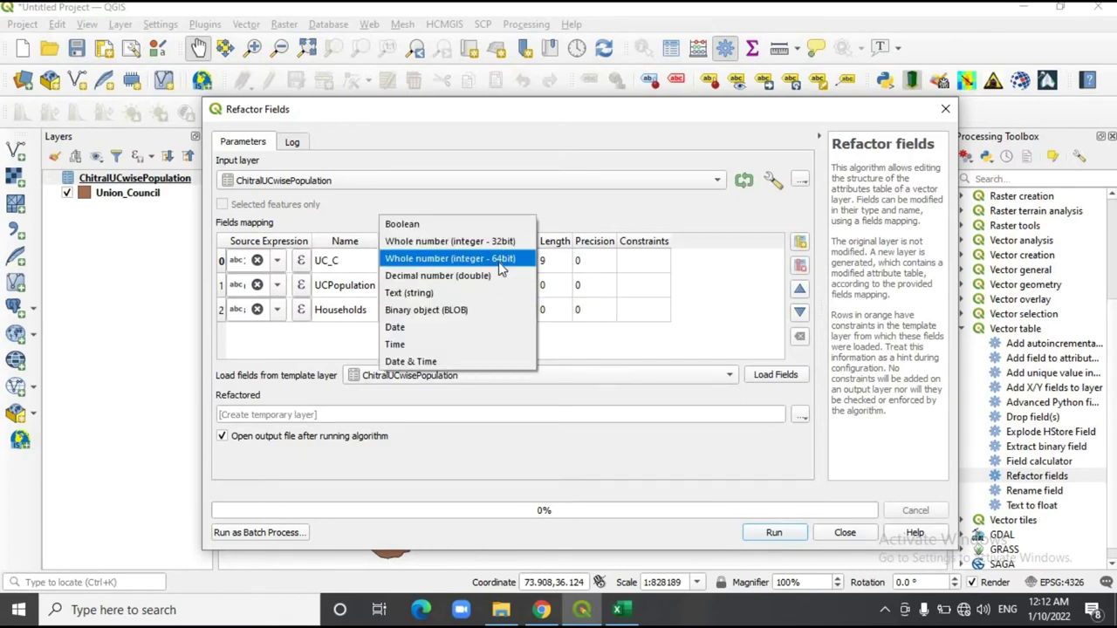
click(502, 261)
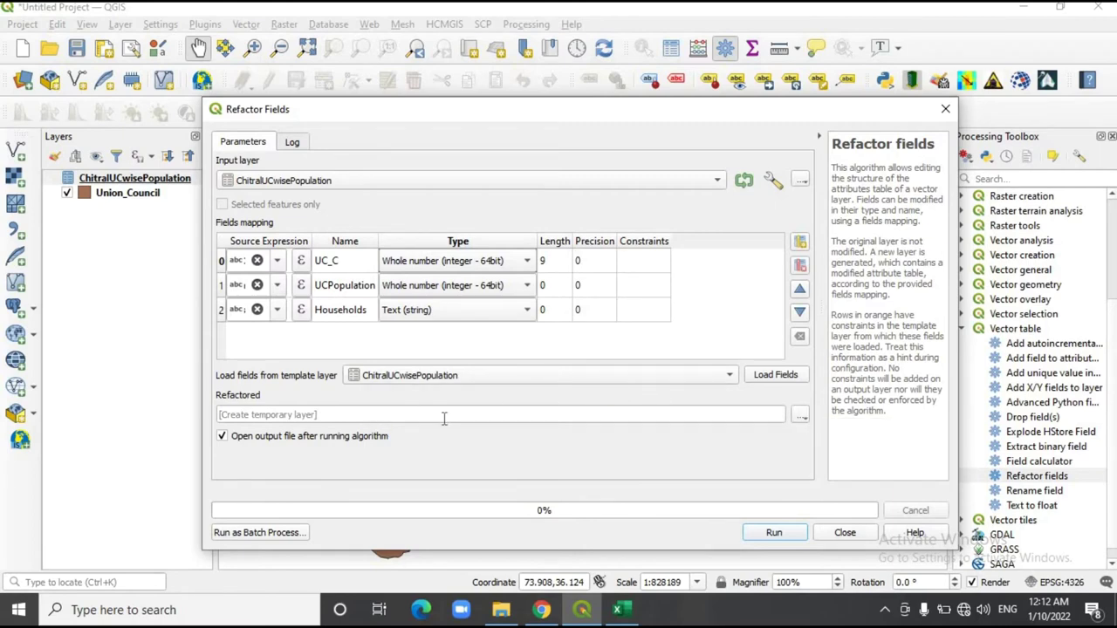
Run Refactor Fields with the output kept as a temporary layer and close the dialog.
click(670, 415)
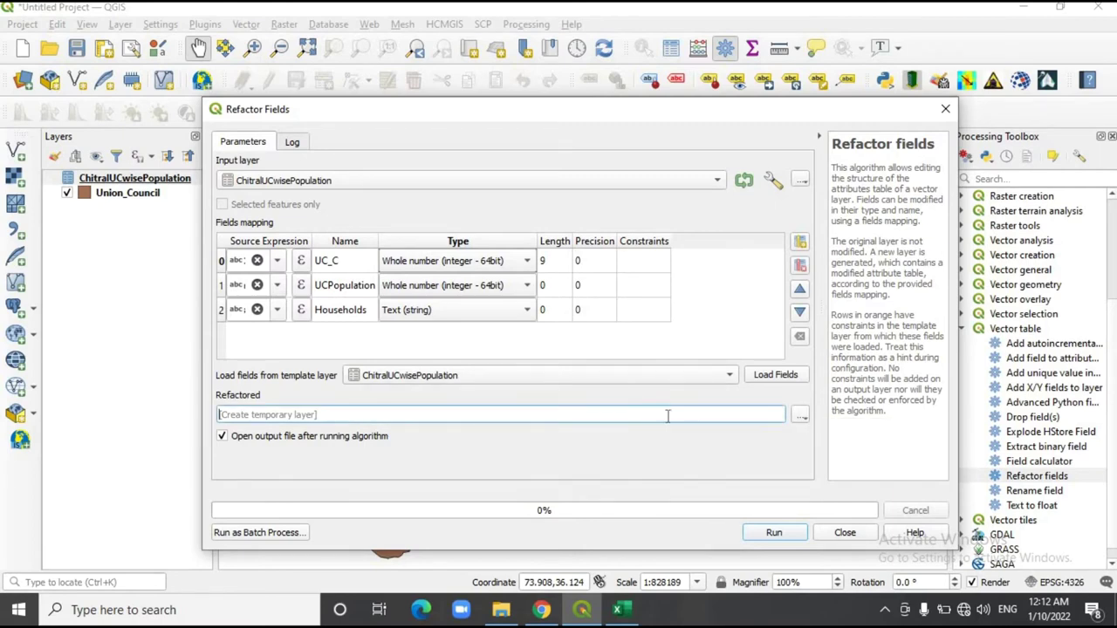
click(802, 417)
click(782, 422)
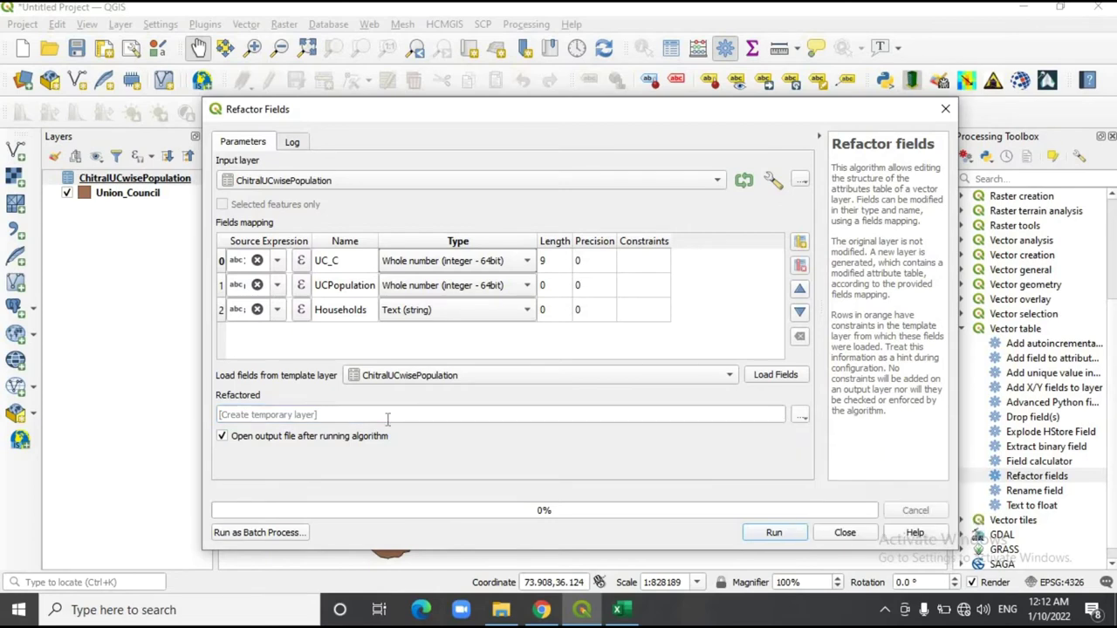
click(332, 416)
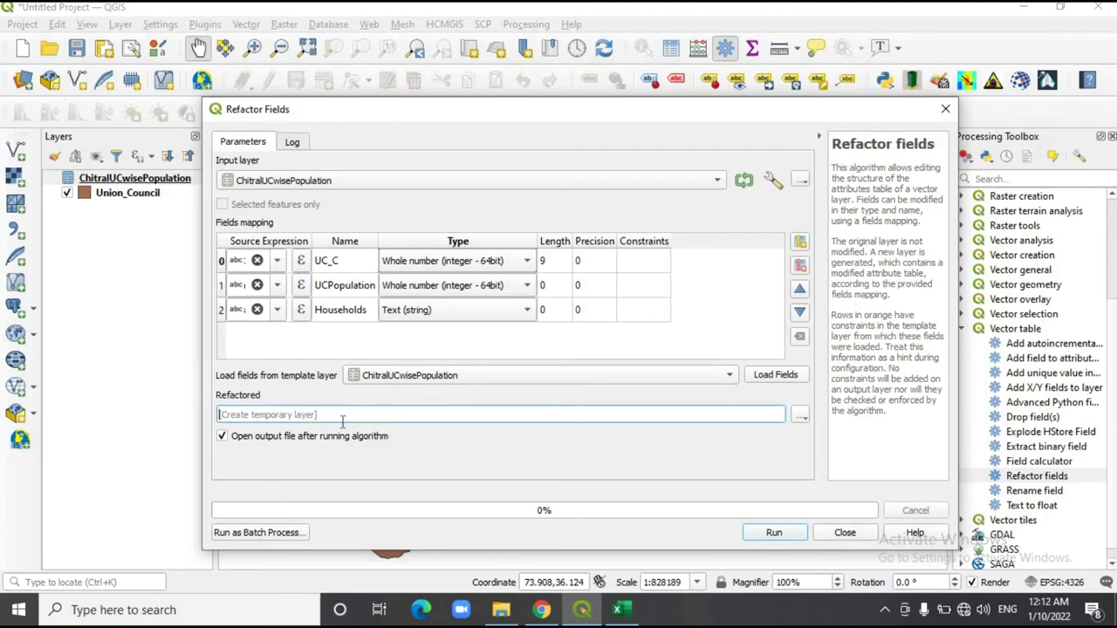
click(801, 416)
click(846, 434)
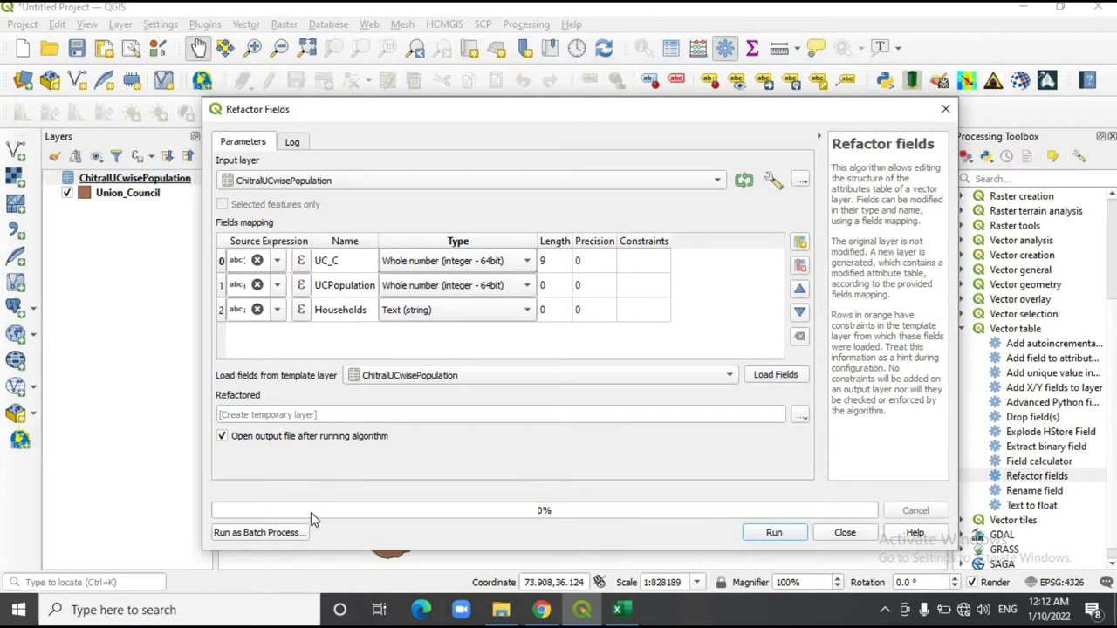
click(781, 533)
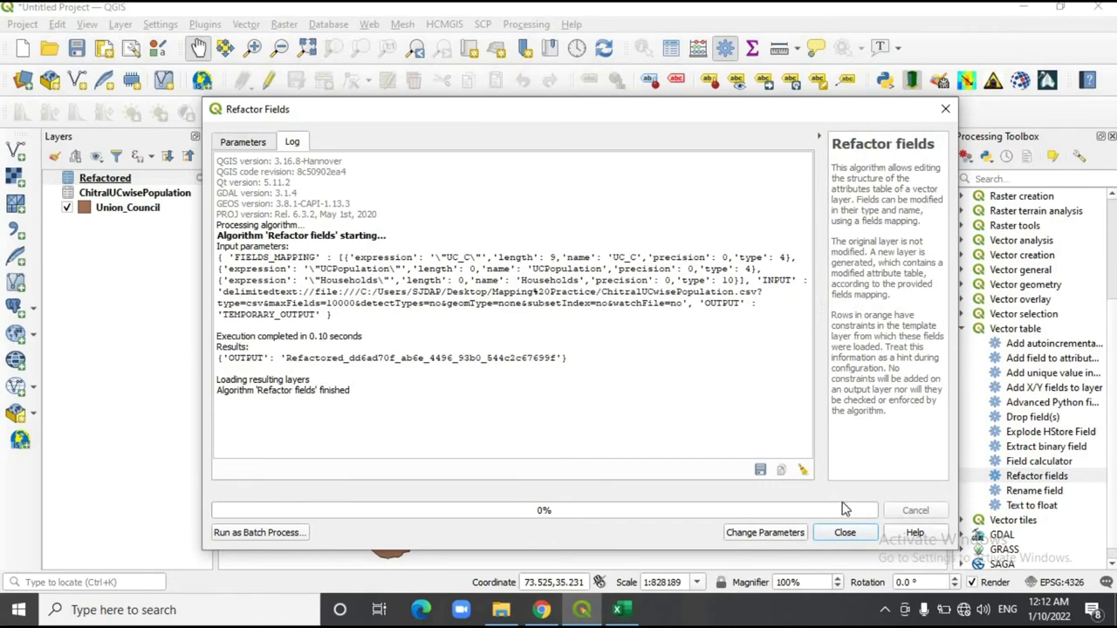
click(845, 533)
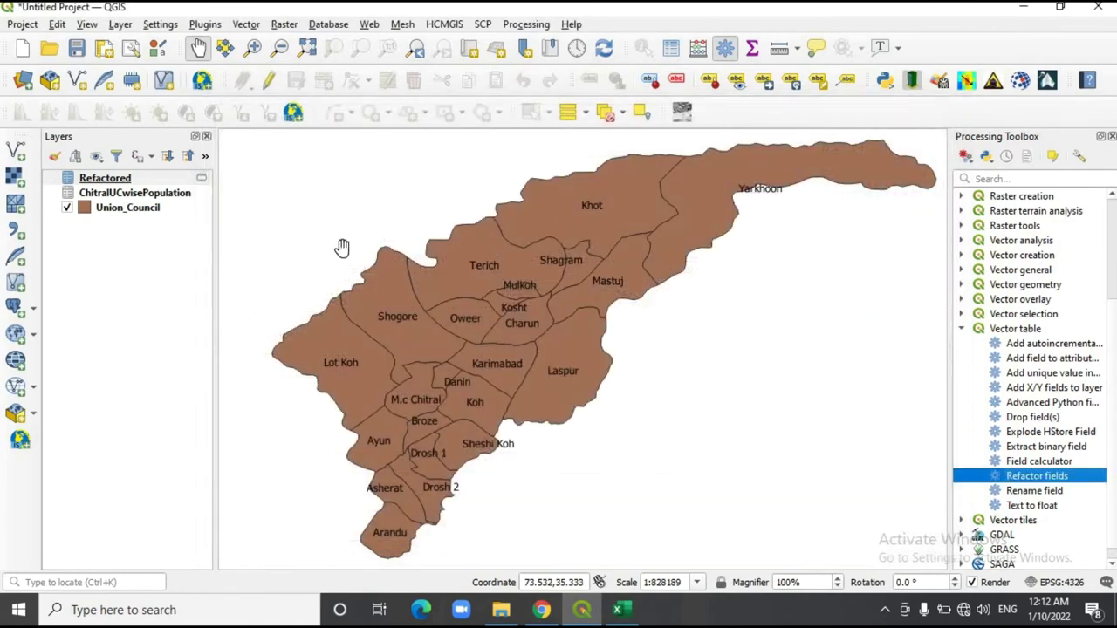
Open the Refactored layer's attribute table, check the data type of its UC_C field and close the table.
right_click(147, 178)
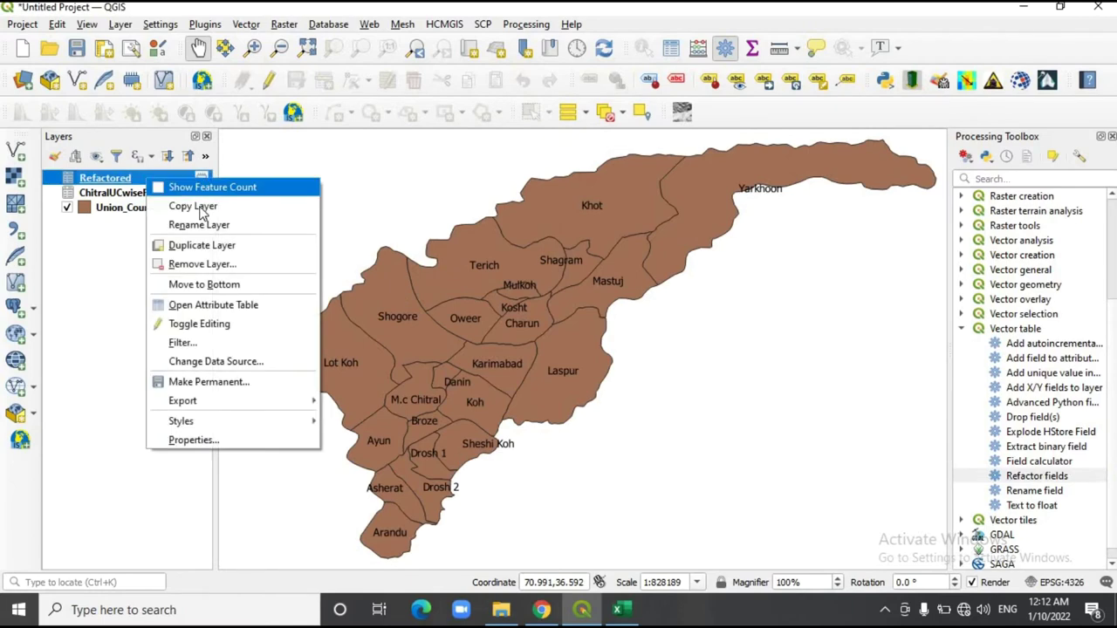
click(264, 311)
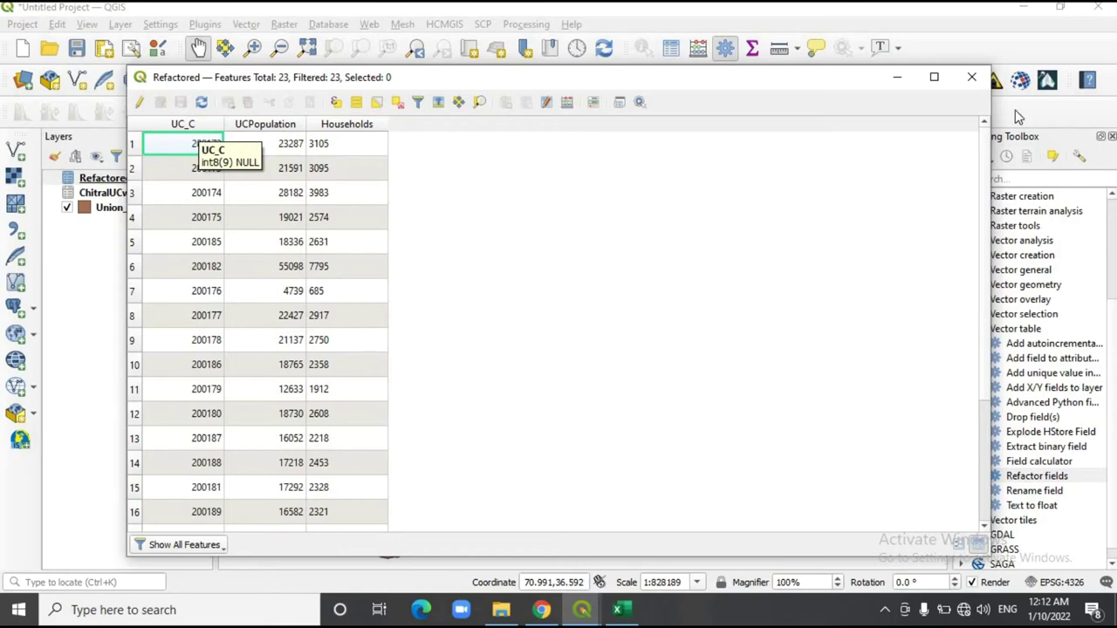
click(972, 77)
Open the Union_Council attribute table, sort it by UC and by UC_C, check the UC_C data type and close it.
click(147, 209)
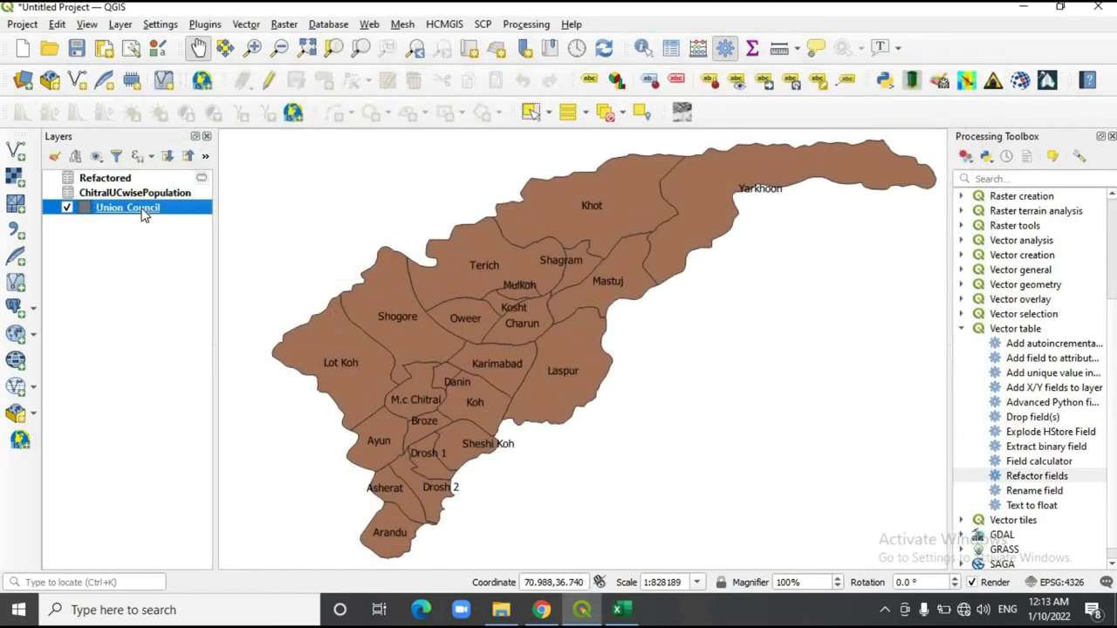
right_click(144, 208)
click(358, 245)
key(F6)
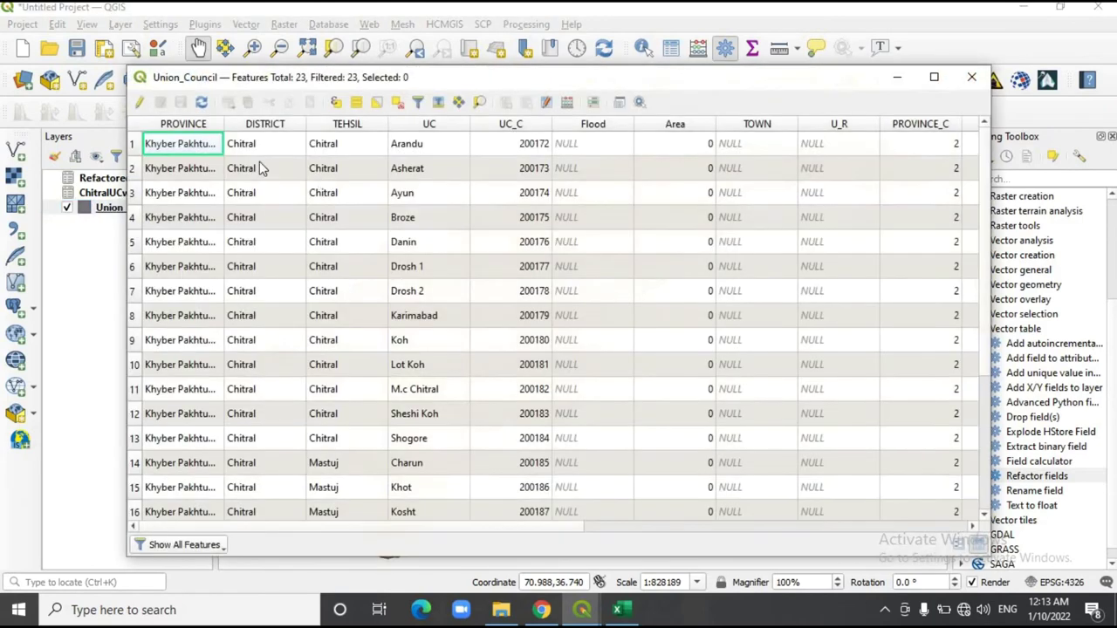
click(419, 130)
click(429, 131)
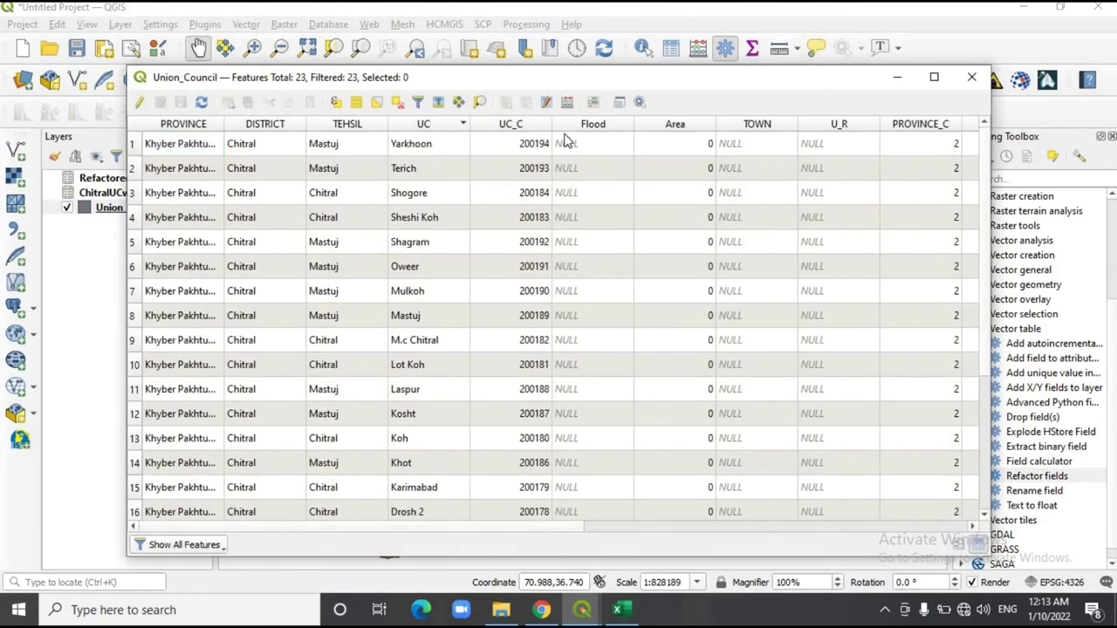
click(537, 129)
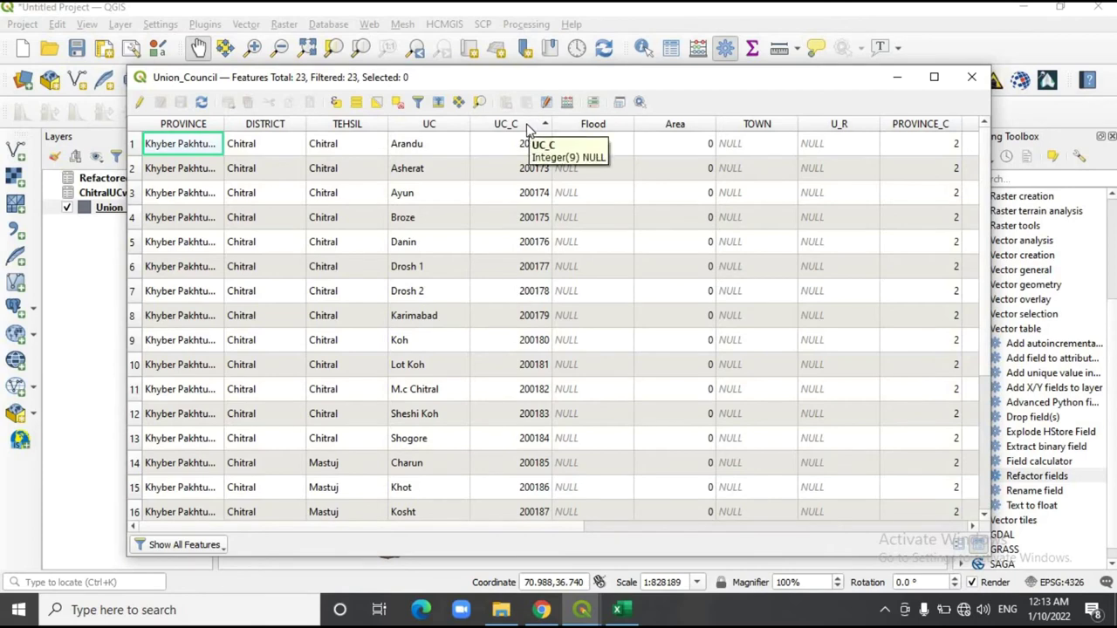
click(971, 77)
Remove the original ChitralUCwisePopulation layer from the project and select the Union_Council layer.
click(160, 195)
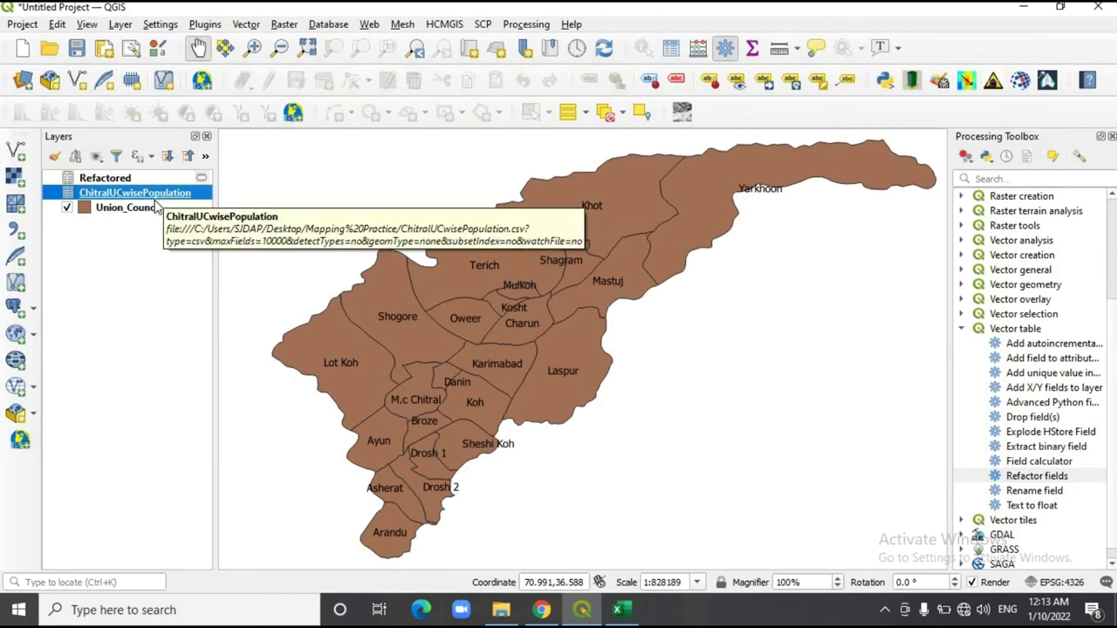
right_click(157, 205)
key(Escape)
right_click(148, 194)
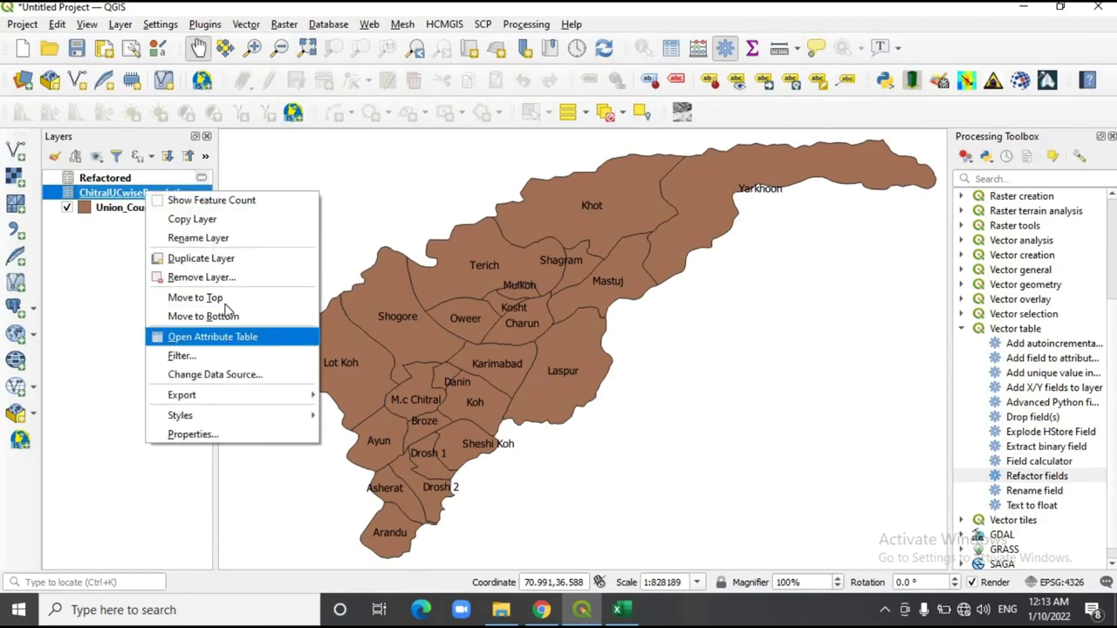
click(246, 277)
click(528, 321)
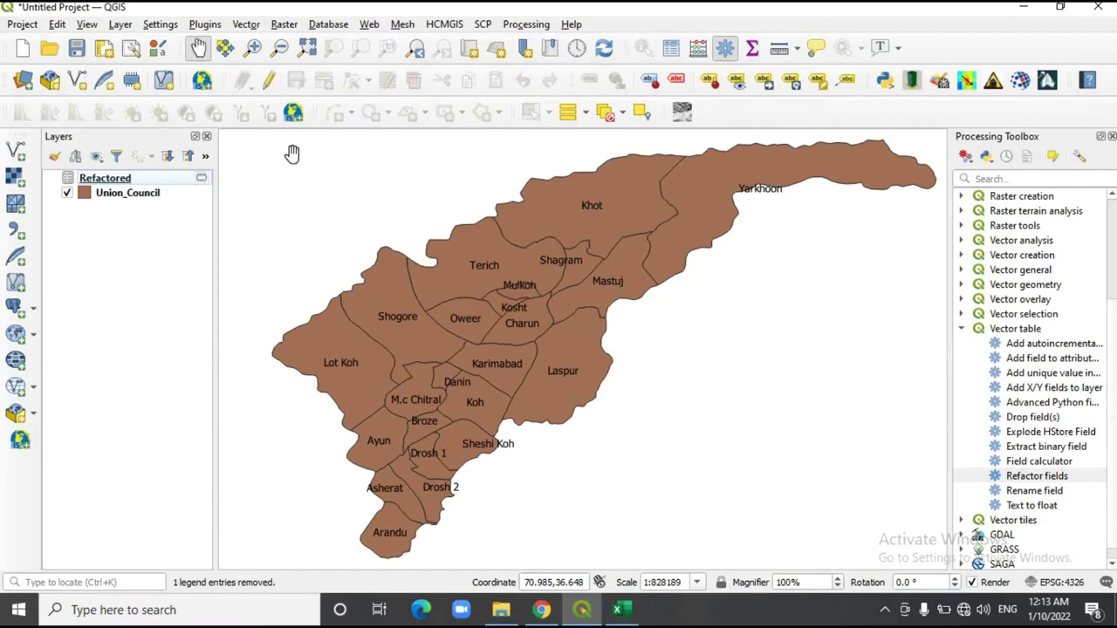
click(148, 199)
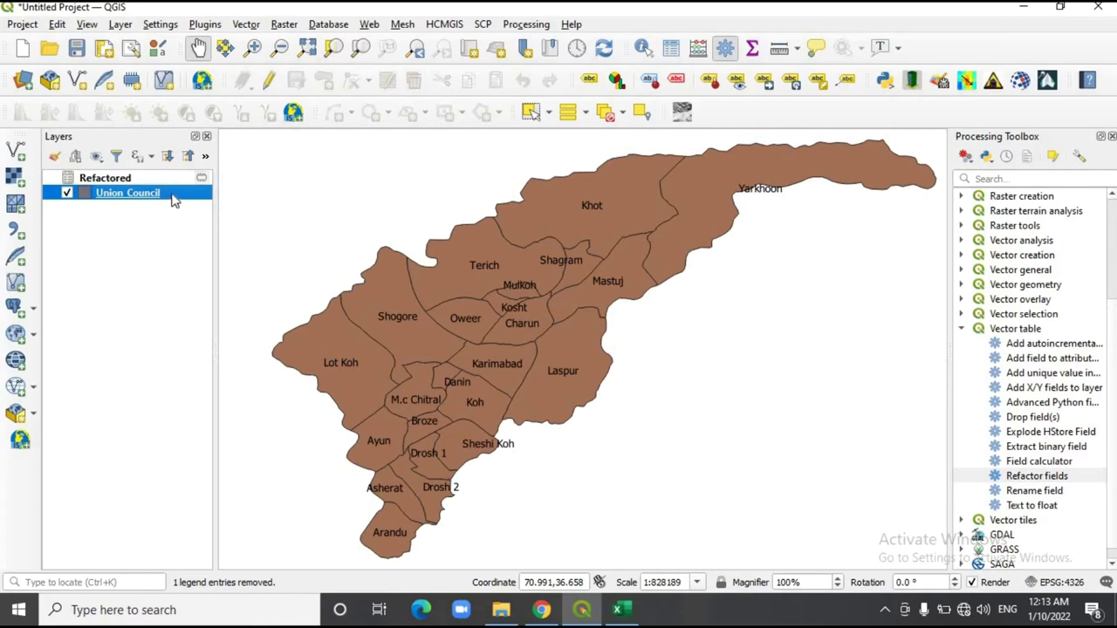
Open the Refactored layer's attribute table, review its UC_C and UCPopulation columns and close the table.
click(113, 179)
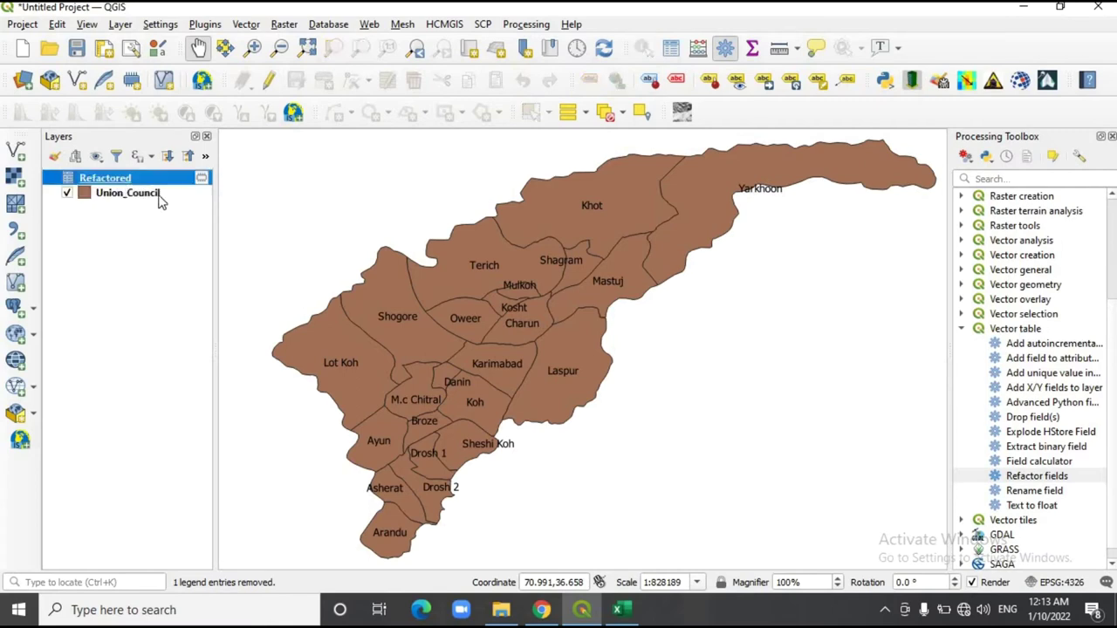
click(150, 195)
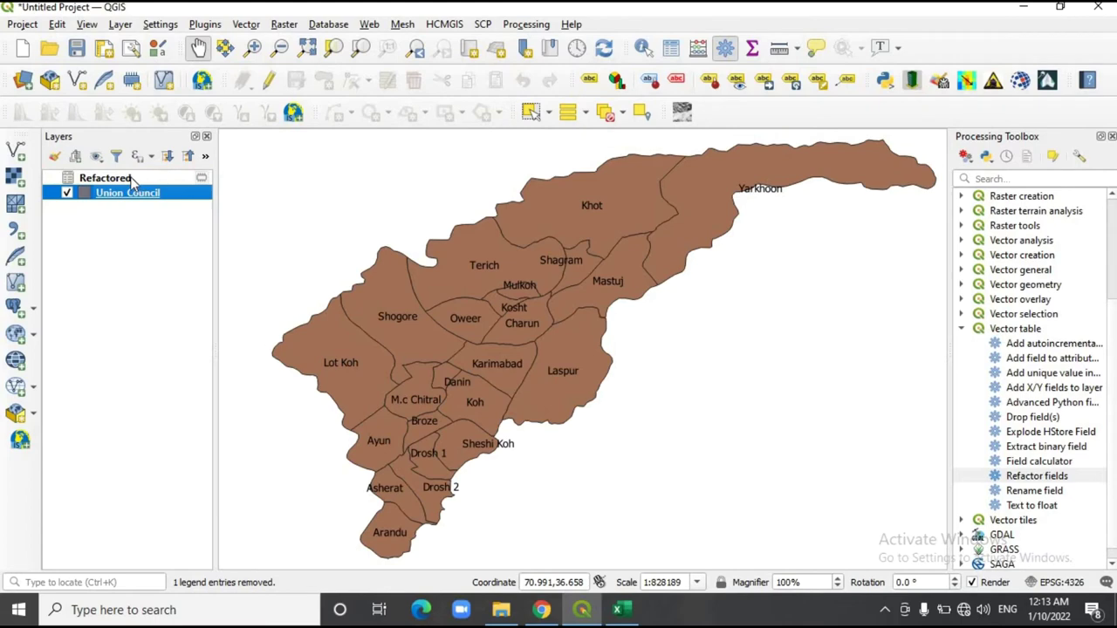
click(133, 180)
click(148, 200)
click(118, 180)
right_click(115, 178)
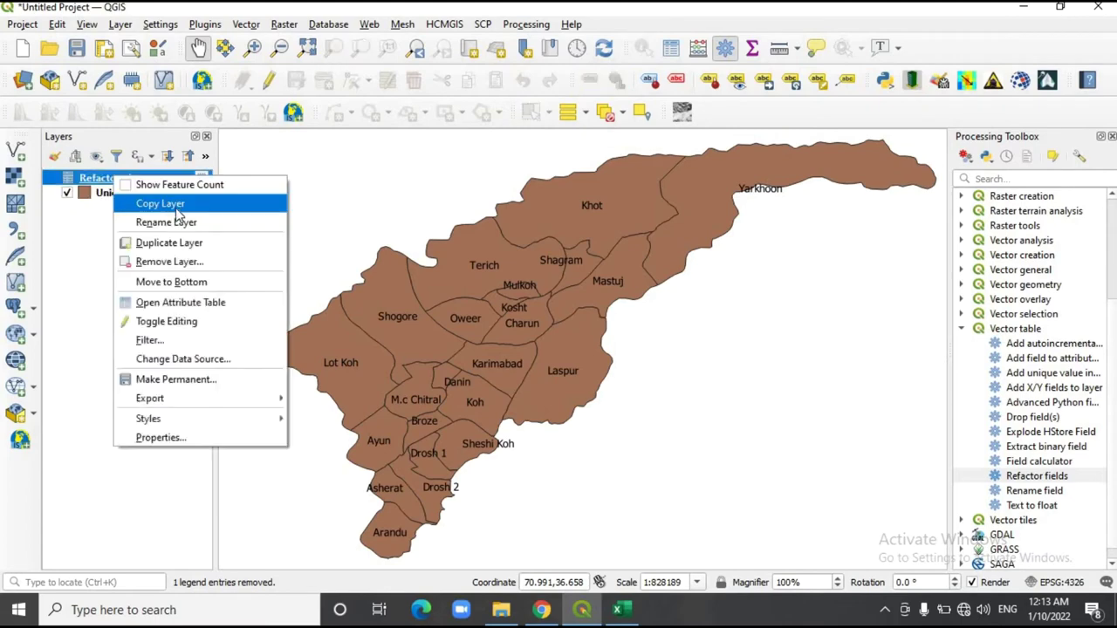
click(224, 305)
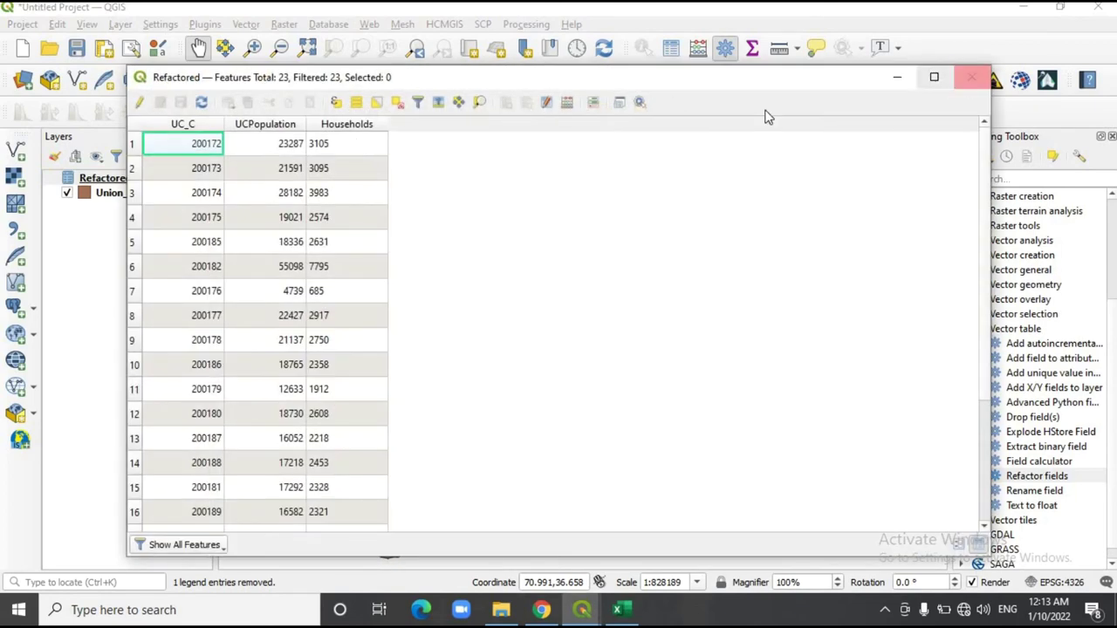
click(270, 144)
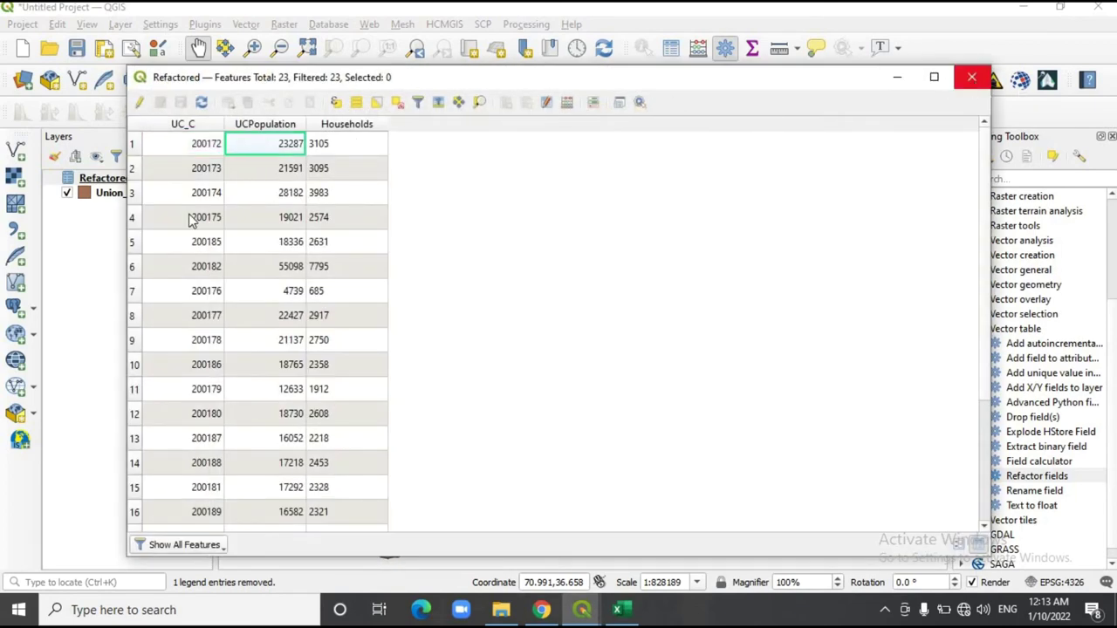
key(Escape)
Open the Union_Council attribute table, review the UC_C column and the remaining fields, and close the table.
click(163, 193)
right_click(162, 192)
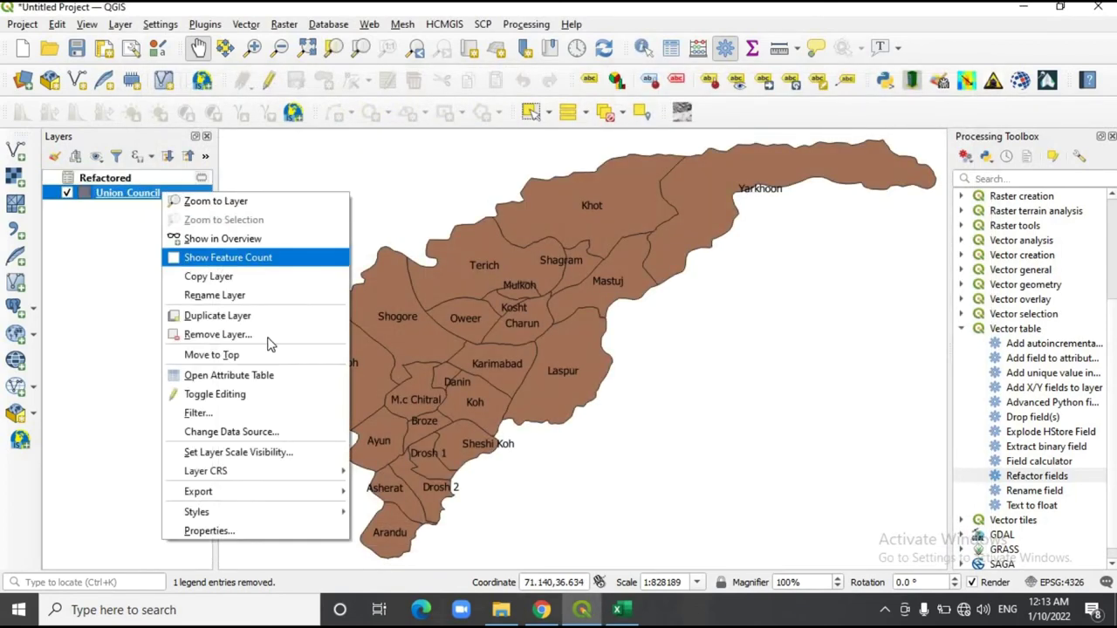
click(259, 382)
click(520, 145)
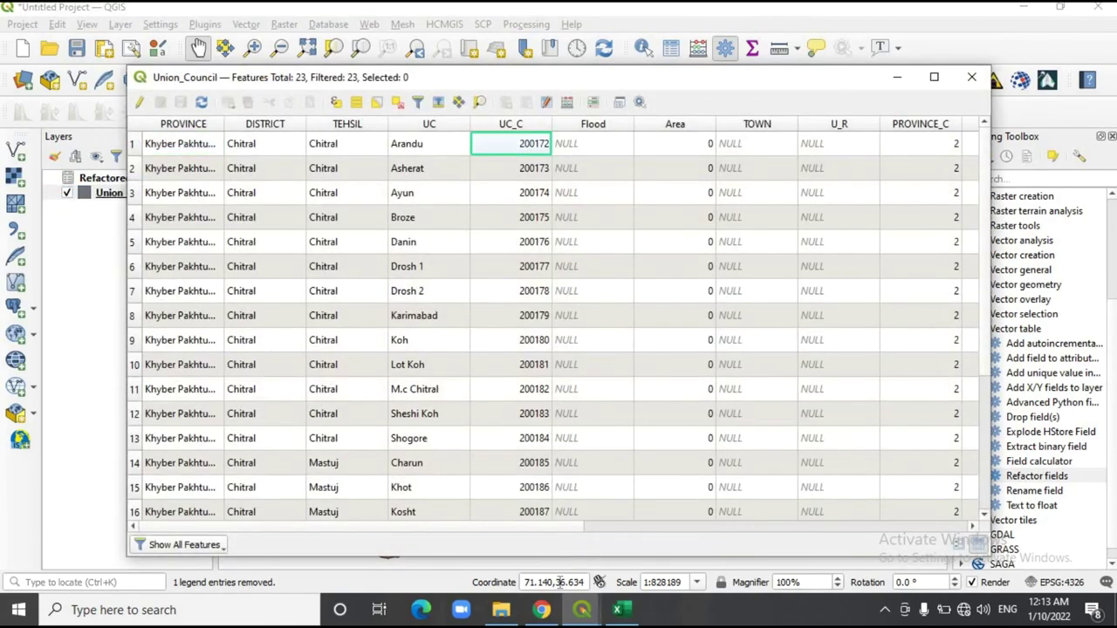
click(691, 526)
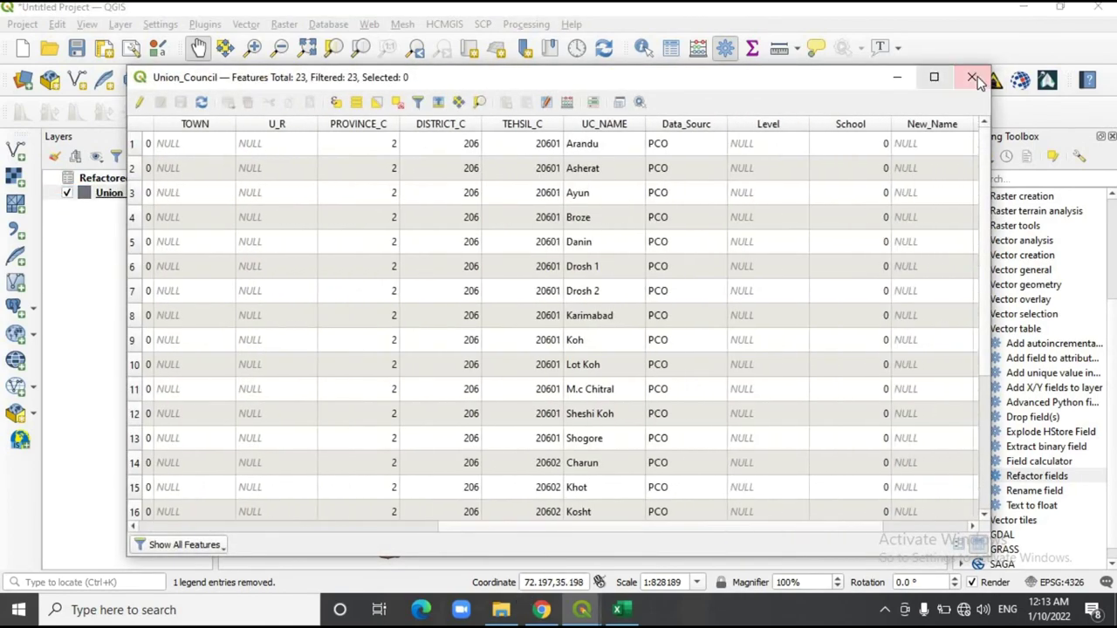
click(971, 76)
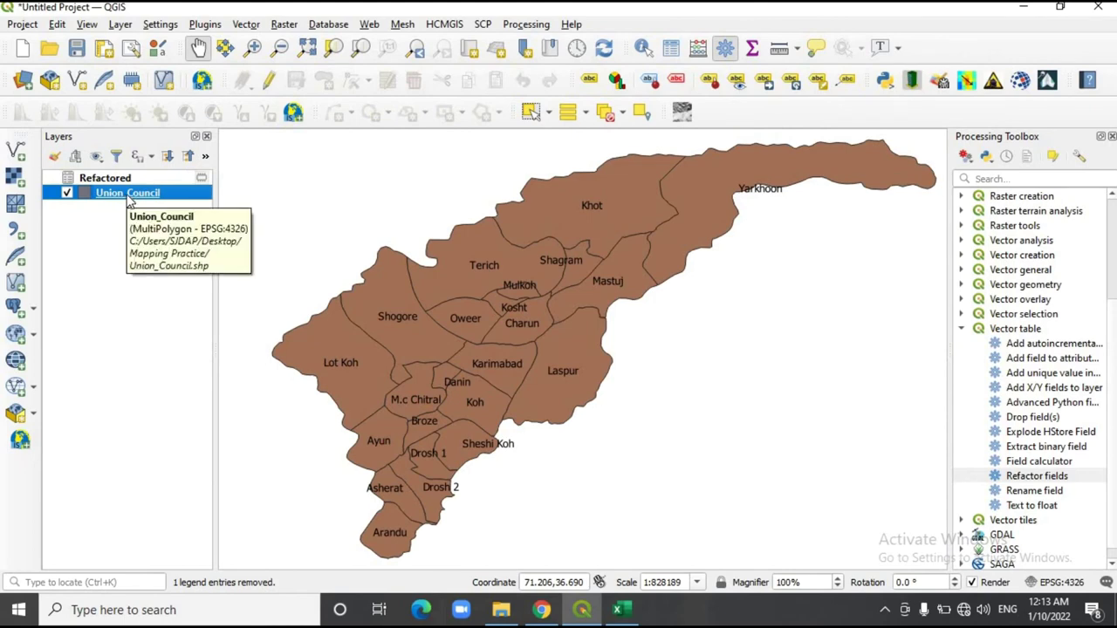
Open the Union_Council layer properties at the Joins settings and start a new vector join.
right_click(129, 203)
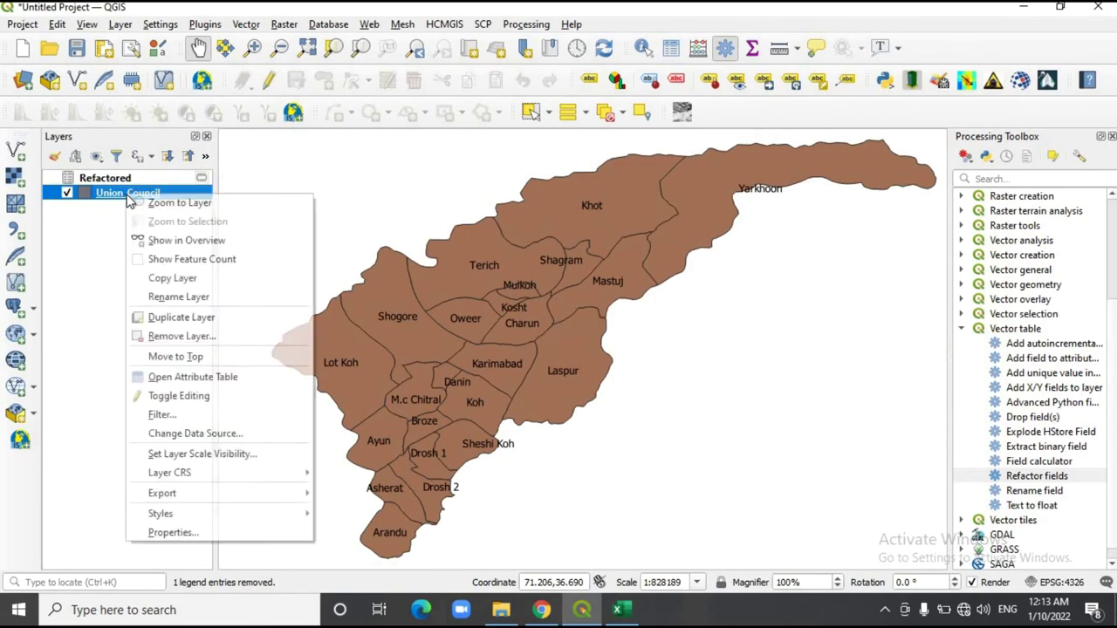
click(208, 537)
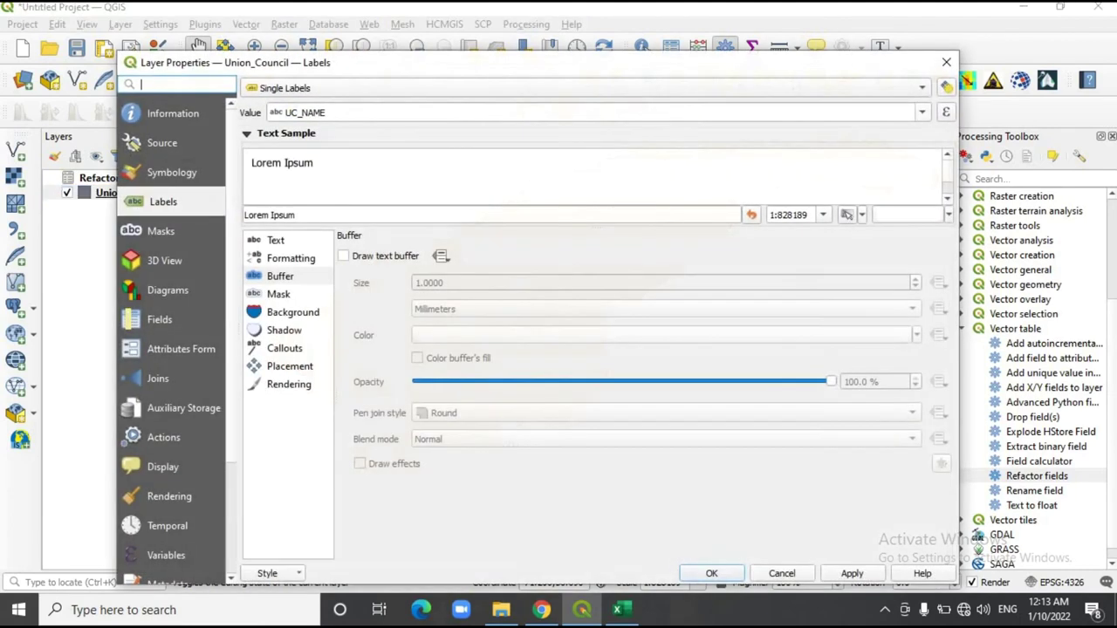
drag(513, 41, 515, 24)
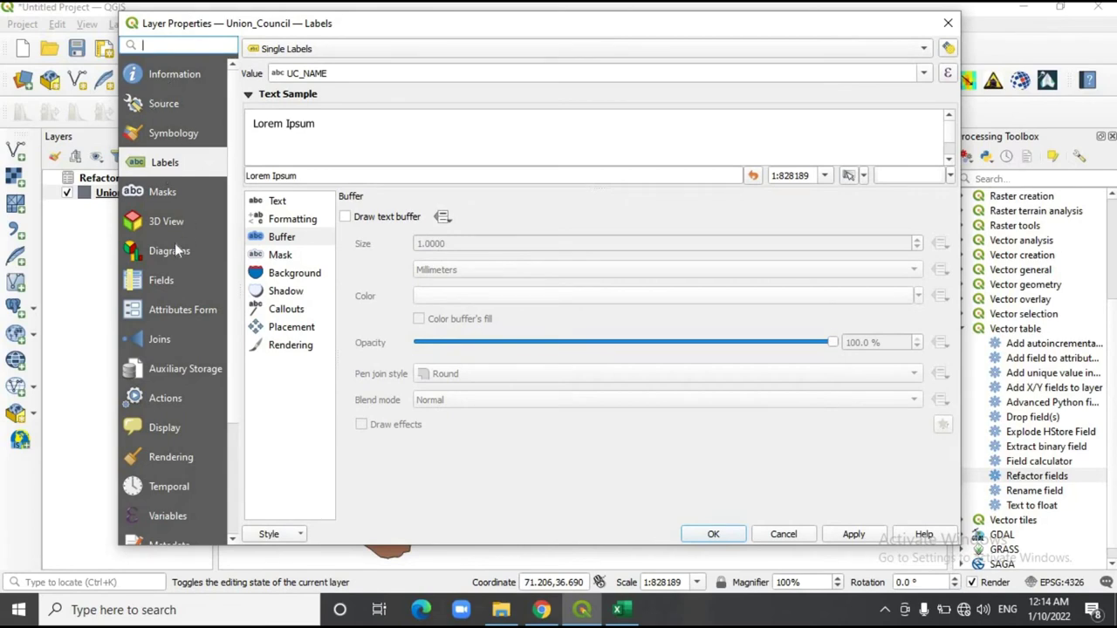
click(170, 194)
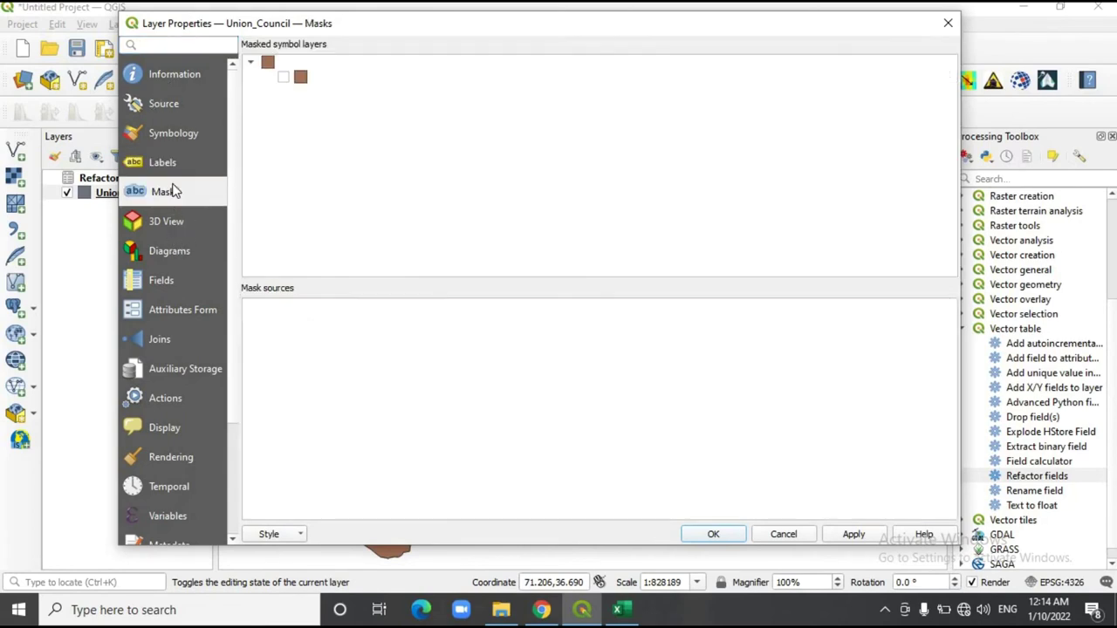
click(177, 163)
click(175, 134)
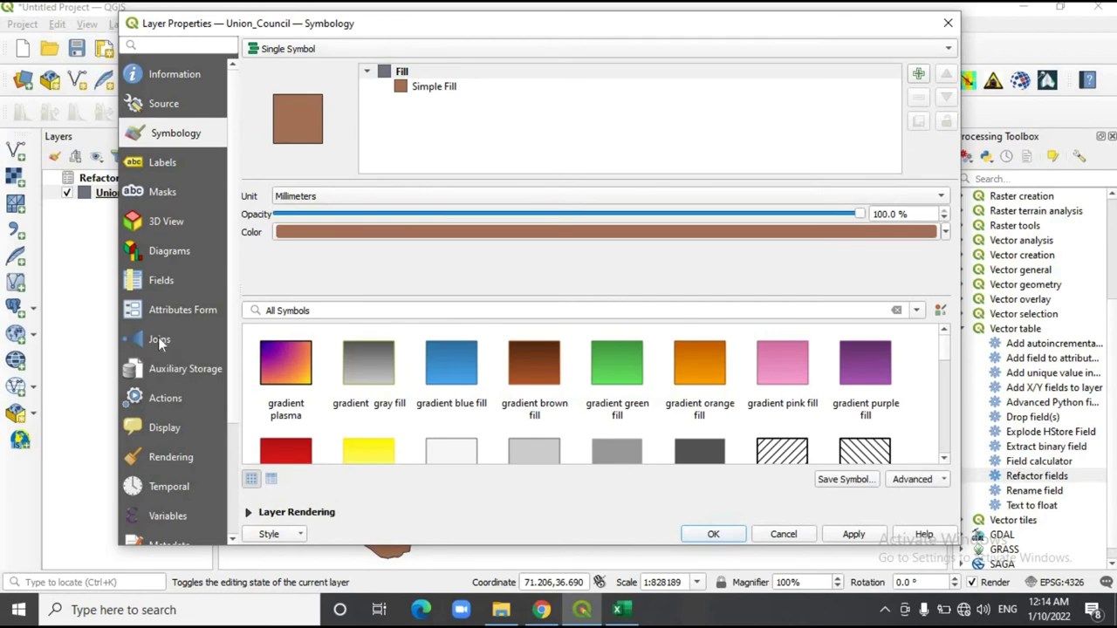
click(155, 340)
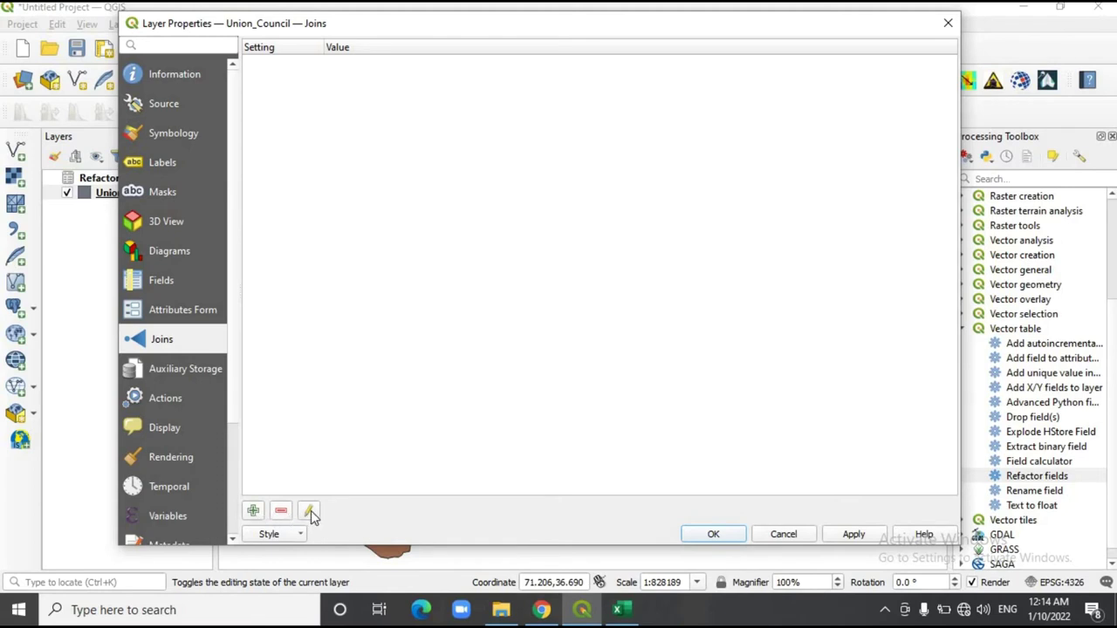
click(253, 512)
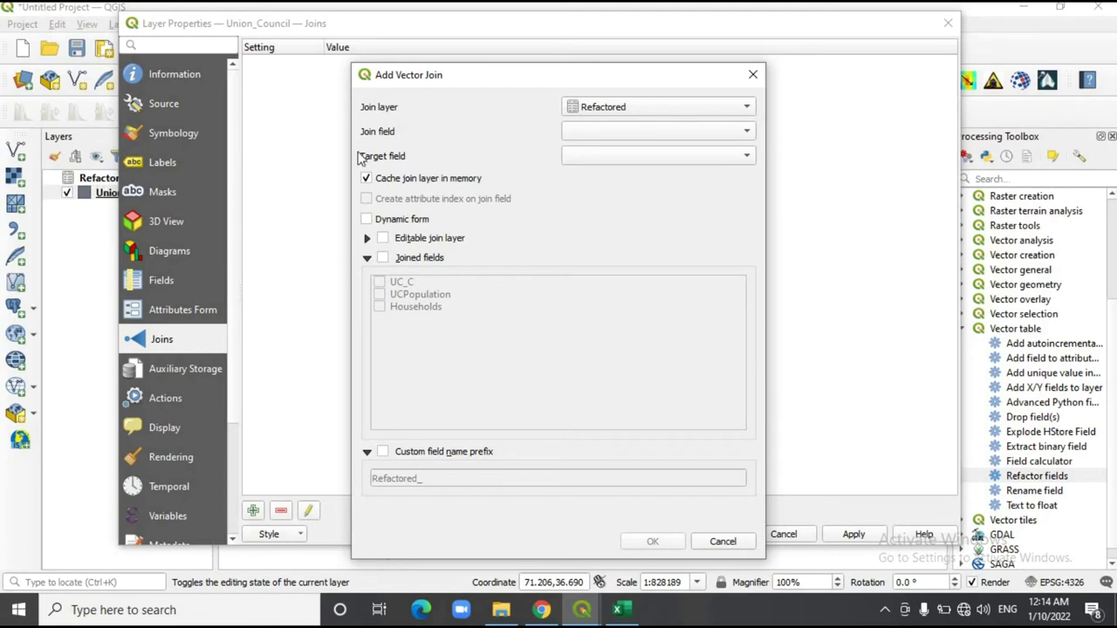
With Refactored as the join layer, set both the join field and the target field to UC_C.
drag(601, 84, 711, 79)
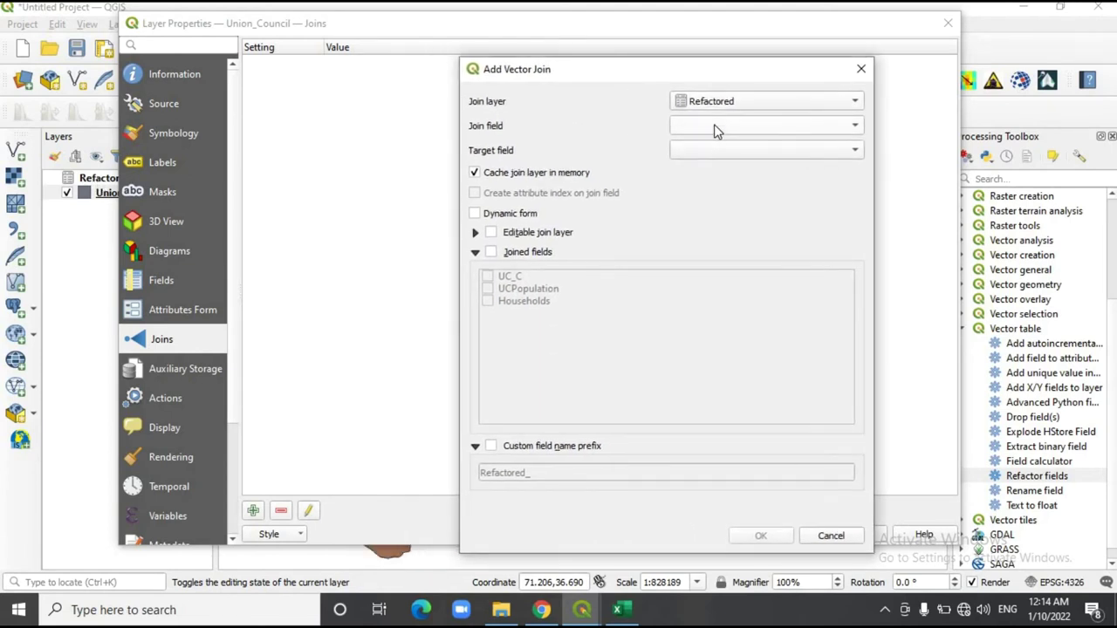
click(714, 128)
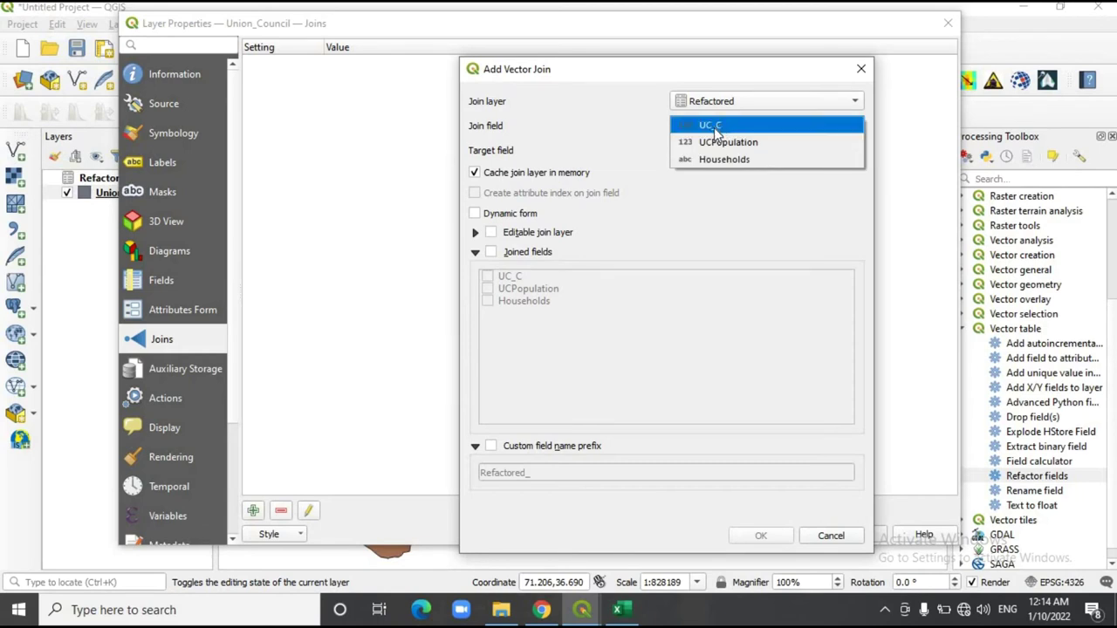
click(714, 127)
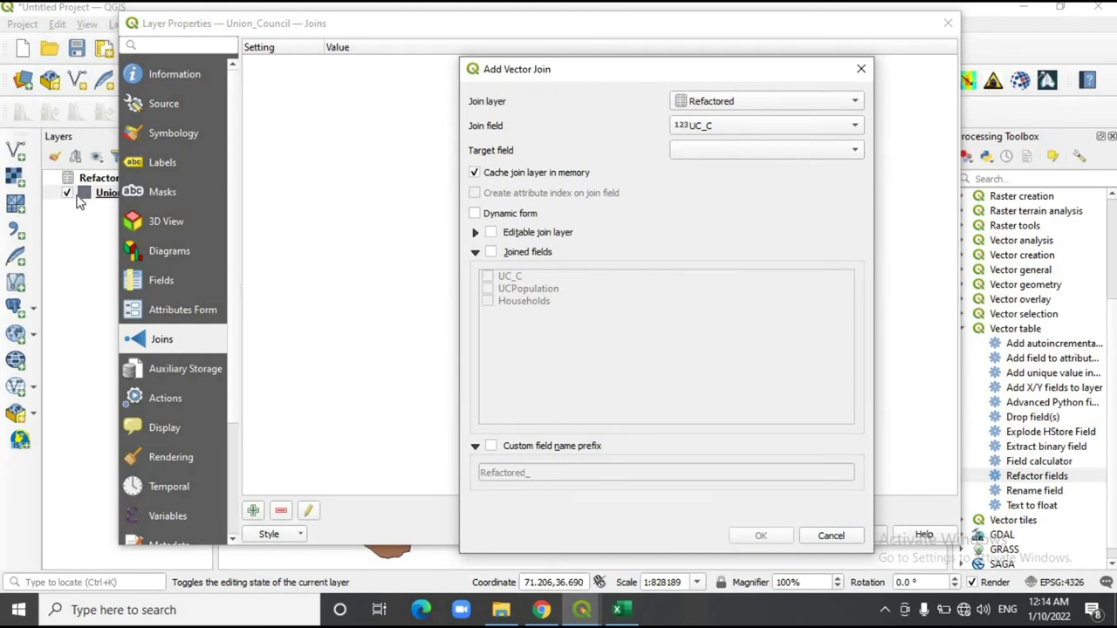
click(724, 151)
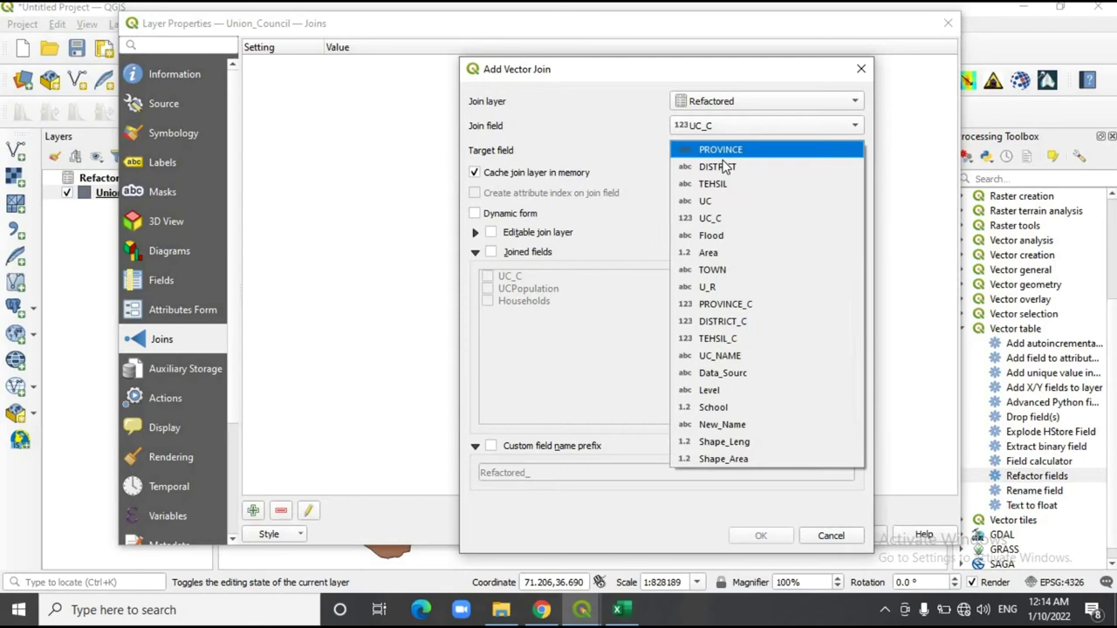
click(727, 220)
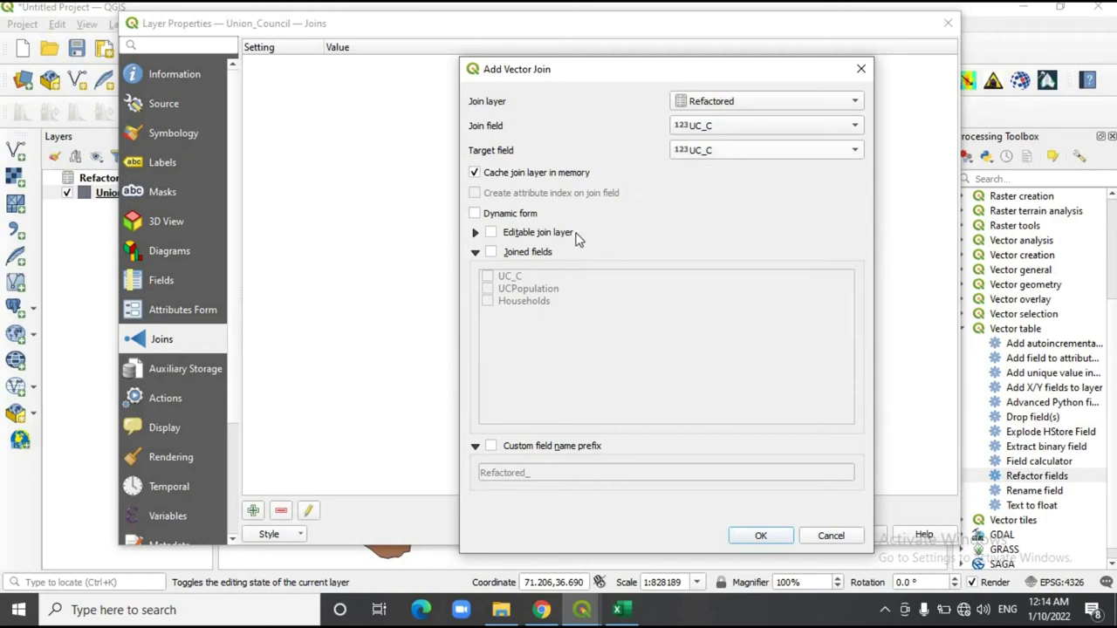
Limit the joined fields to UCPopulation with the custom field name prefix Population, and apply the join to Union_Council.
click(491, 252)
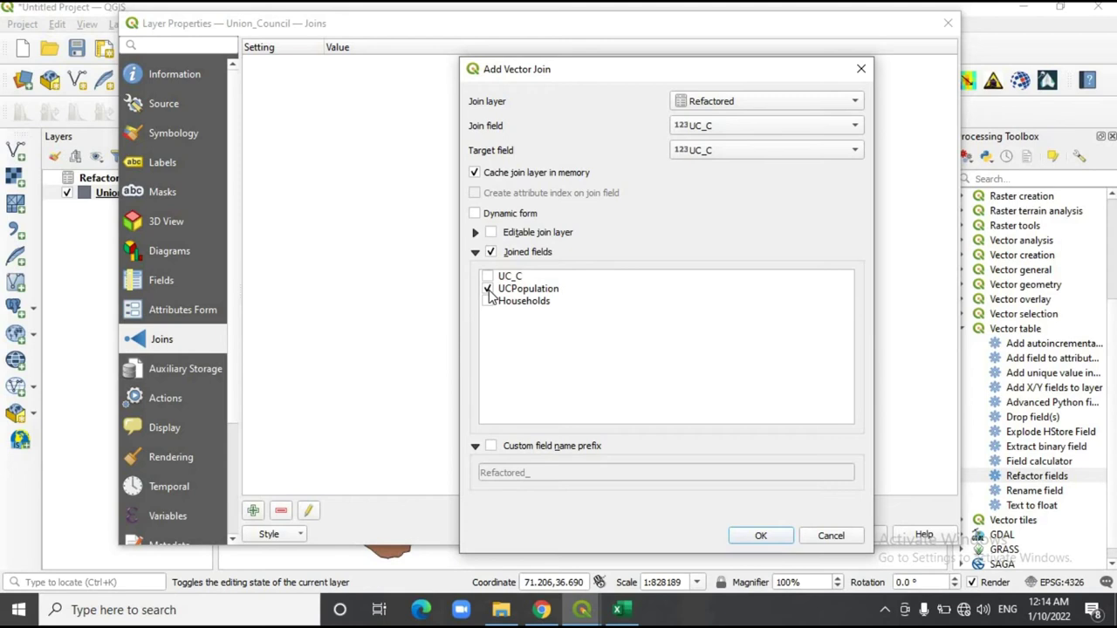
click(531, 291)
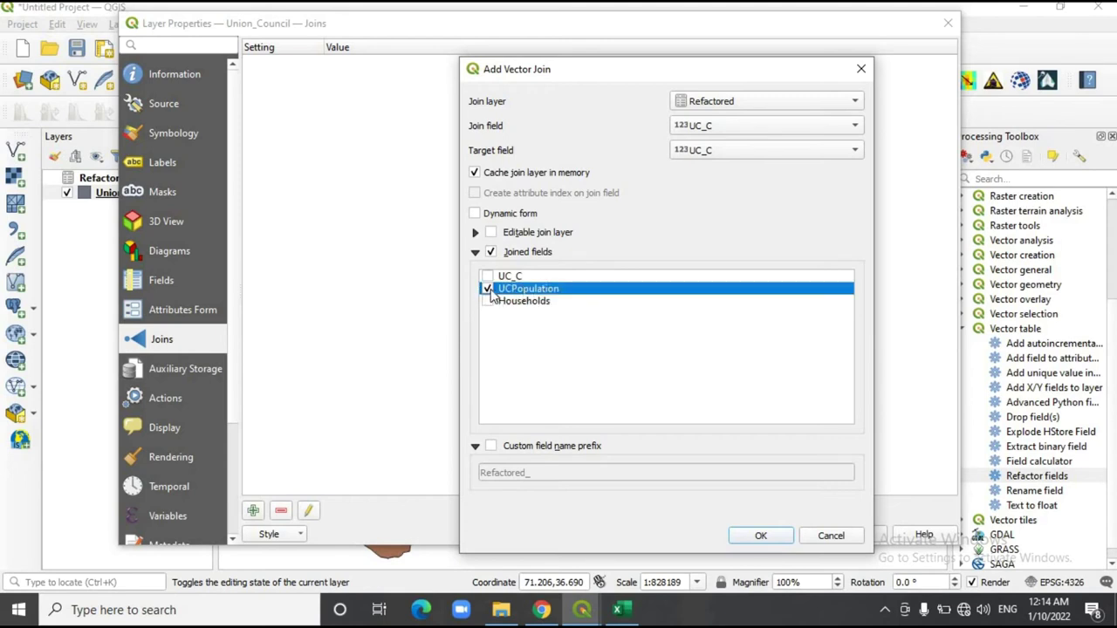
click(490, 447)
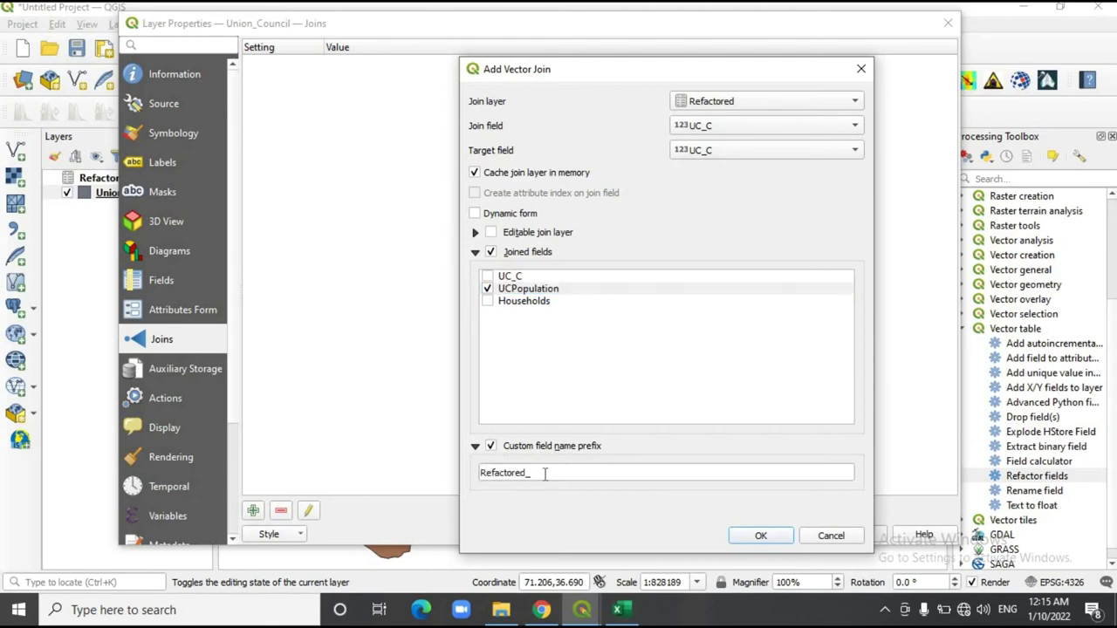
key(Tab)
text(P)
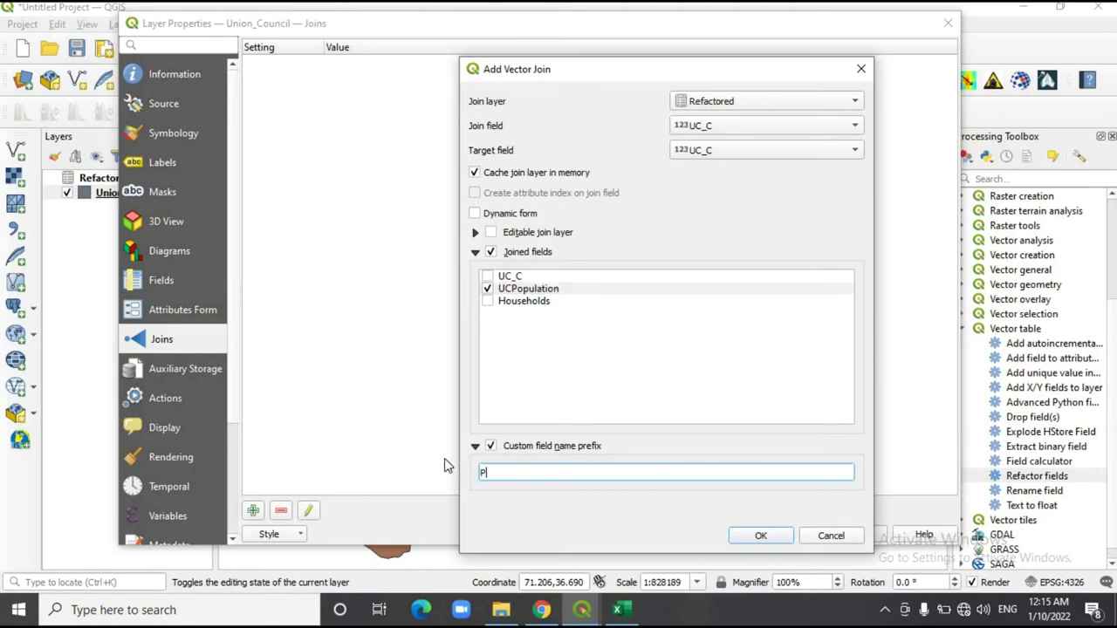
text(opulation)
click(763, 537)
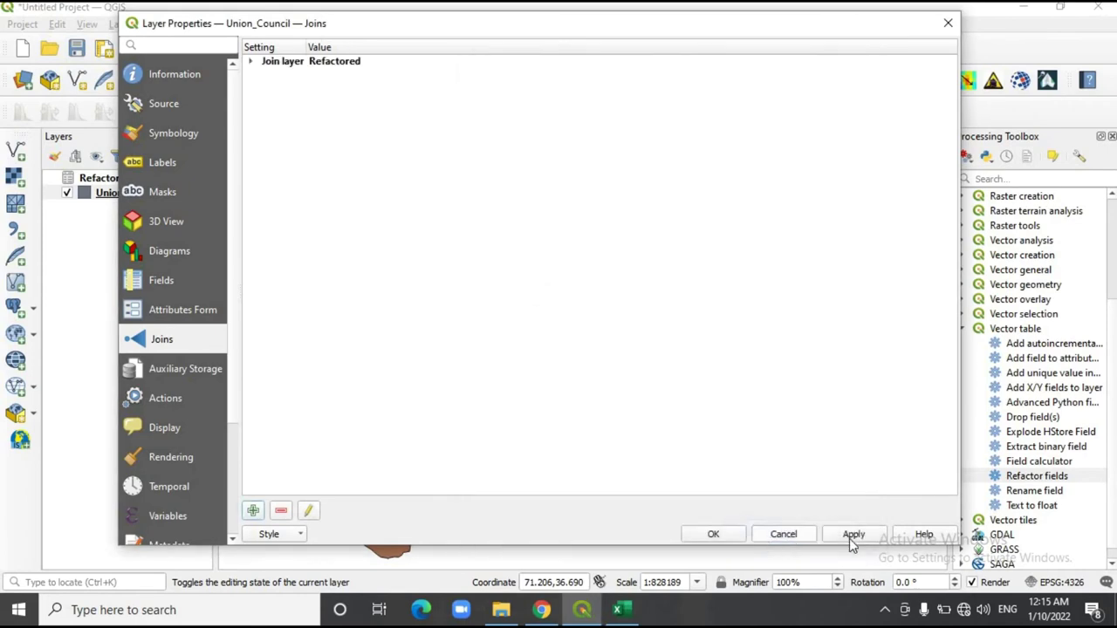
click(854, 538)
click(716, 534)
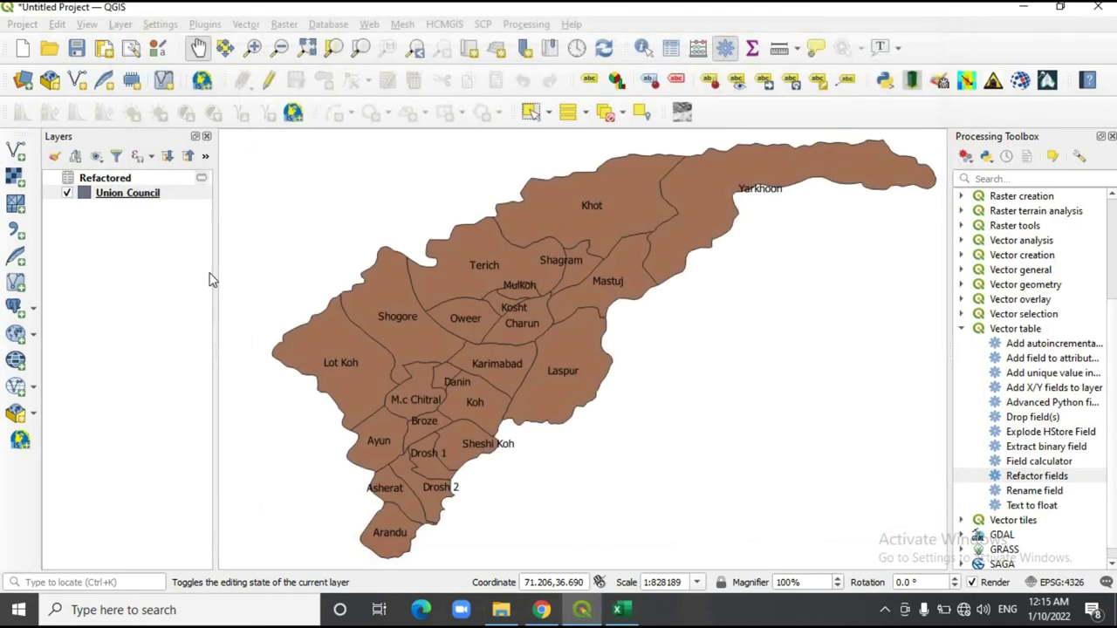
Open the Union_Council attribute table, sort it by Shape_Area and by the joined population column to check the join, and close it.
right_click(166, 202)
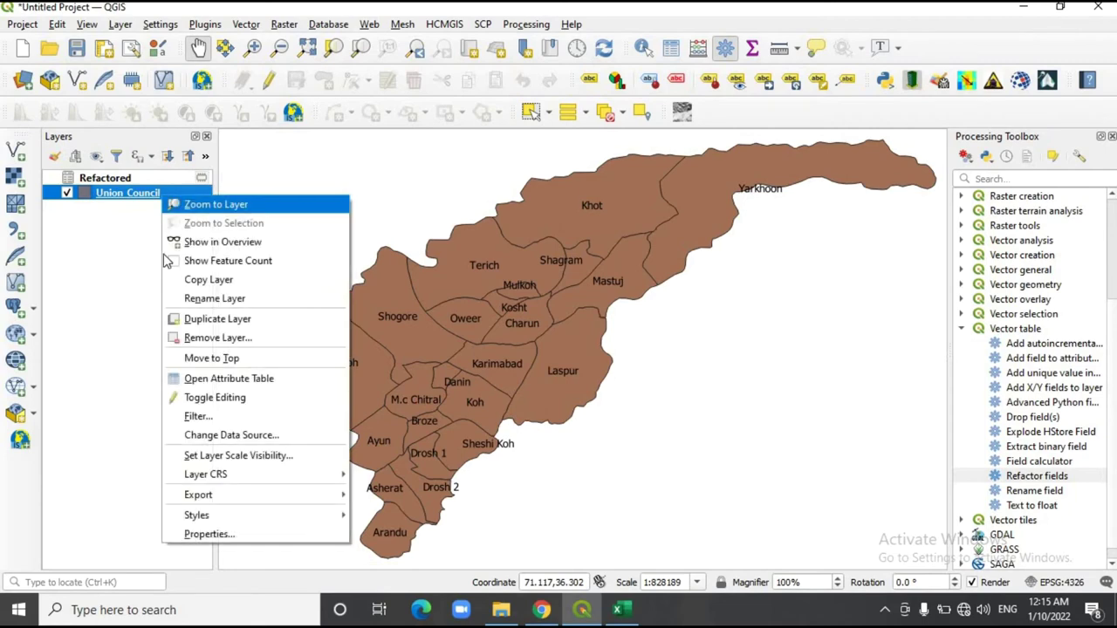
click(264, 382)
click(529, 145)
drag(562, 528, 961, 528)
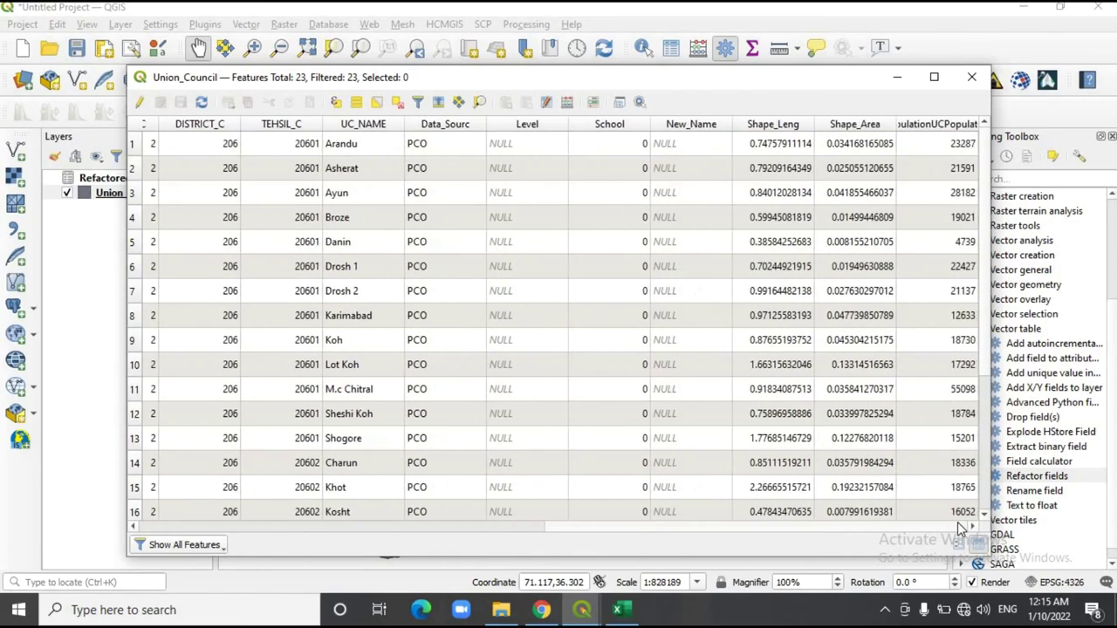
click(971, 141)
drag(995, 107, 1059, 107)
mouse_move(961, 118)
mouse_down()
mouse_move(925, 118)
mouse_move(978, 120)
mouse_move(967, 125)
mouse_up()
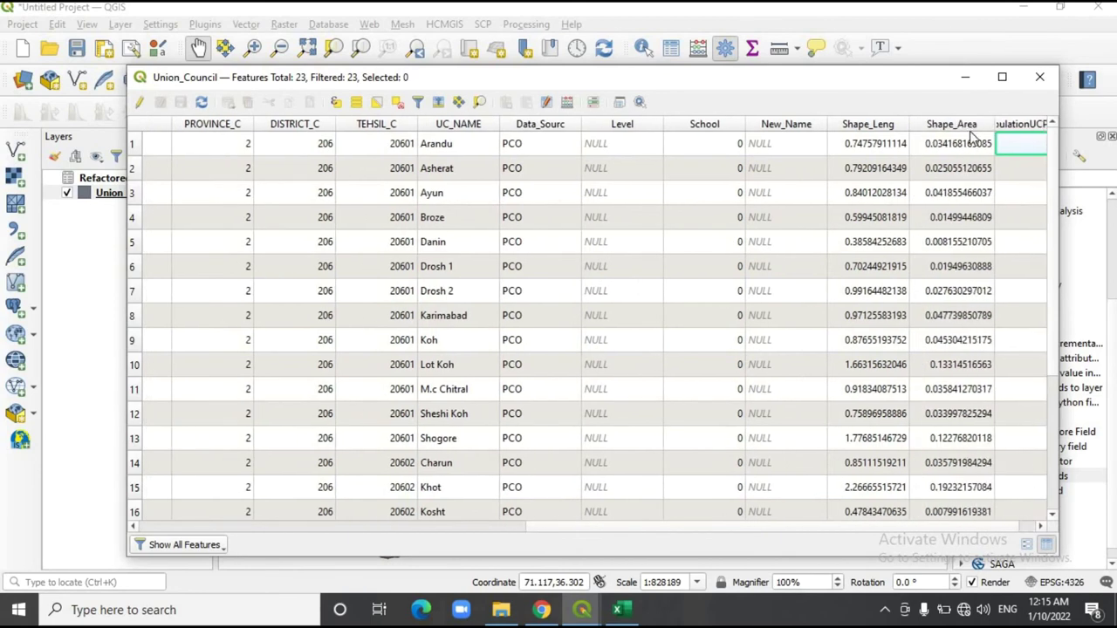
click(967, 125)
scroll(943, 528, right, 1)
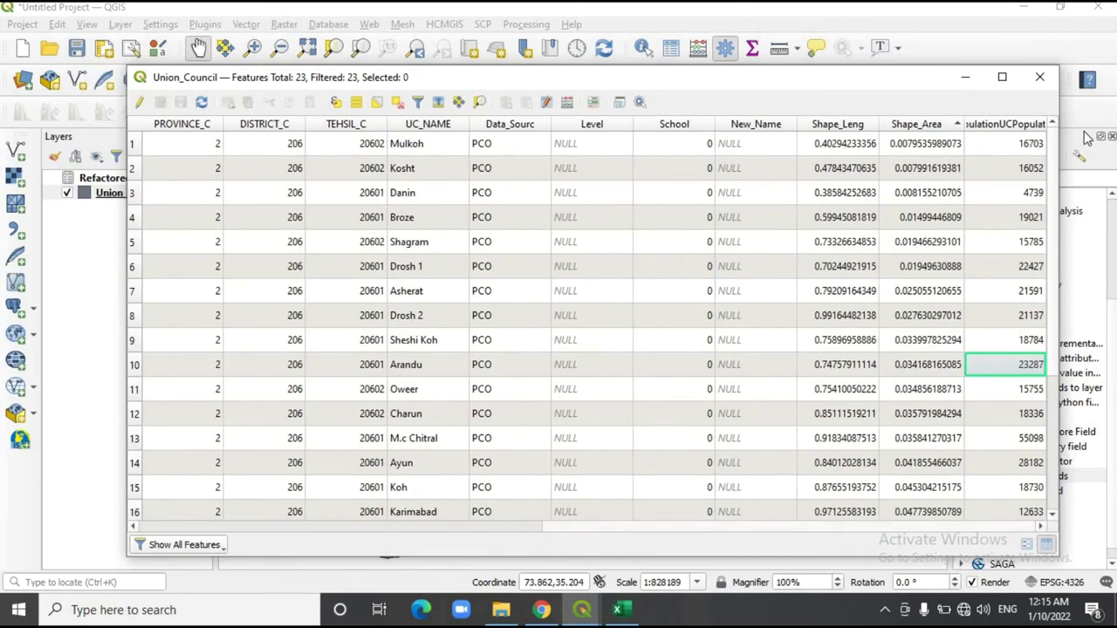
click(1017, 129)
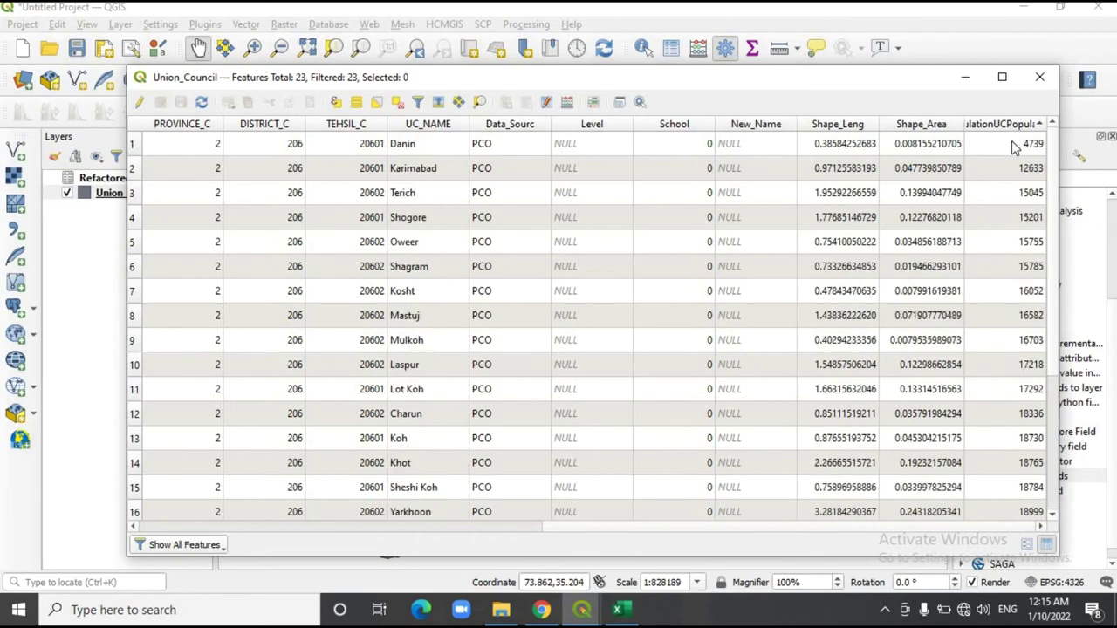
click(1004, 219)
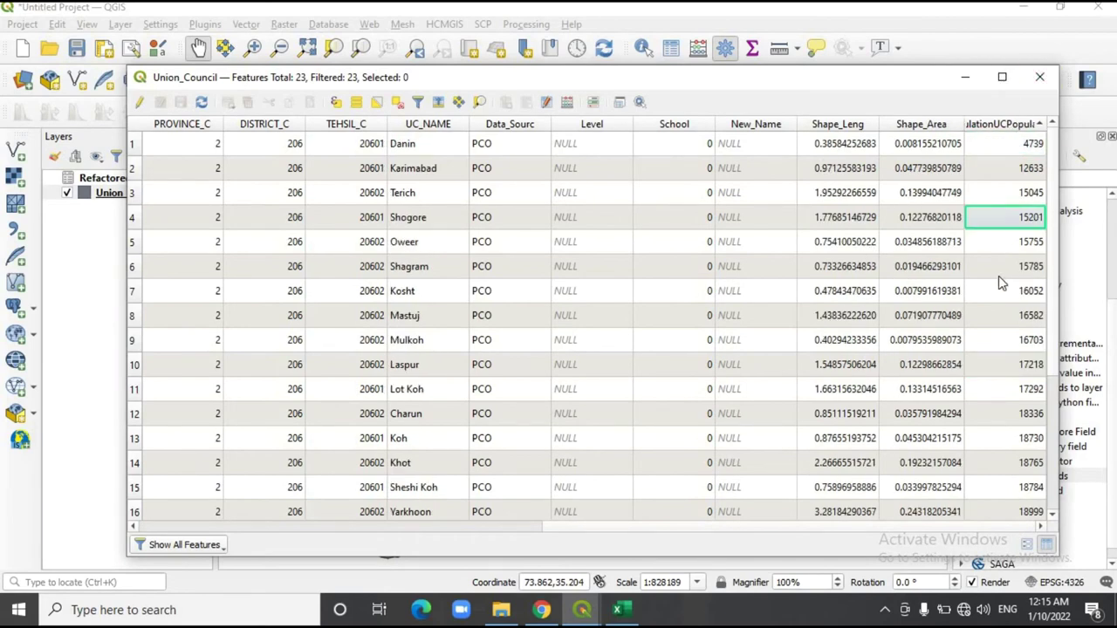
click(1039, 77)
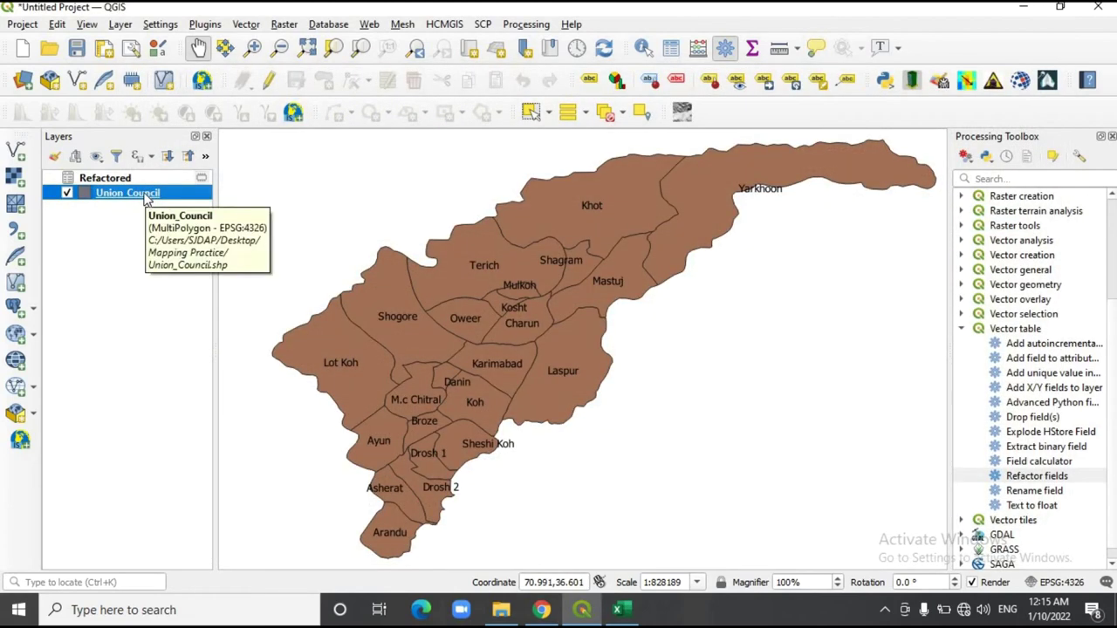
Open the Union_Council layer properties at the Symbology settings and change the renderer from Single Symbol to Graduated.
right_click(144, 199)
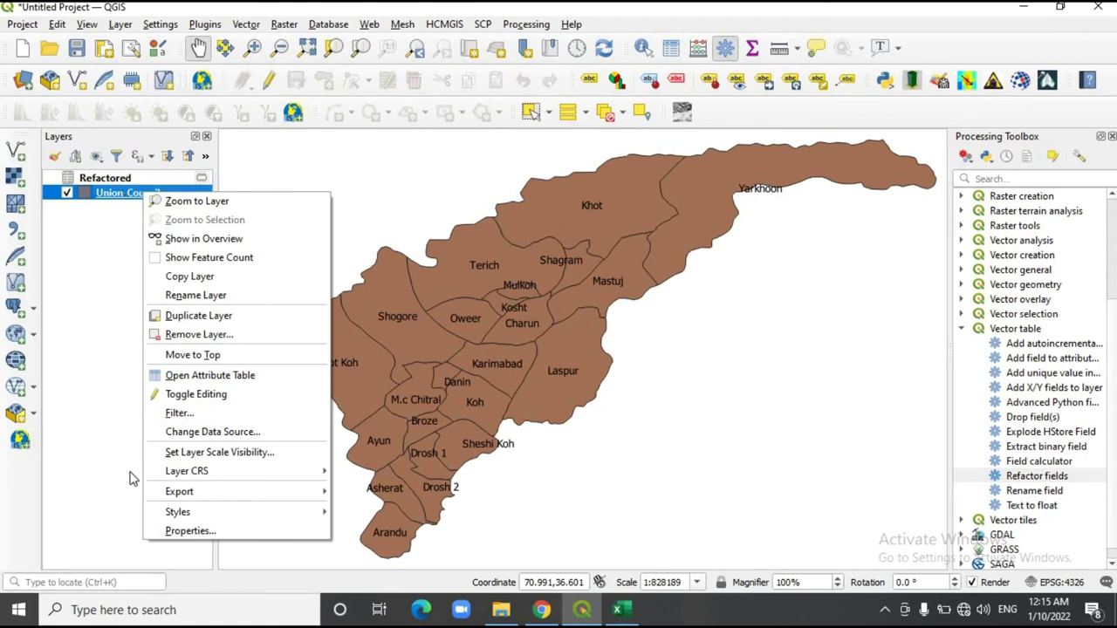
click(202, 529)
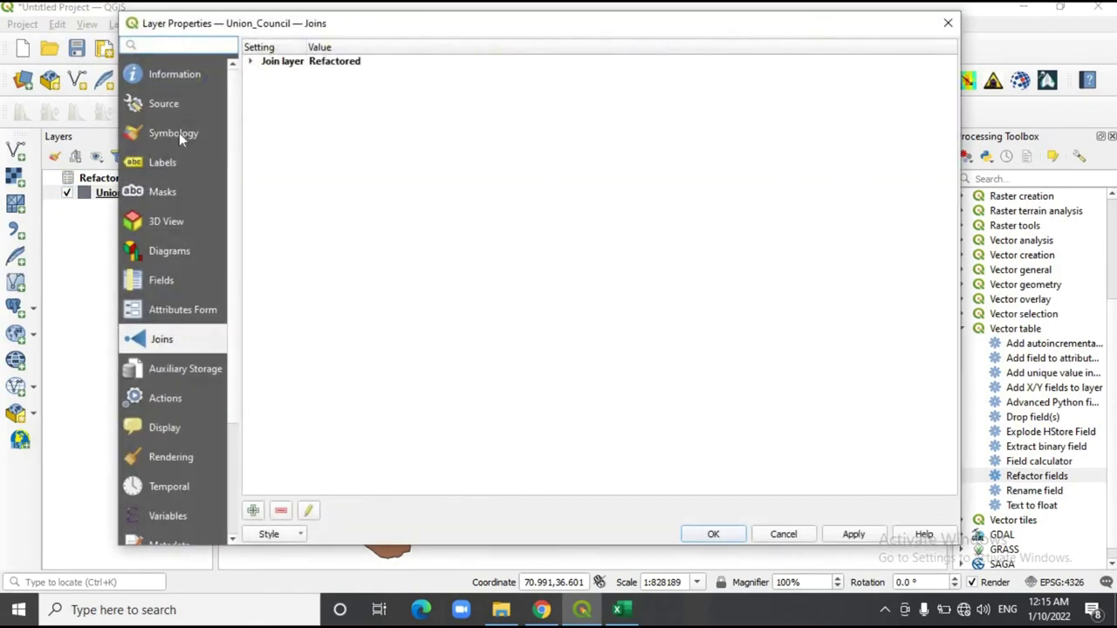
click(171, 133)
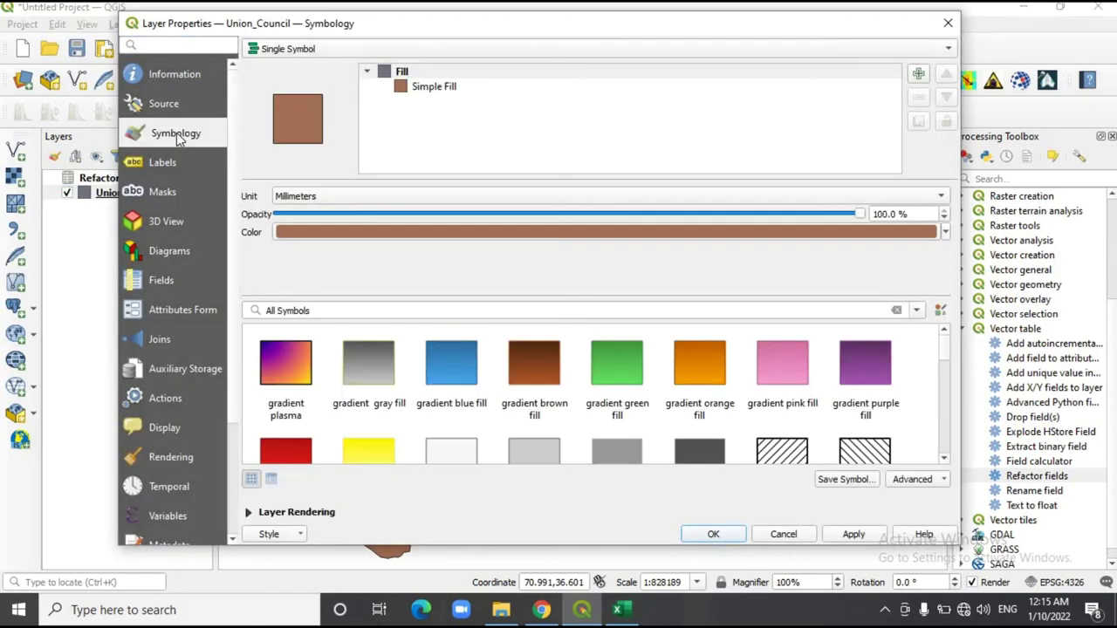
click(346, 52)
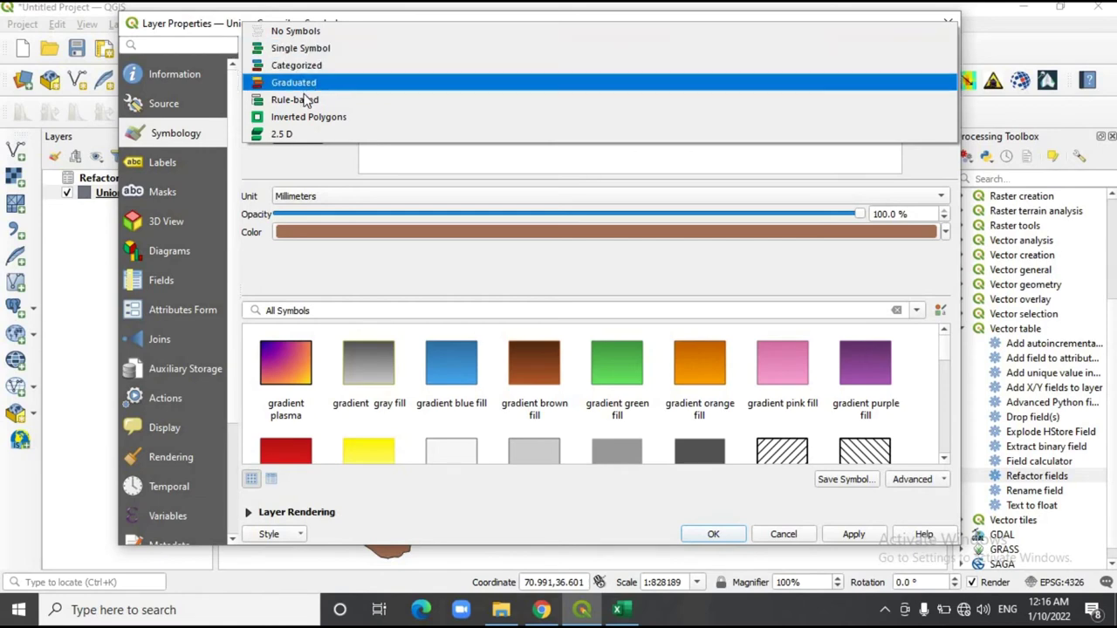
click(307, 83)
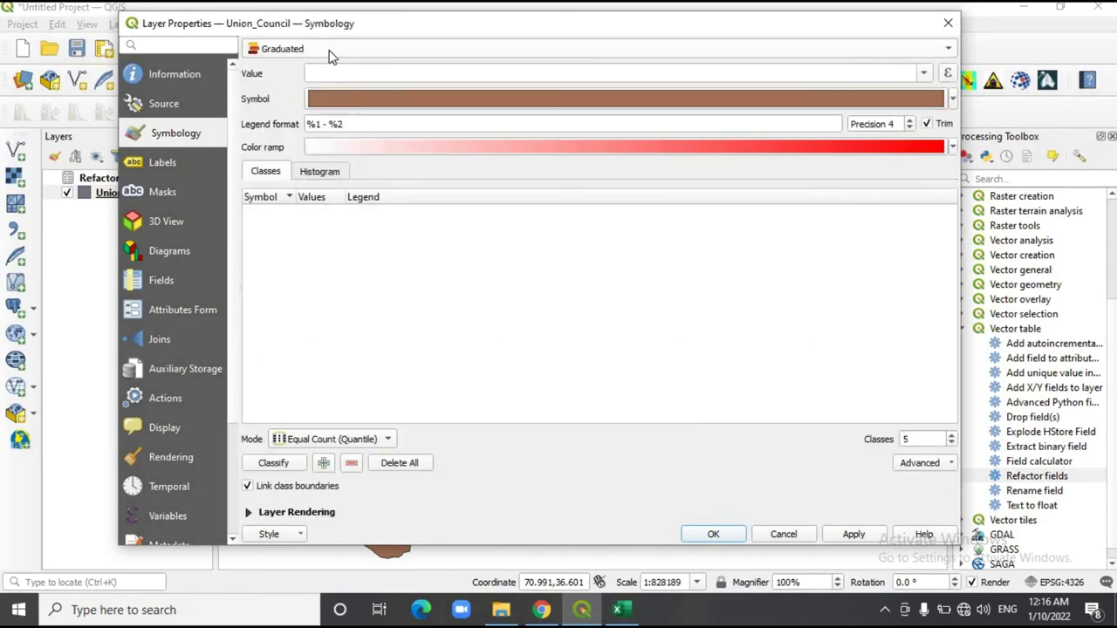
Set PopulationUCPopulation as the value field for the graduated symbology.
click(923, 75)
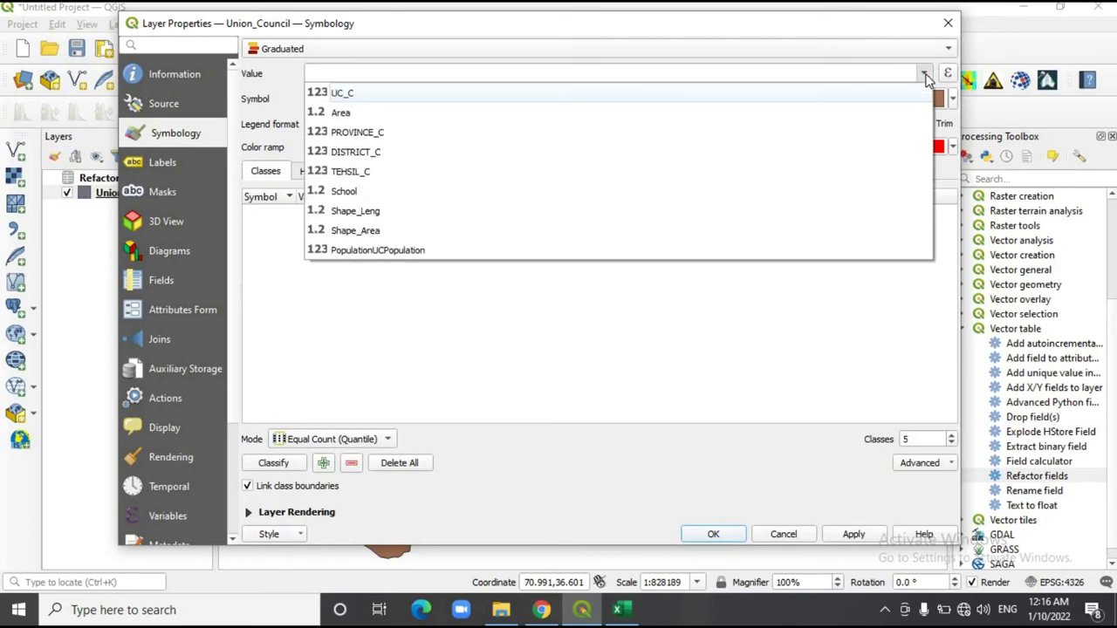
click(923, 74)
click(924, 74)
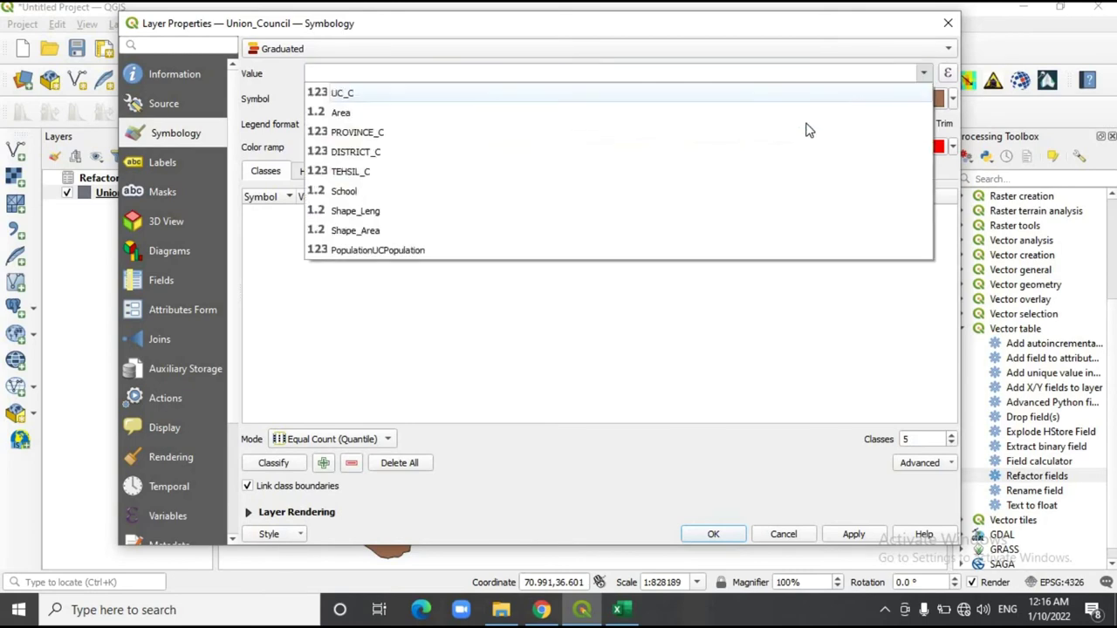
click(415, 253)
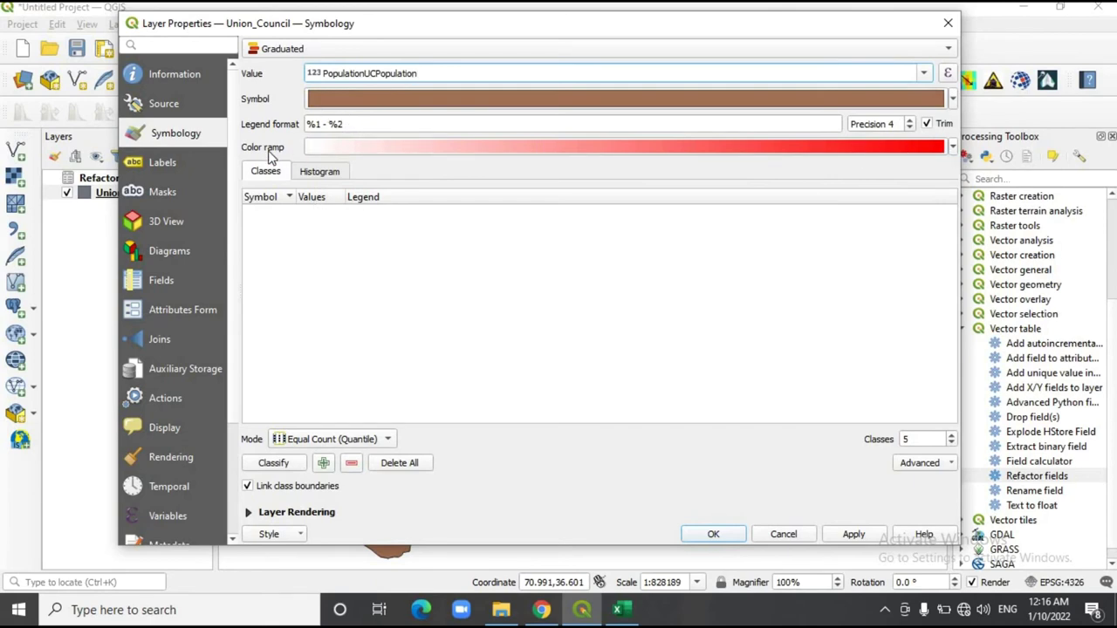
Choose the Blues color ramp for the graduated symbology and classify the population values.
click(952, 148)
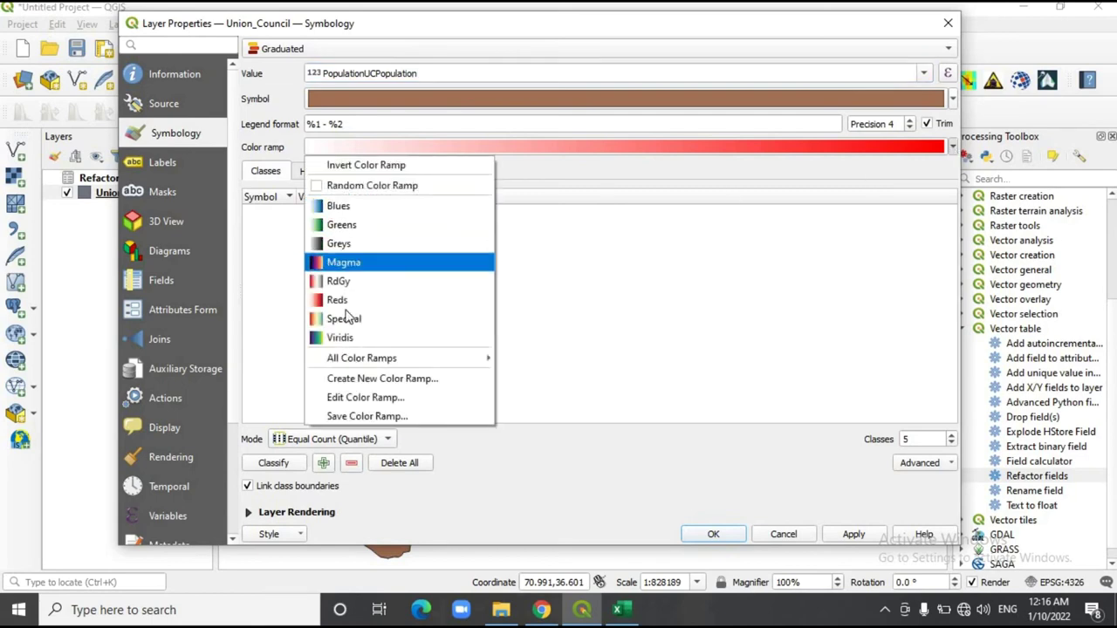
mouse_move(434, 360)
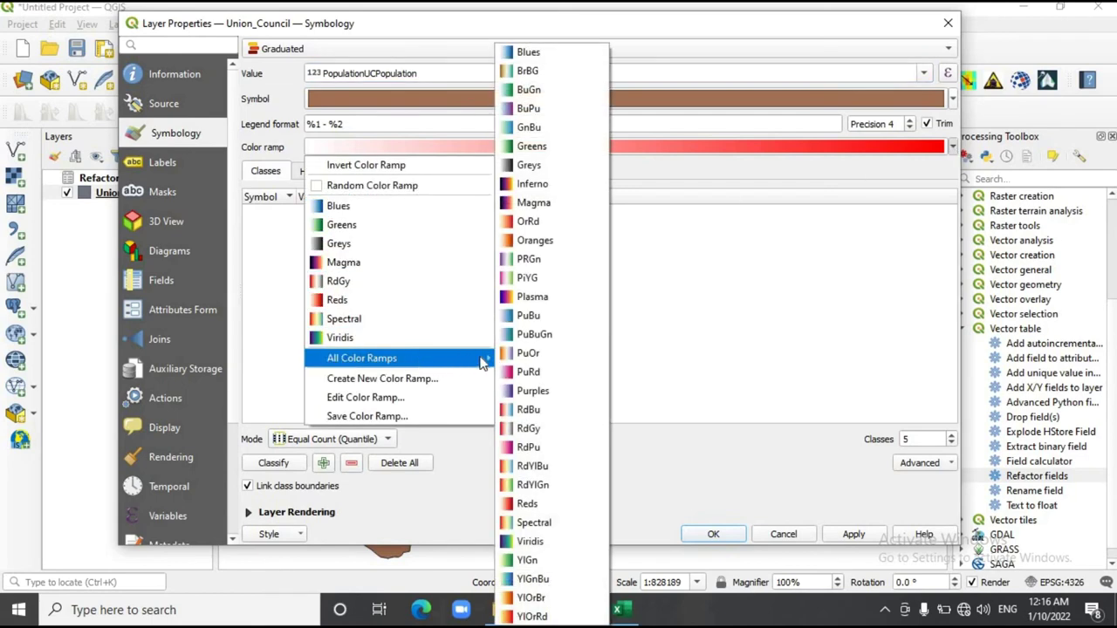
click(364, 213)
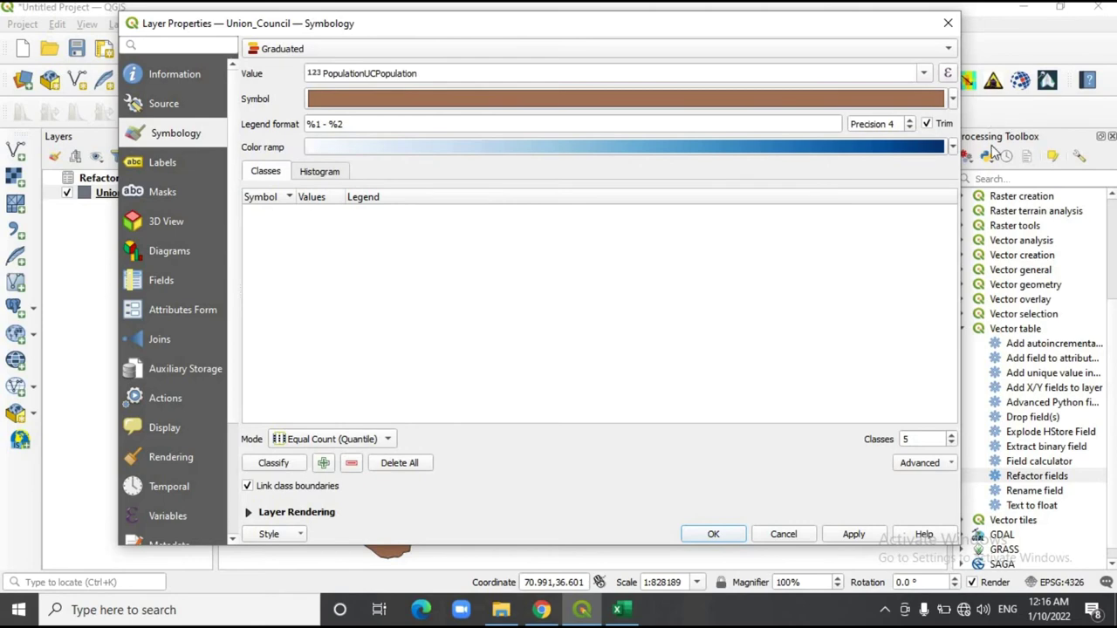
click(952, 148)
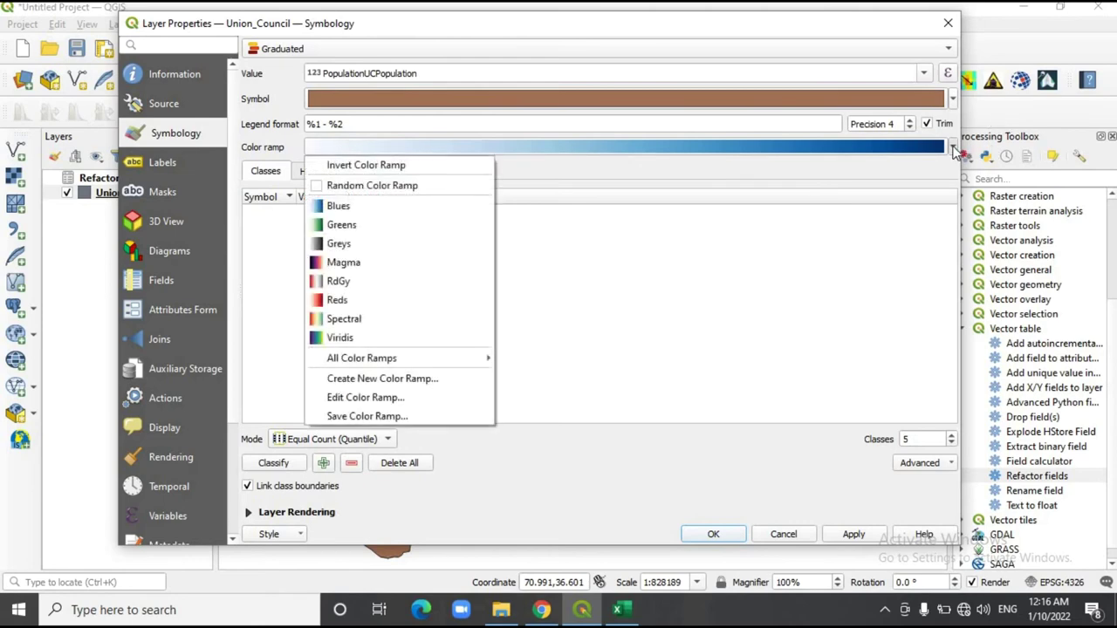
click(610, 180)
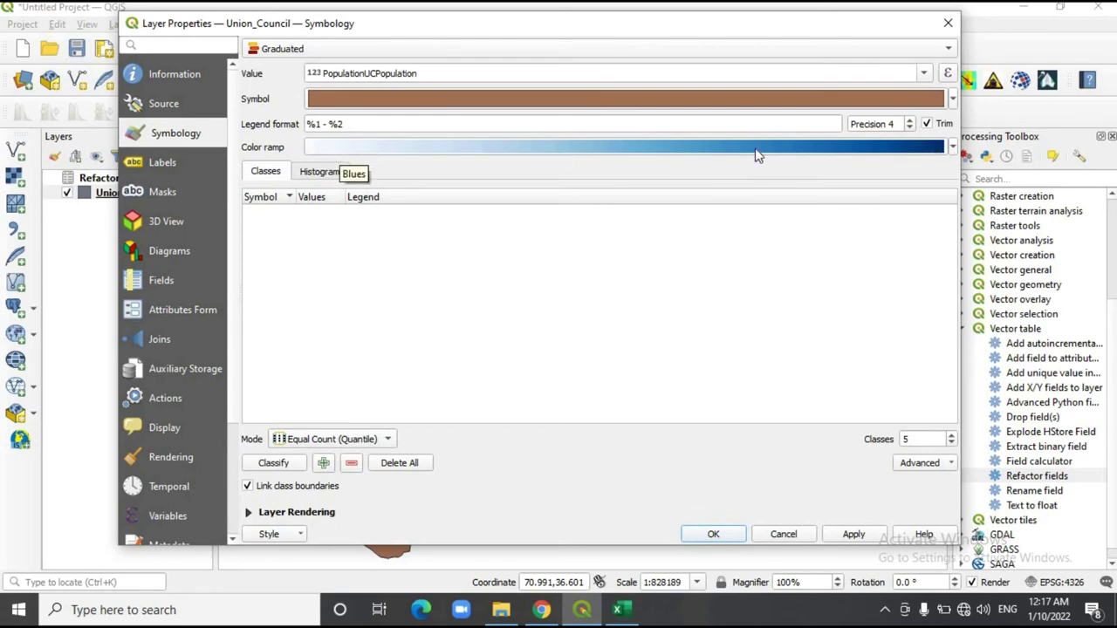
click(950, 147)
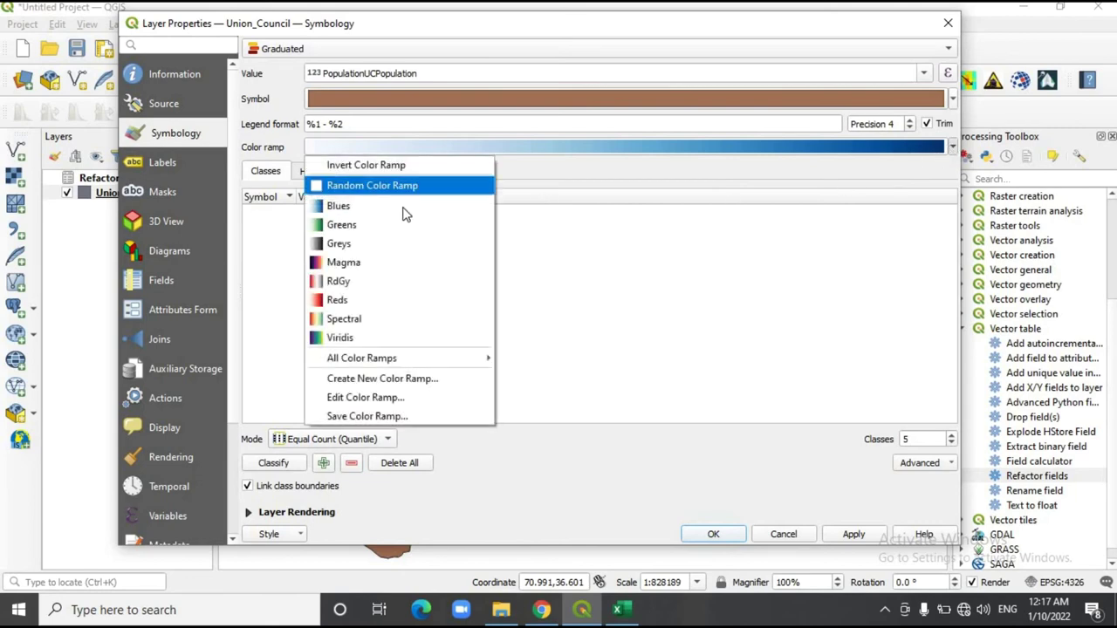
click(389, 208)
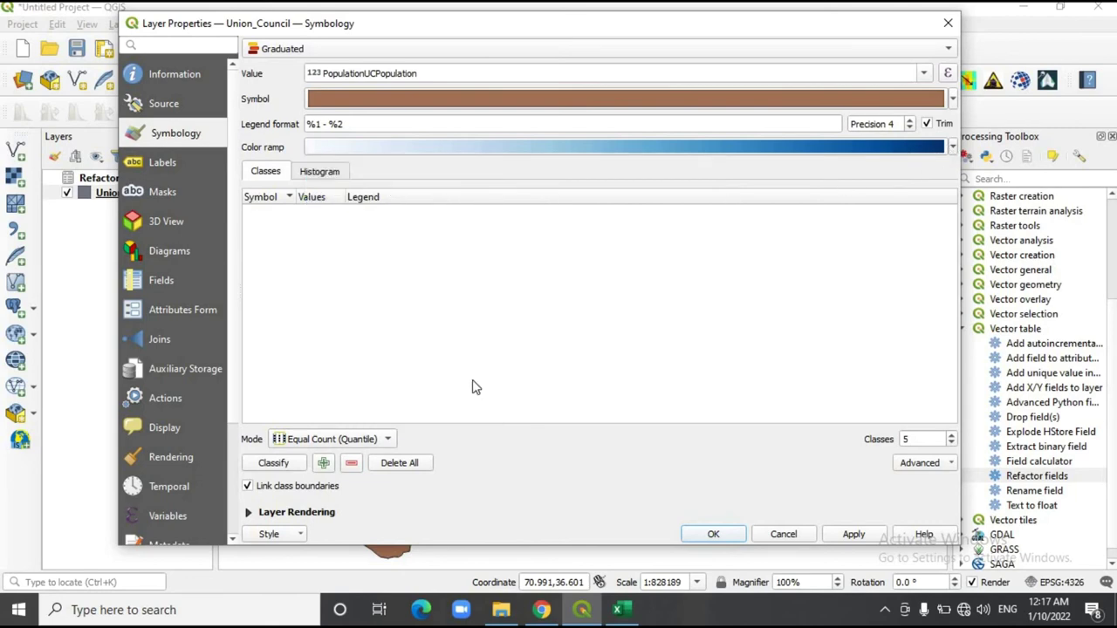
click(273, 463)
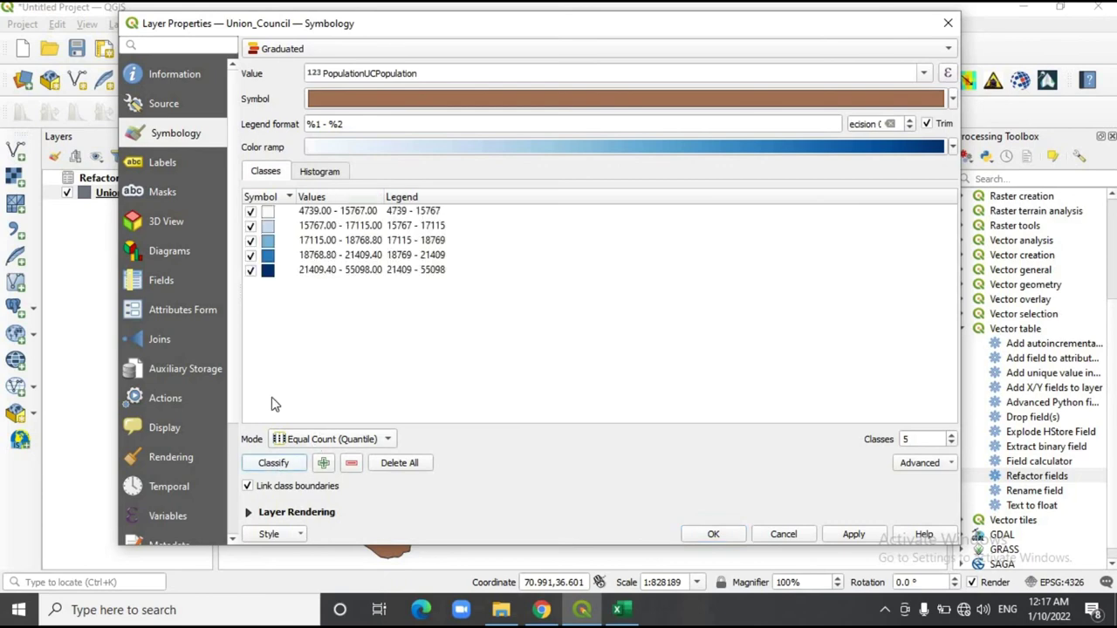
click(367, 216)
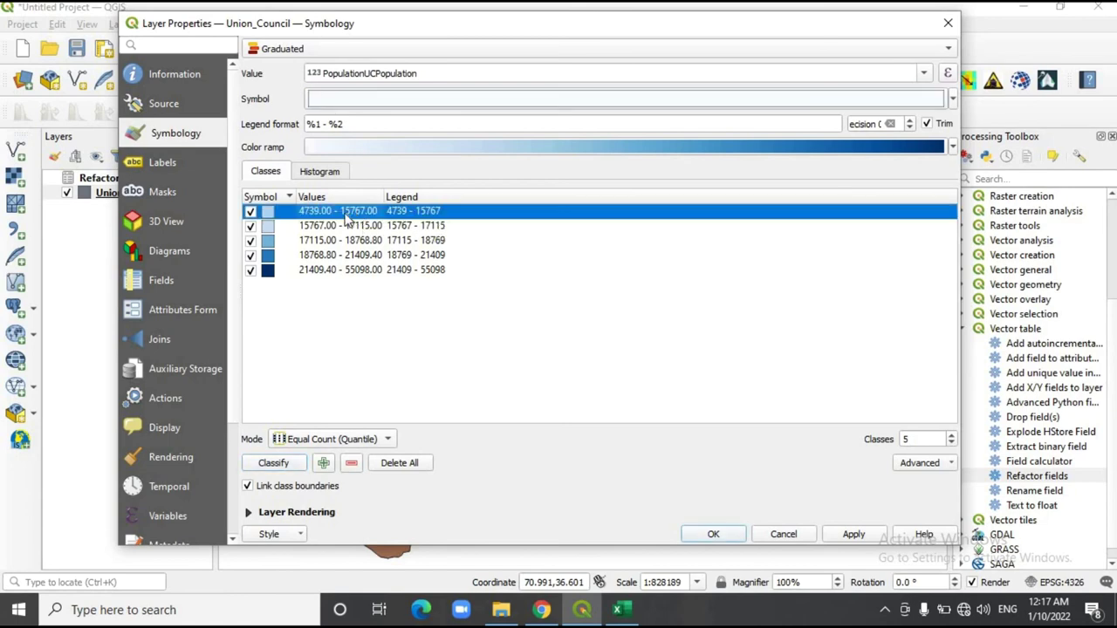
click(268, 227)
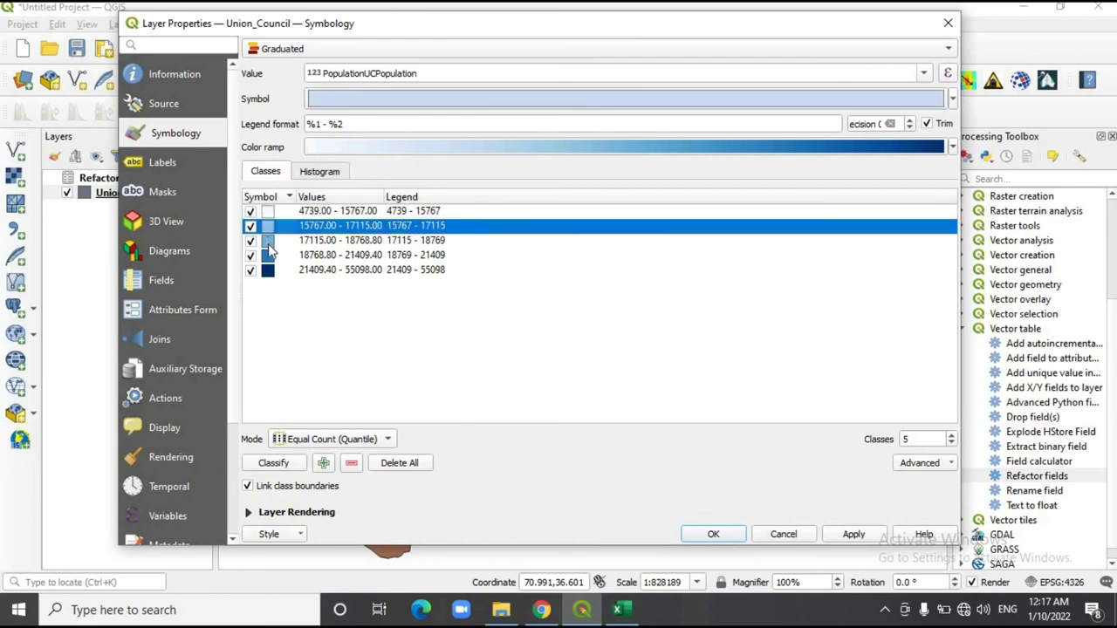
click(270, 245)
click(271, 257)
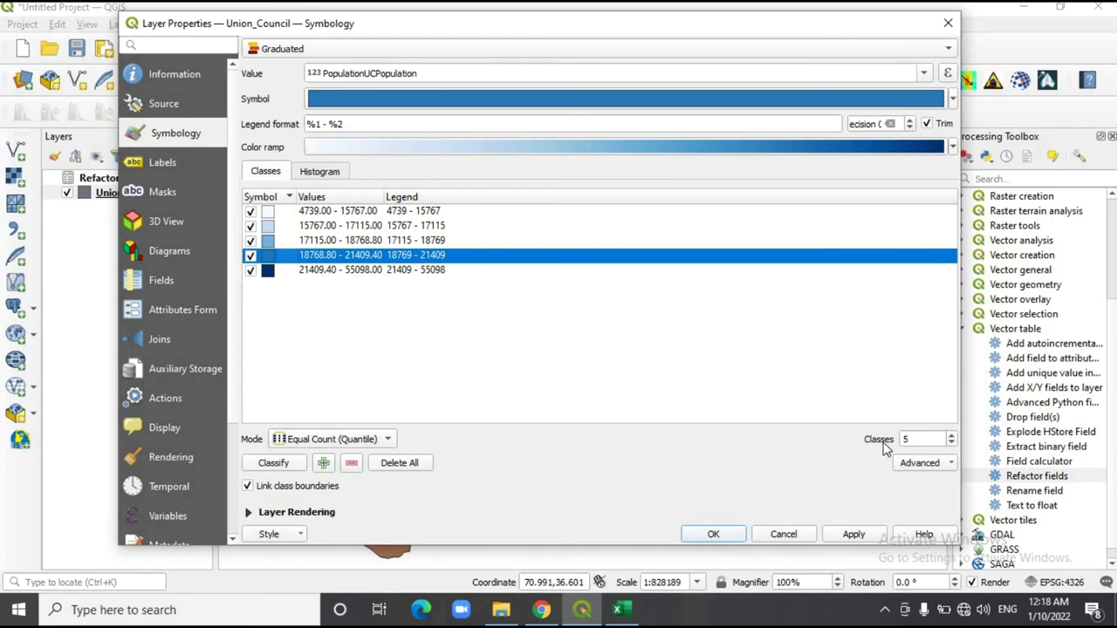
Raise the number of population classes to 8, apply the symbology to Union_Council and close the layer properties.
click(928, 438)
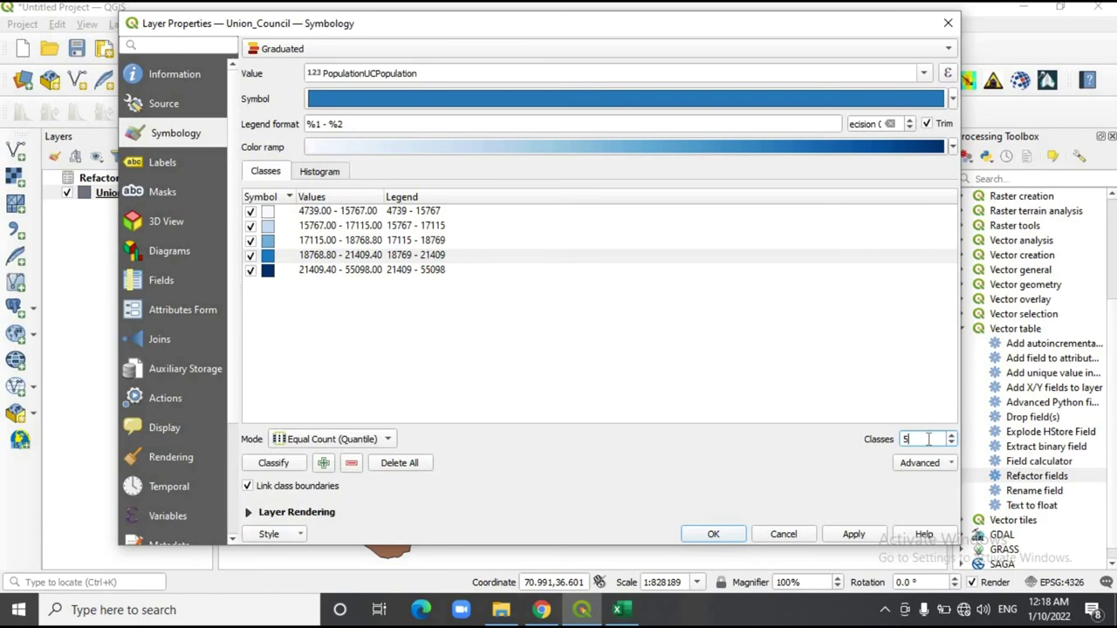
click(951, 435)
click(951, 435)
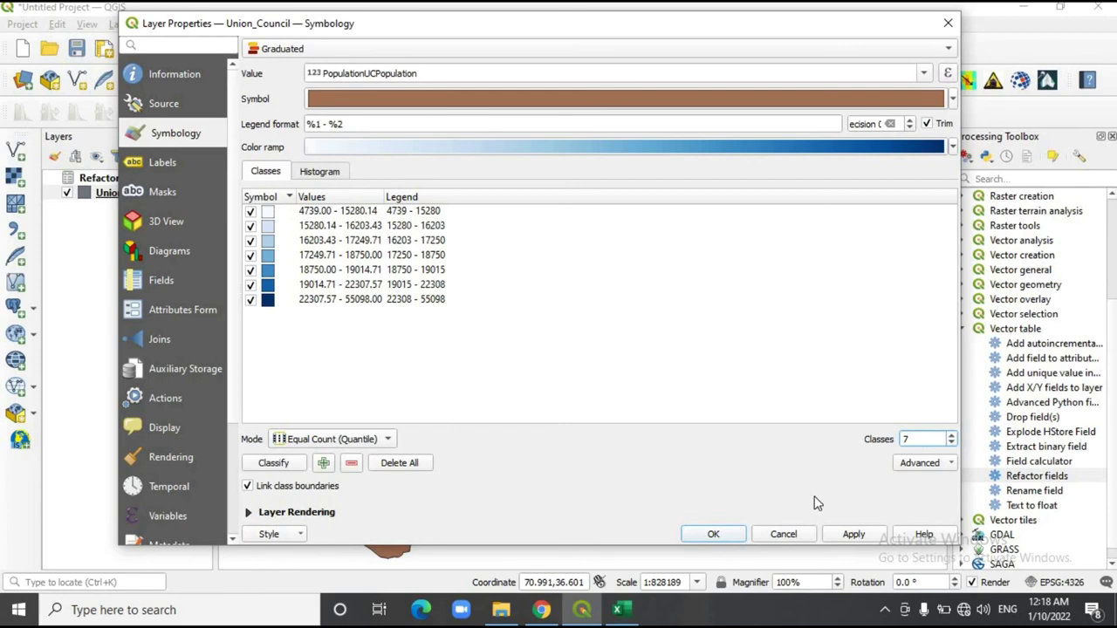
click(953, 437)
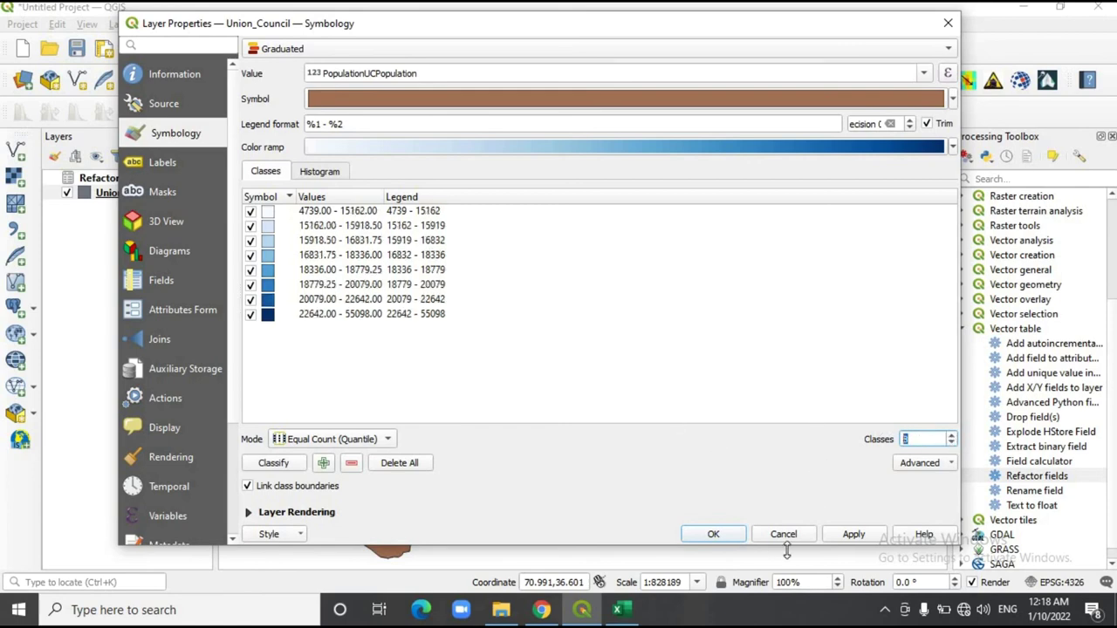
click(857, 536)
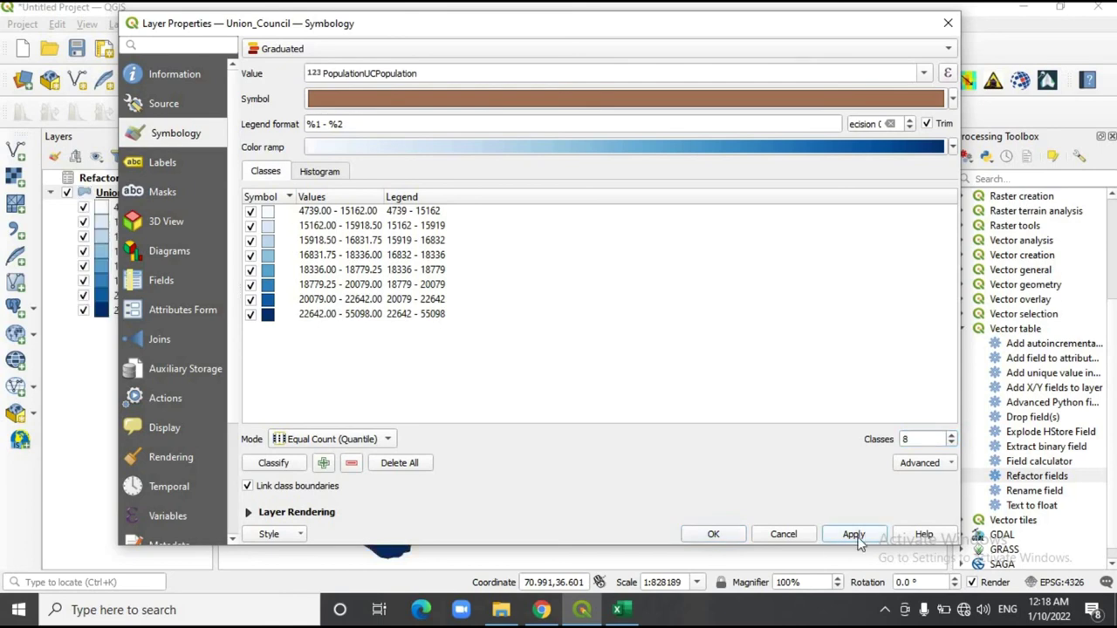
click(725, 534)
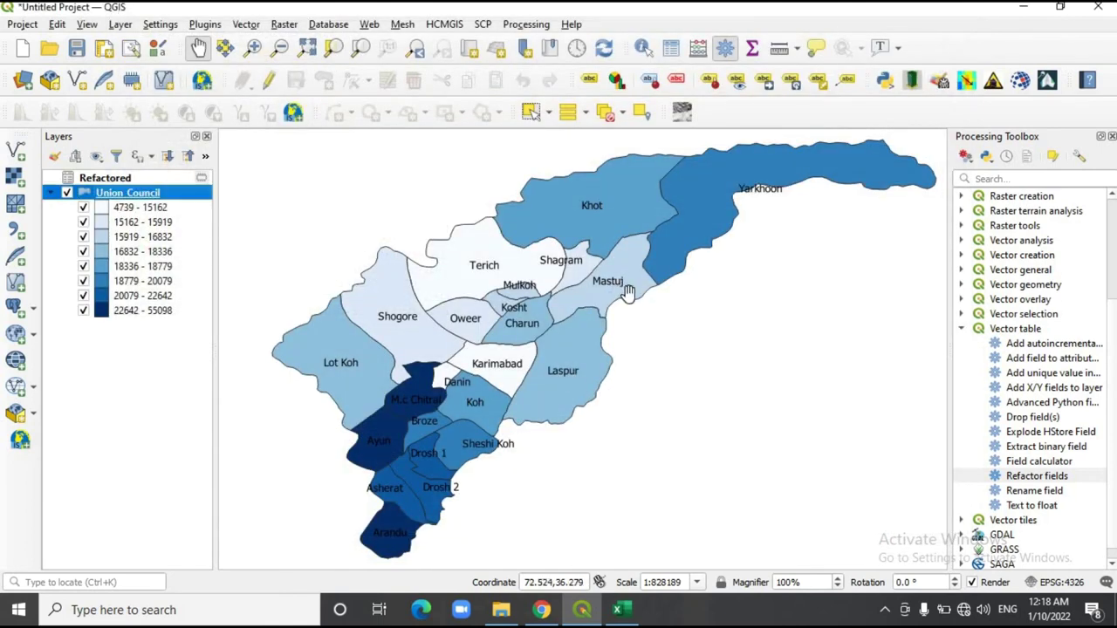
drag(554, 338, 551, 333)
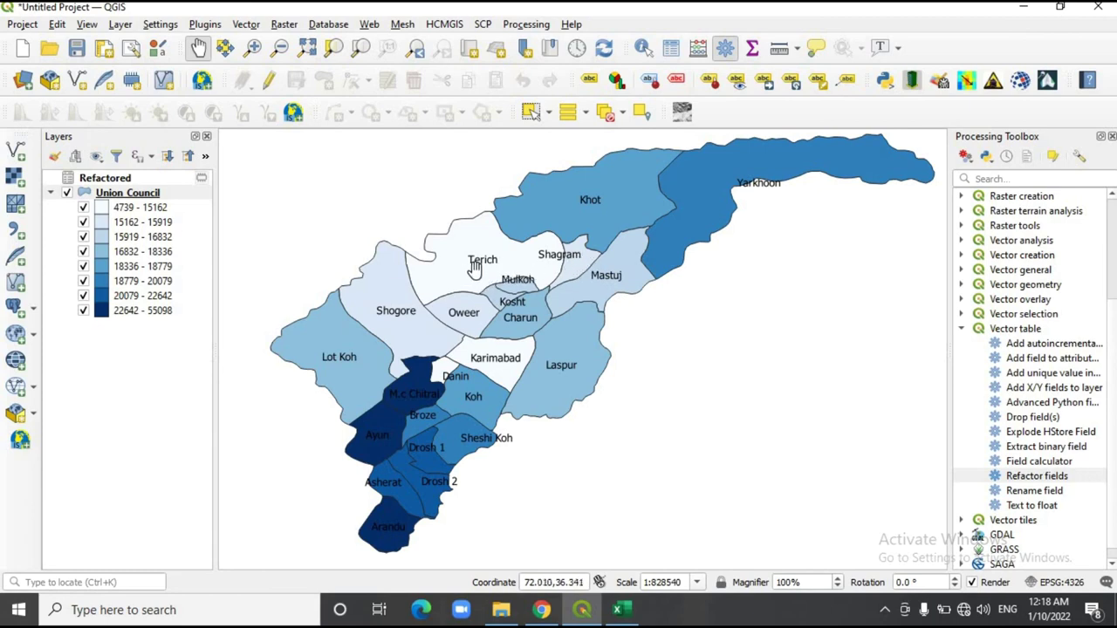
drag(469, 321, 476, 304)
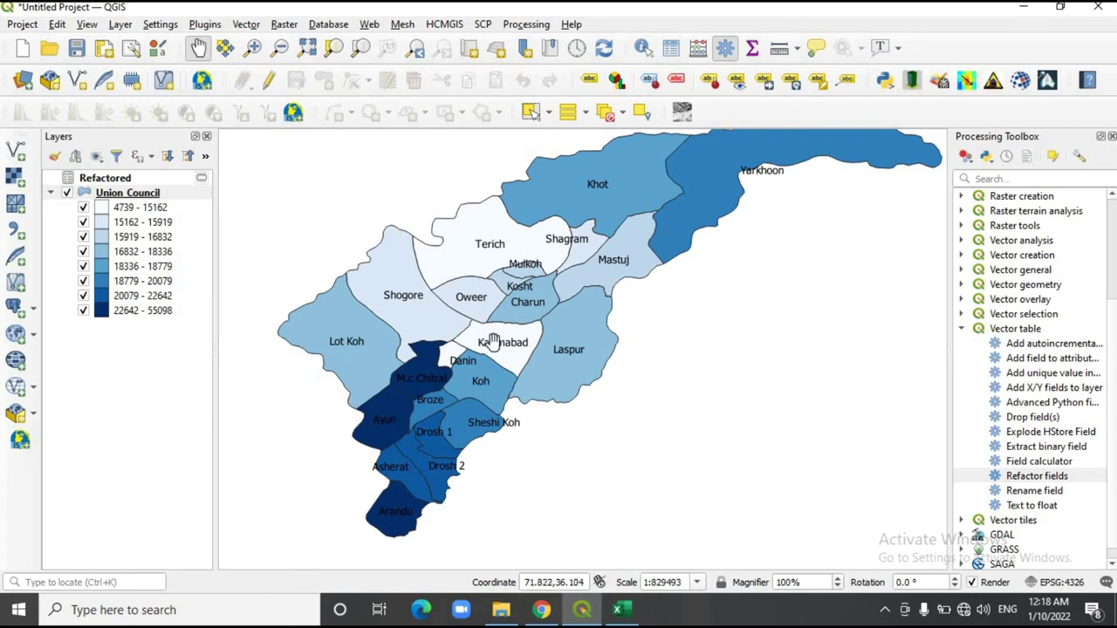
drag(513, 345, 510, 329)
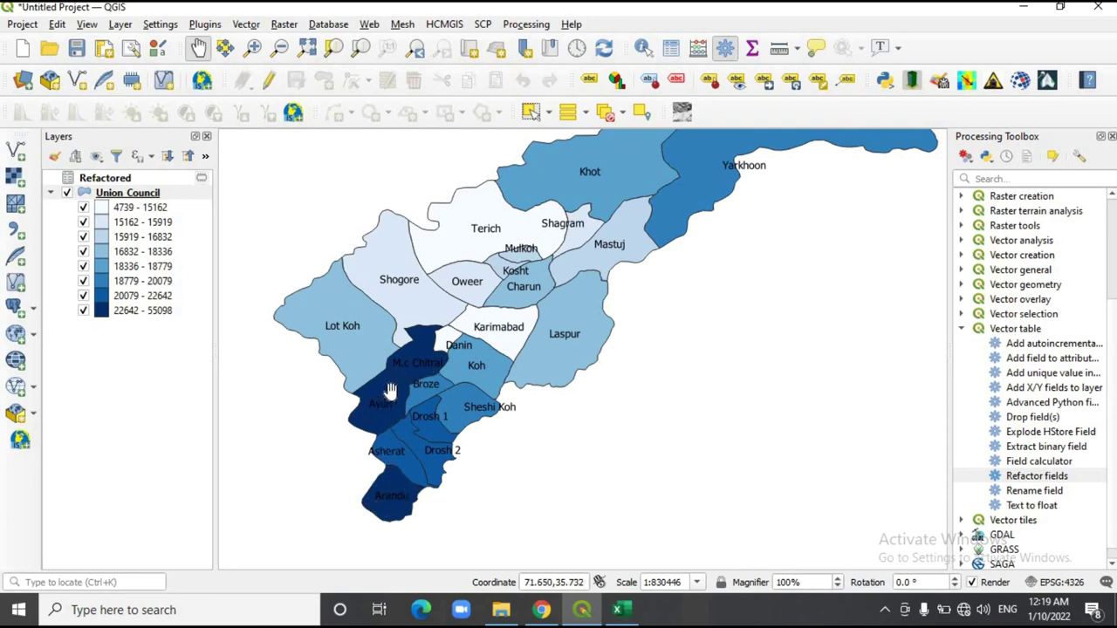
drag(409, 382, 412, 387)
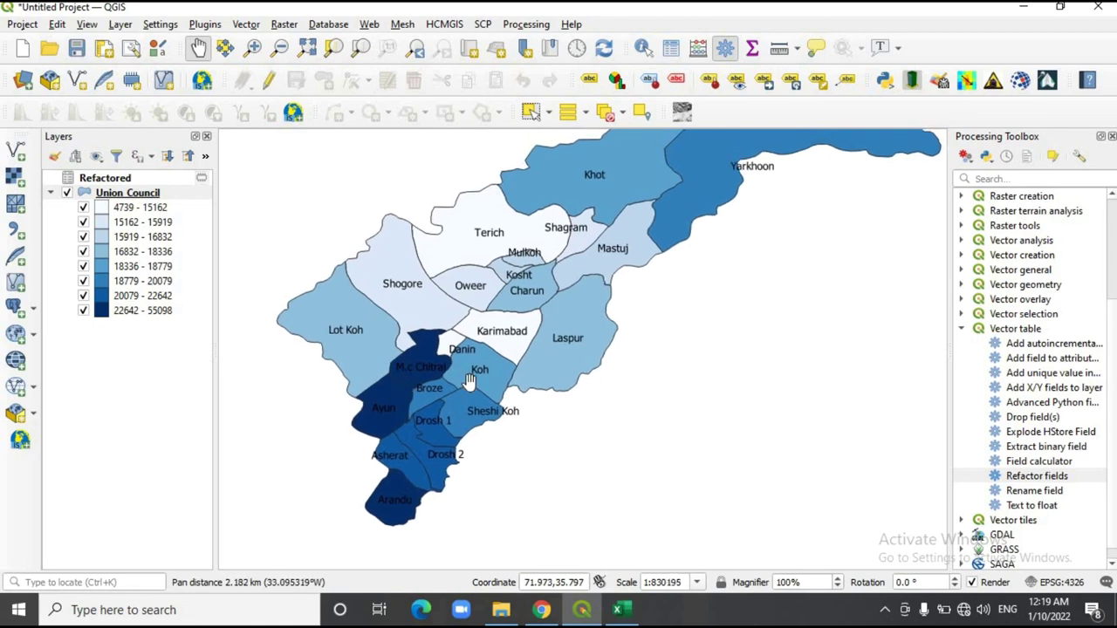
drag(520, 258, 501, 298)
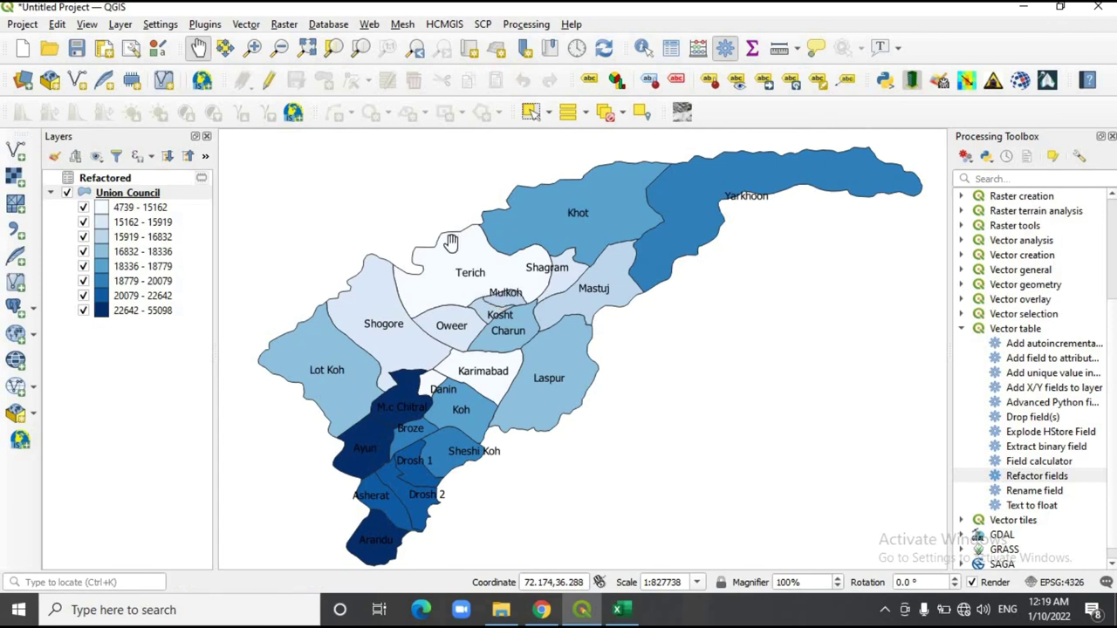
drag(467, 313, 471, 314)
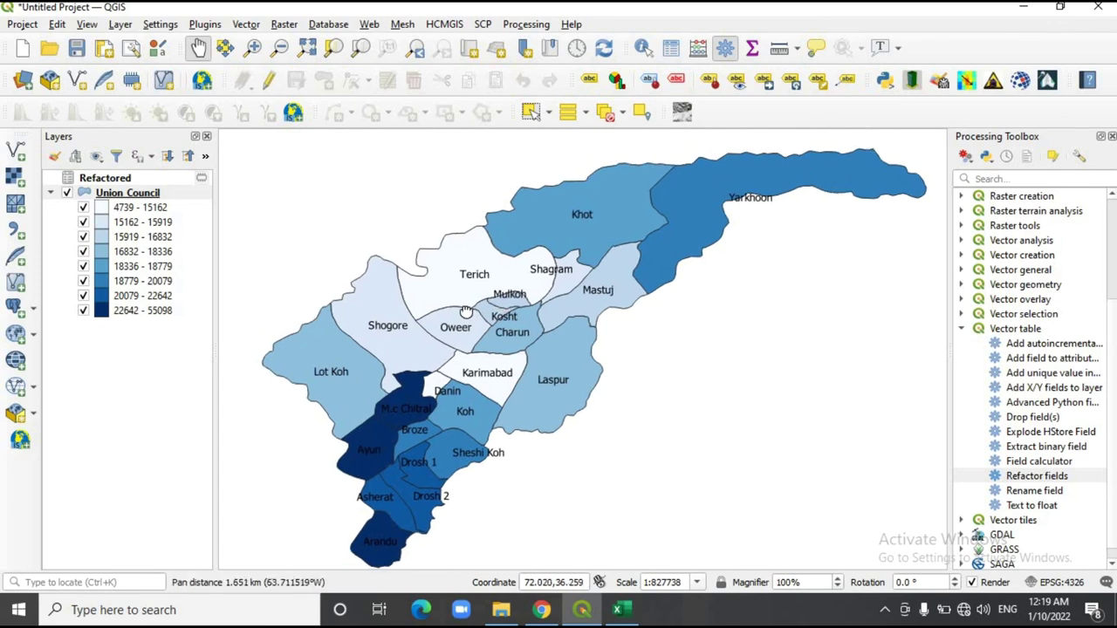
Create a new print layout titled Chitral UC wise Populations and maximize its window.
click(23, 25)
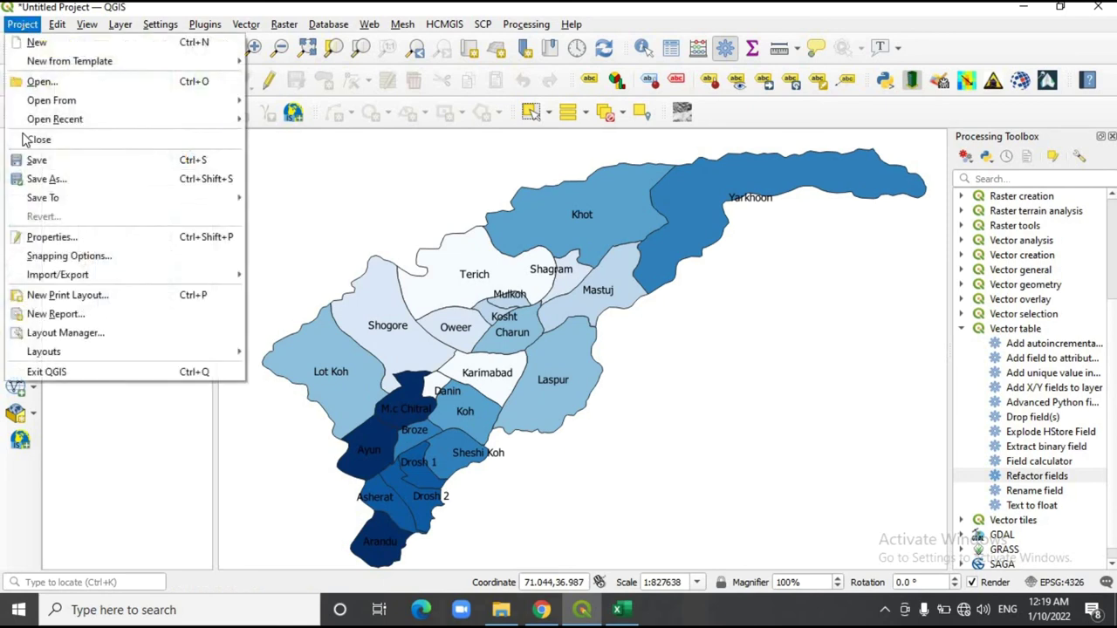
click(102, 301)
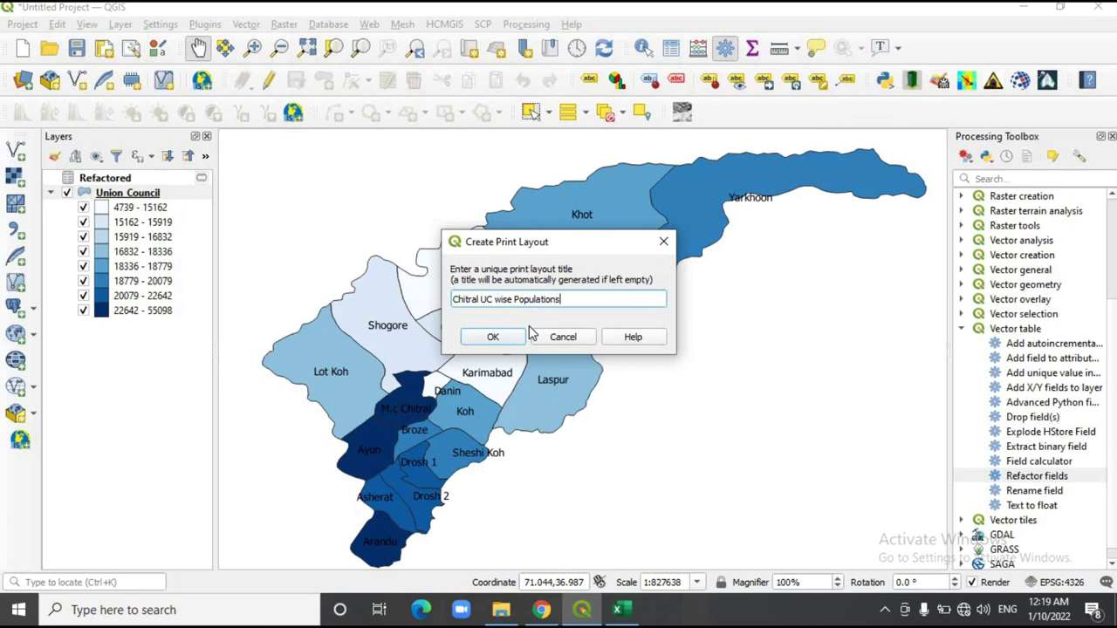
click(506, 339)
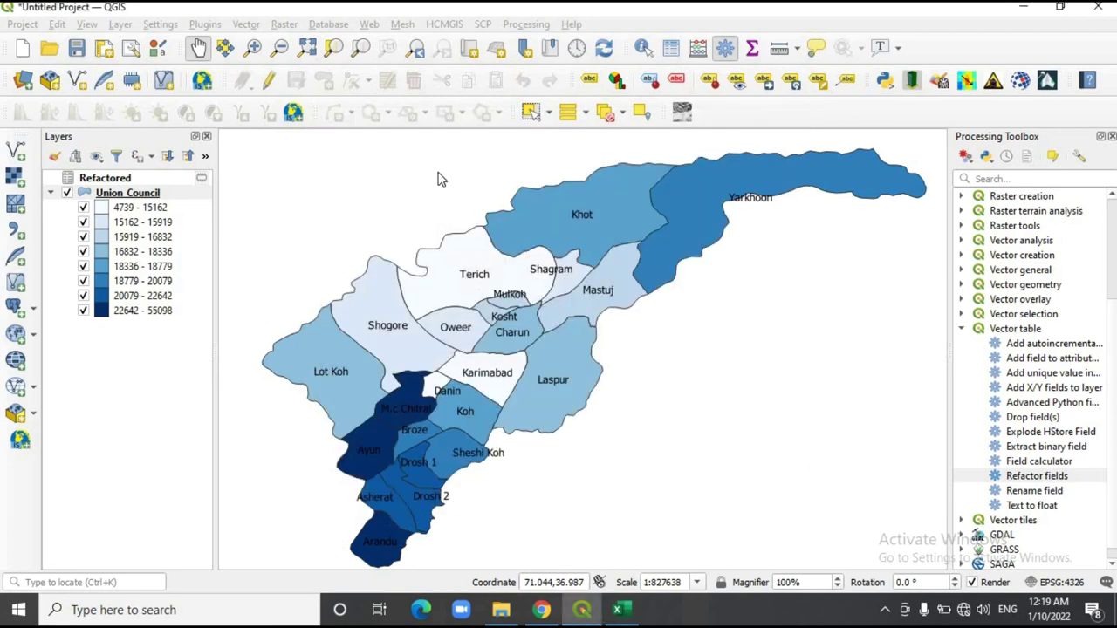
double_click(693, 77)
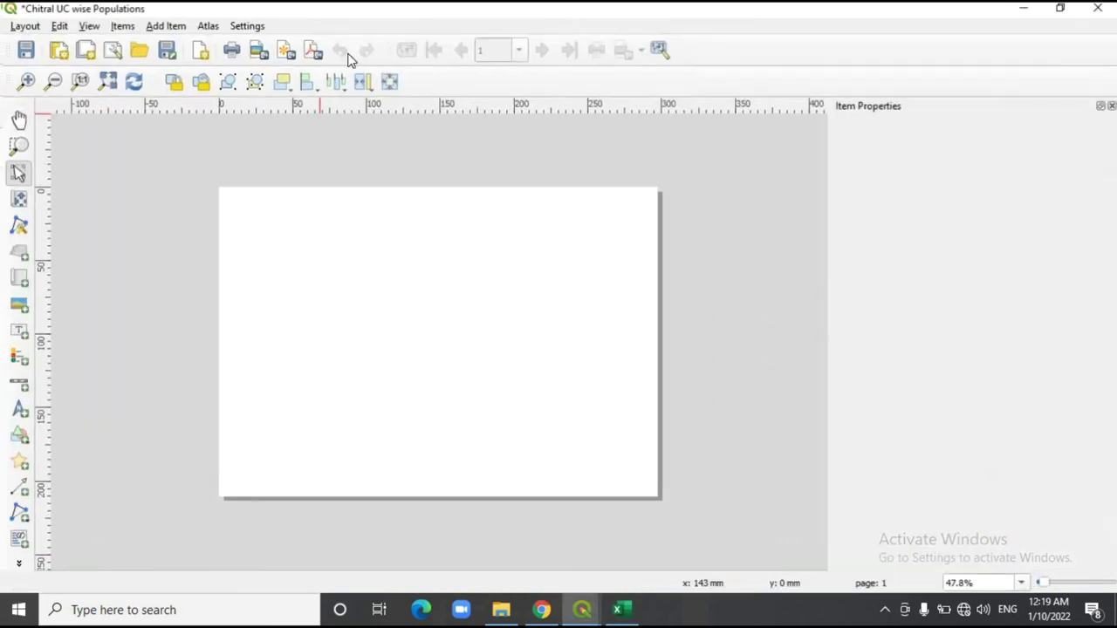
Add a map of the union councils to the layout and stretch its frame to cover nearly the whole page.
click(175, 25)
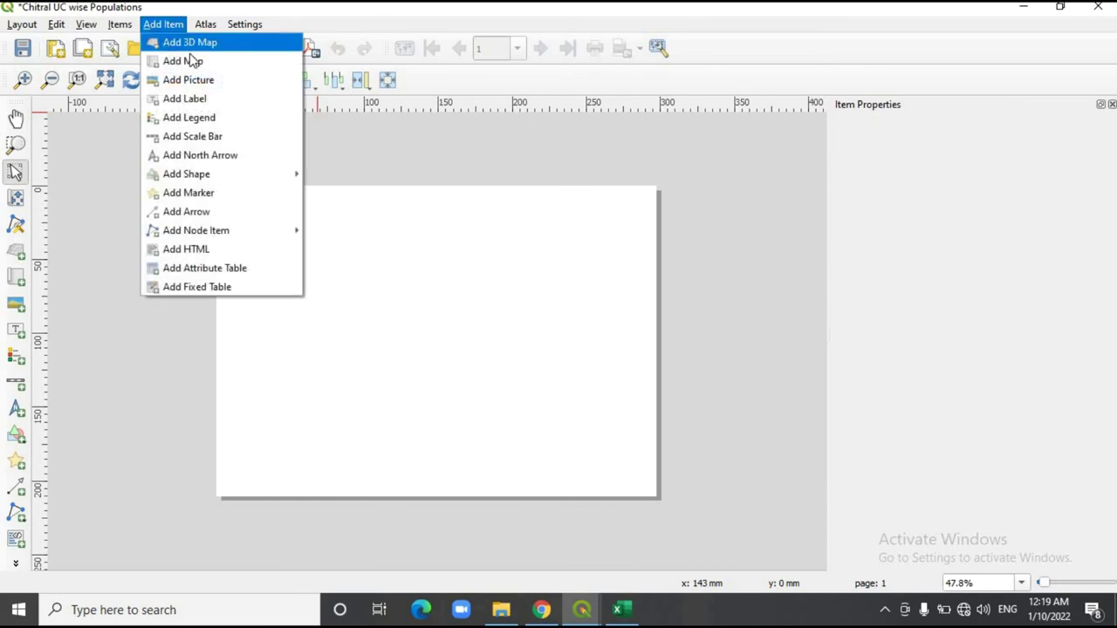
click(199, 63)
drag(216, 191, 648, 491)
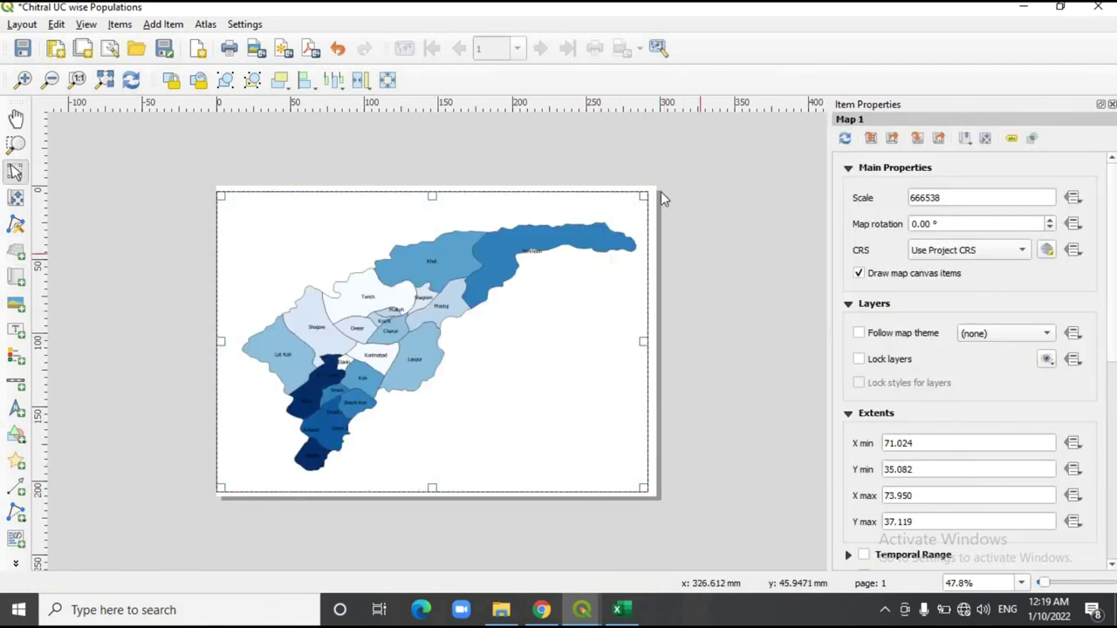
drag(643, 195, 654, 193)
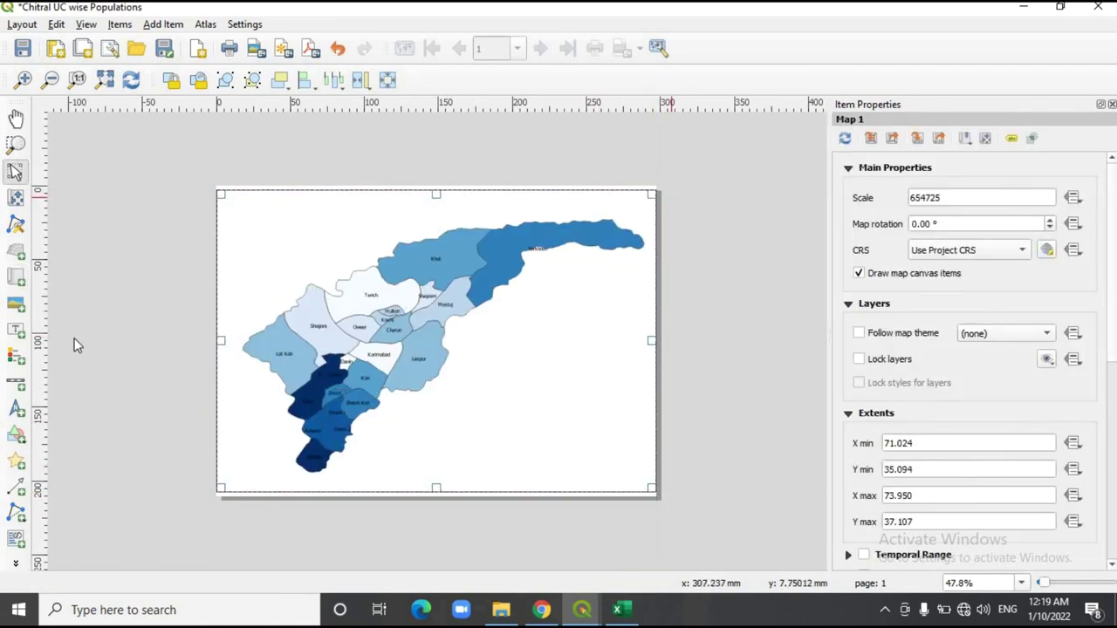
click(88, 305)
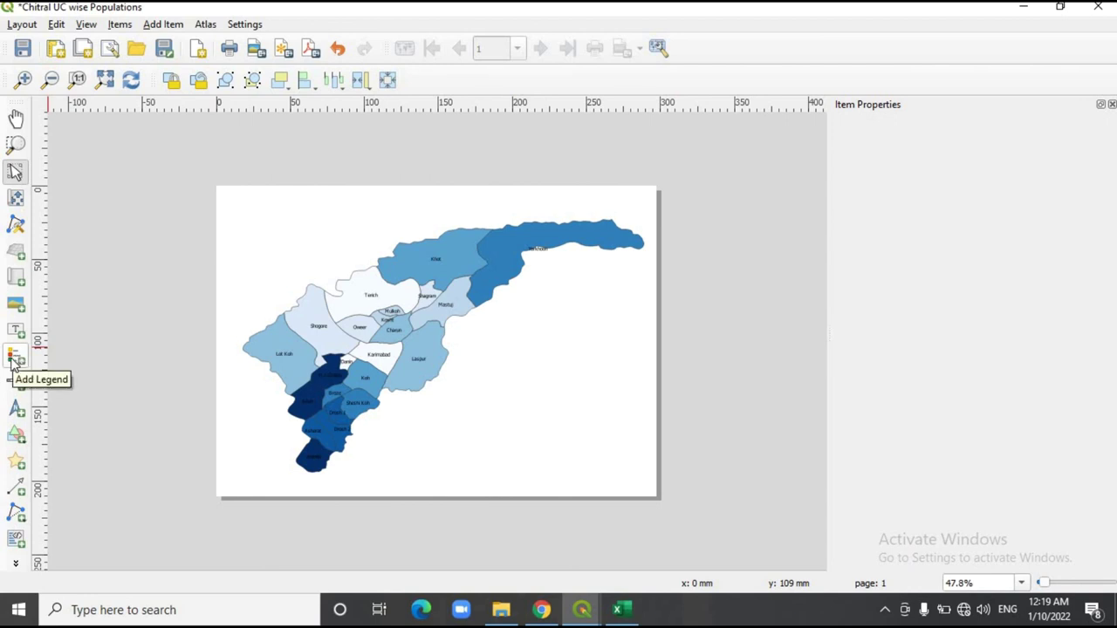
Add a legend for the map in the blank lower-right area of the page, beneath the map's eastern arm.
click(14, 358)
drag(515, 330, 609, 451)
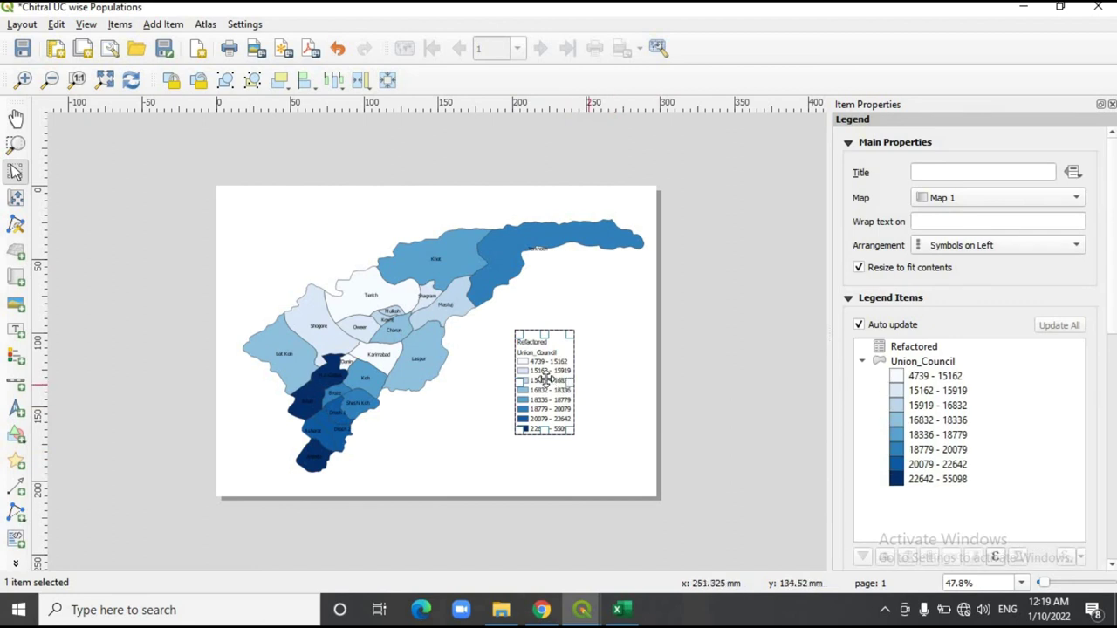
mouse_move(572, 384)
mouse_down()
mouse_move(591, 384)
mouse_move(564, 389)
mouse_up()
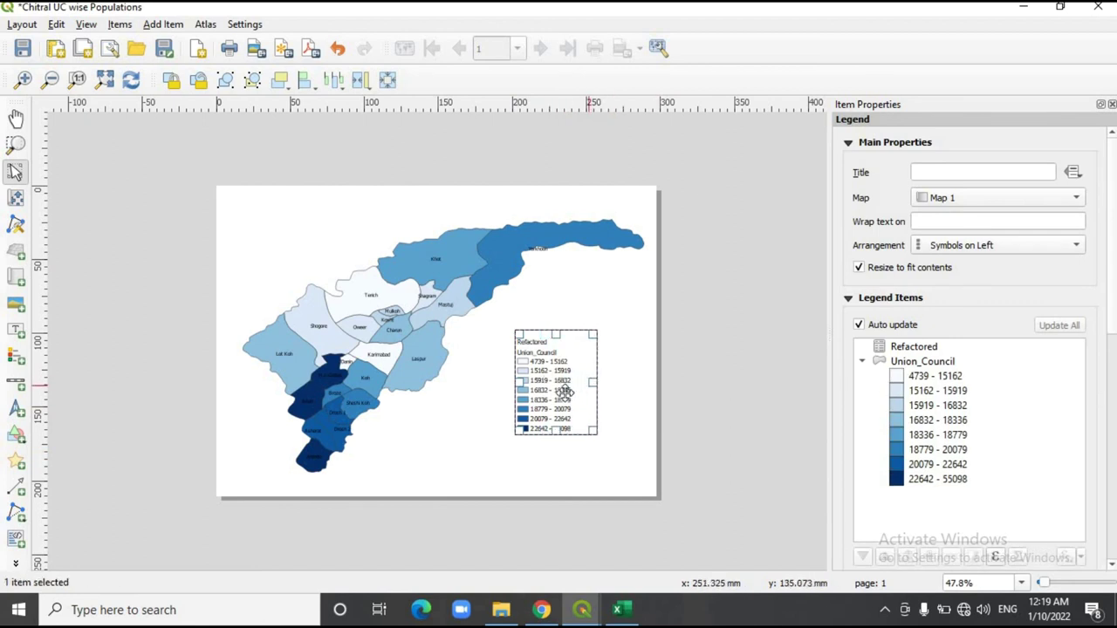
click(732, 366)
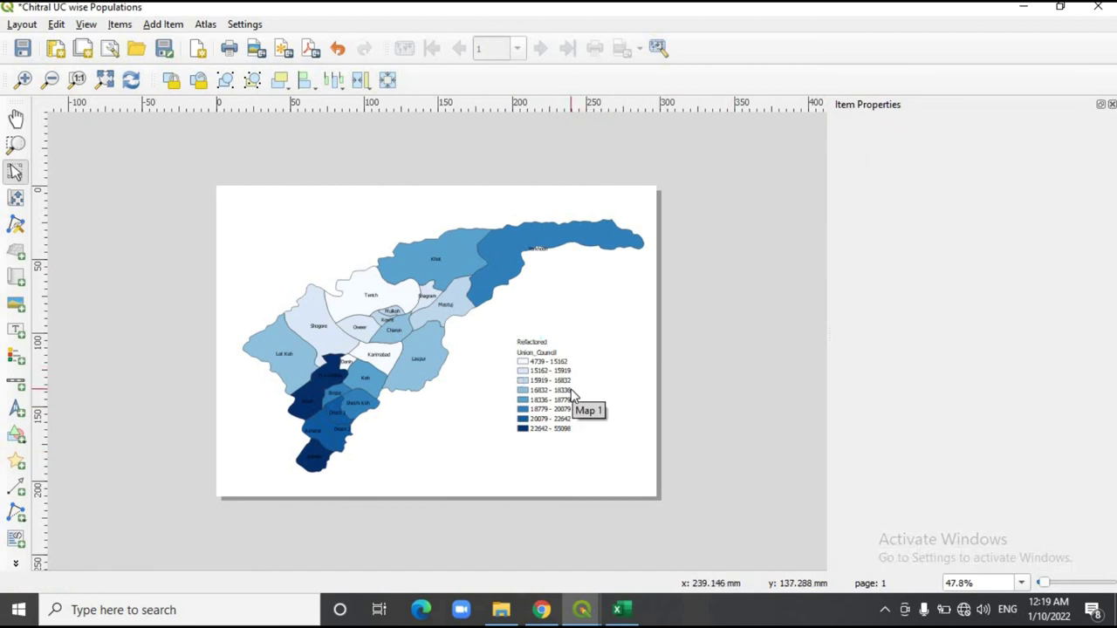